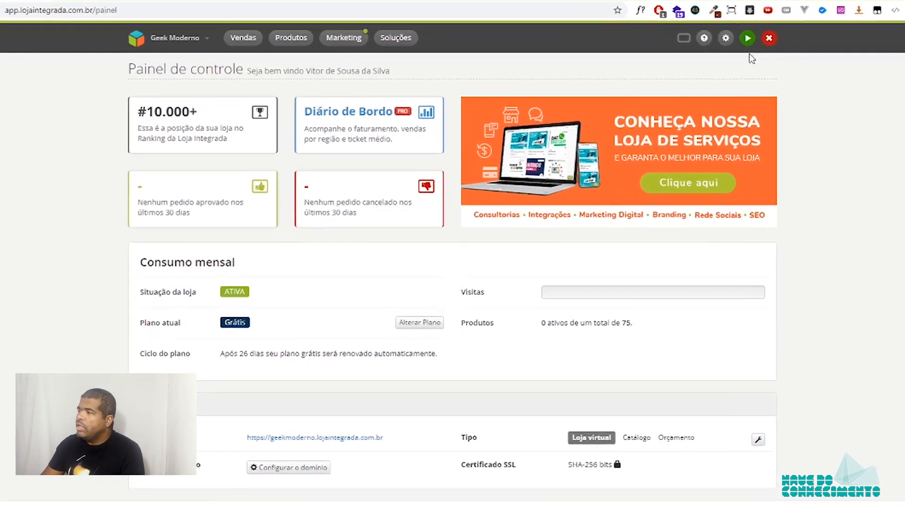
- Open the store's payment methods settings
{"action": "left_click", "coordinate": [679, 47]}
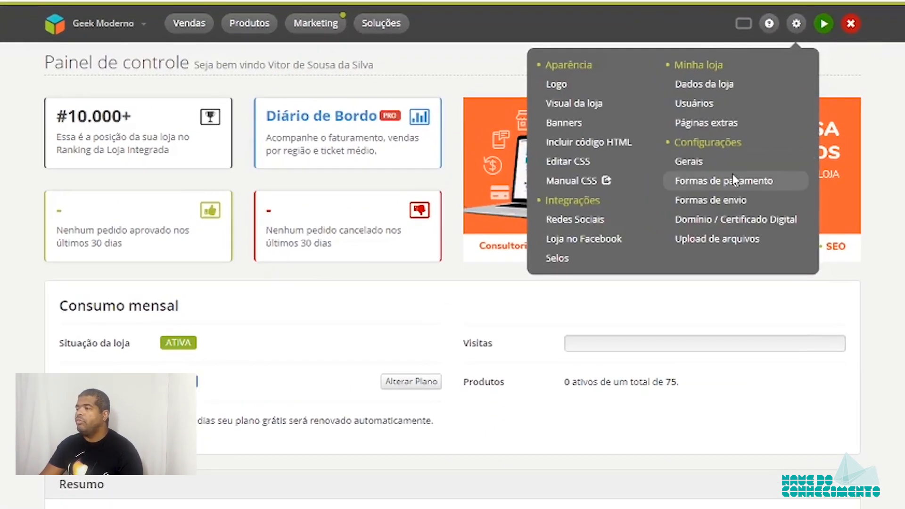
{"action": "left_click", "coordinate": [734, 180]}
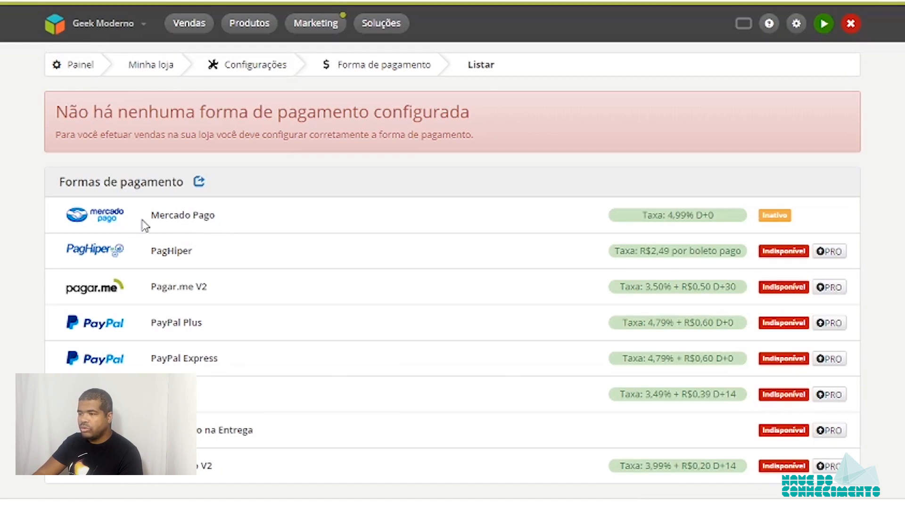
- Examine Mercado Pago's fee and payout term and compare its payout term with that of the last provider listed
{"action": "left_click_drag", "start_coordinate": [638, 216], "coordinate": [704, 212]}
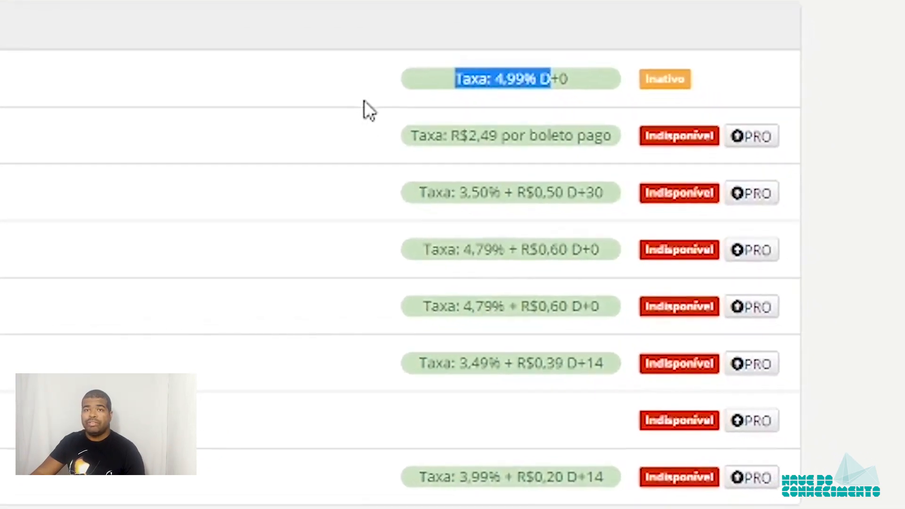
{"action": "left_click", "coordinate": [662, 220]}
{"action": "triple_click", "coordinate": [381, 27]}
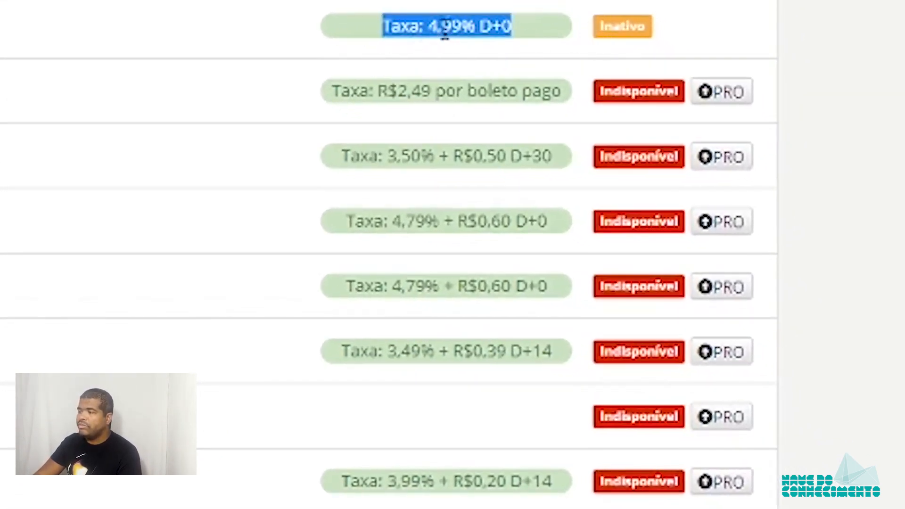
{"action": "left_click", "coordinate": [519, 38]}
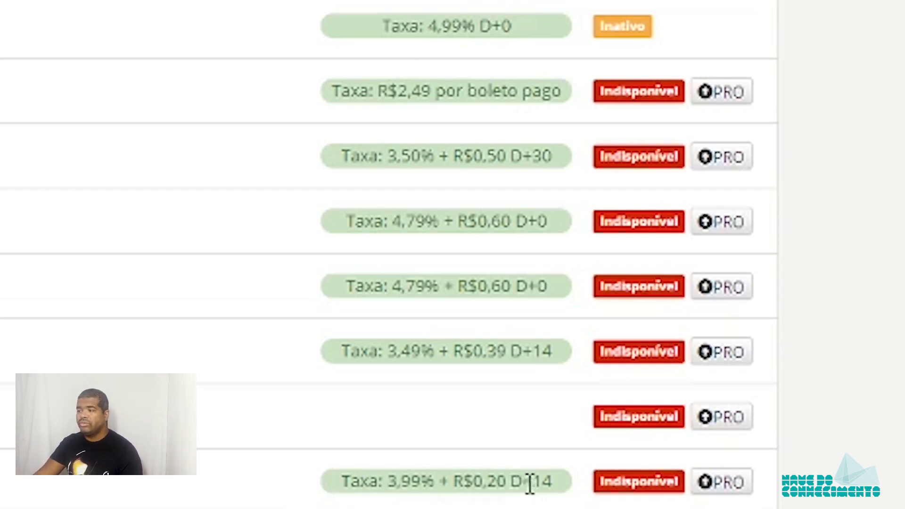
{"action": "left_click_drag", "start_coordinate": [511, 481], "coordinate": [561, 492]}
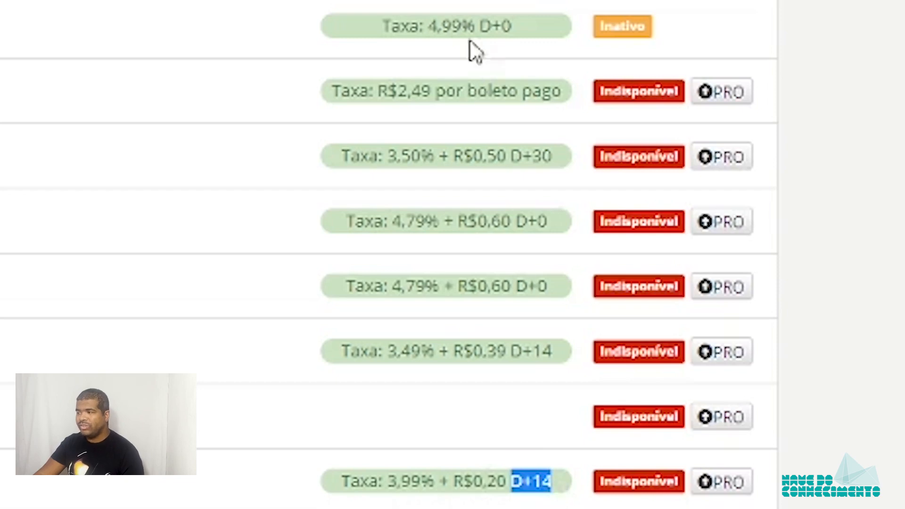
{"action": "left_click_drag", "start_coordinate": [492, 26], "coordinate": [510, 19]}
{"action": "left_click_drag", "start_coordinate": [511, 481], "coordinate": [573, 481]}
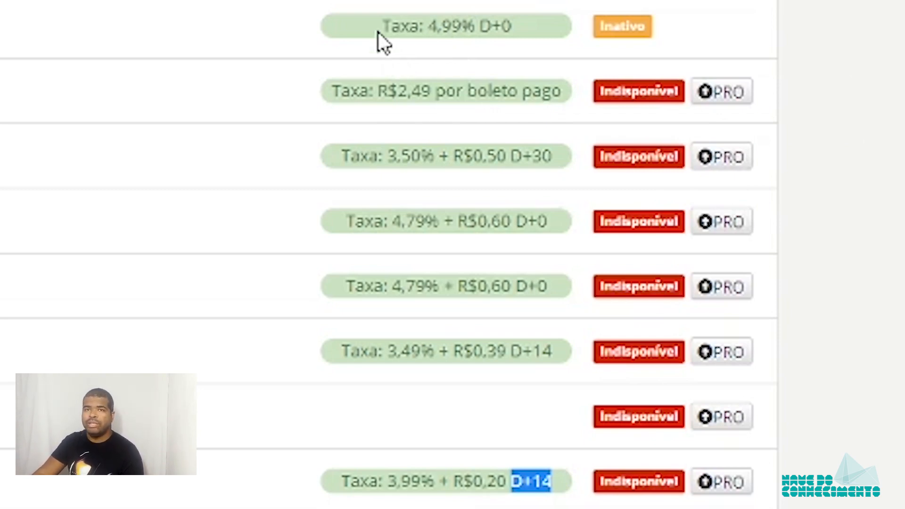
{"action": "left_click_drag", "start_coordinate": [384, 26], "coordinate": [468, 18]}
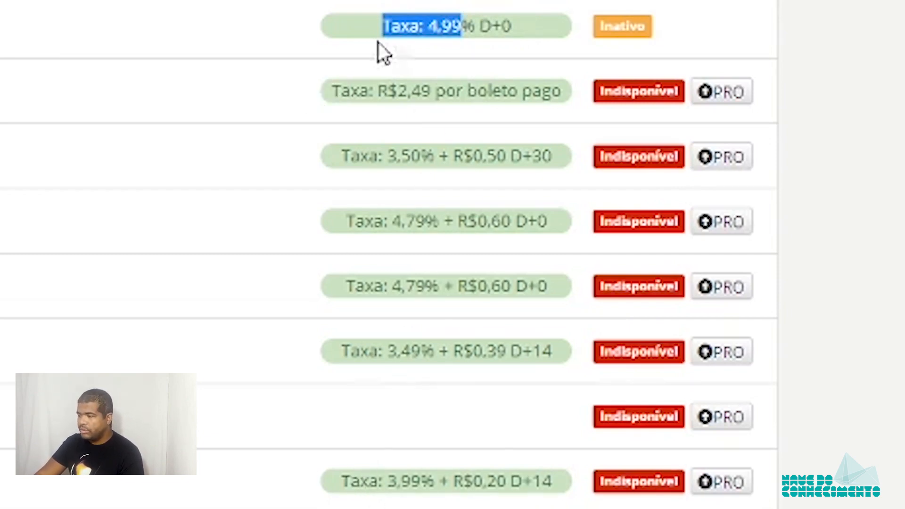
{"action": "left_click", "coordinate": [194, 19]}
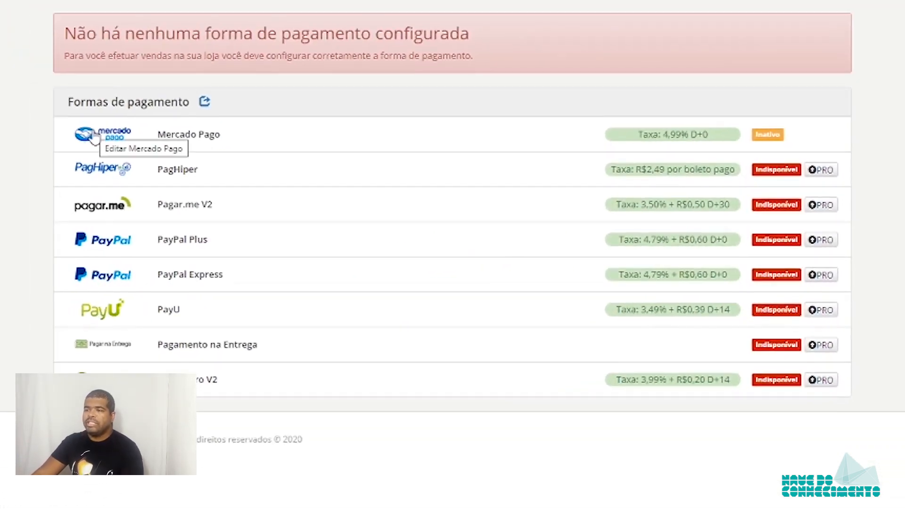
- Open the Mercado Pago configuration, signing in again with the saved credentials, and open its account registration page in a new tab
{"action": "left_click", "coordinate": [93, 134]}
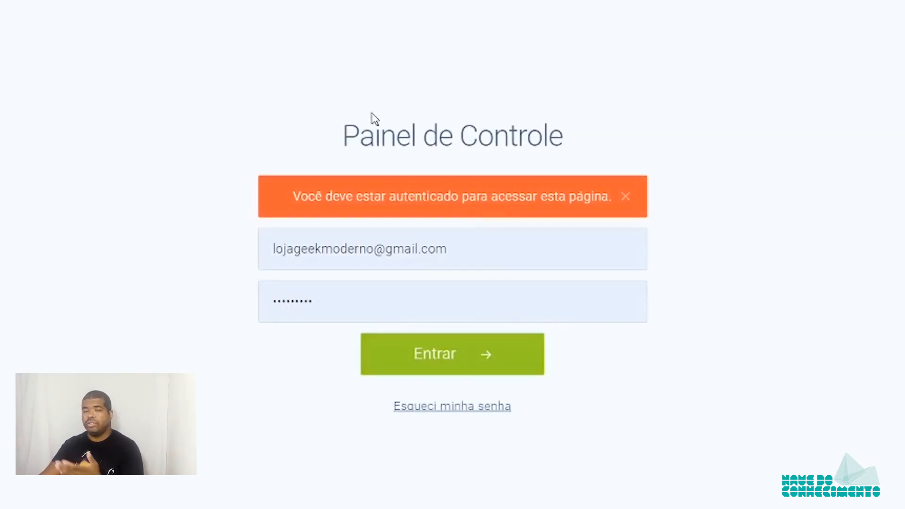
{"action": "left_click", "coordinate": [433, 364]}
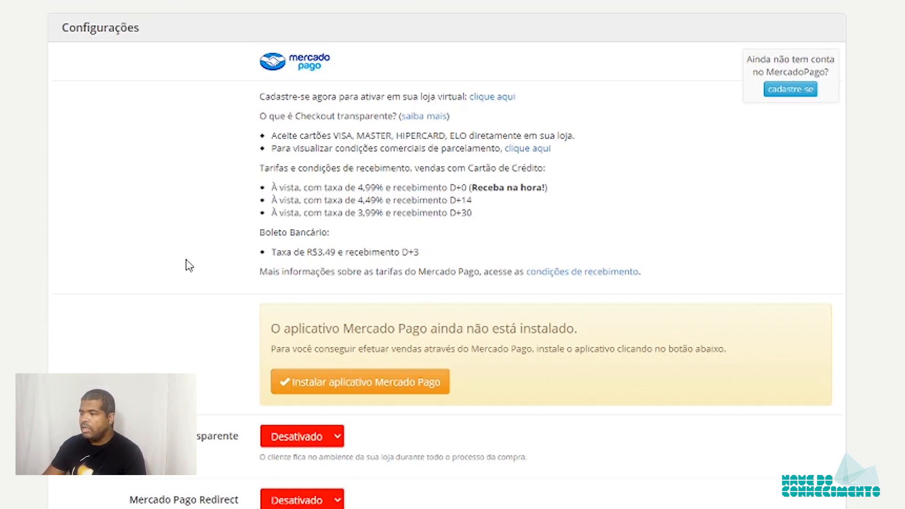
{"action": "right_click", "coordinate": [792, 91]}
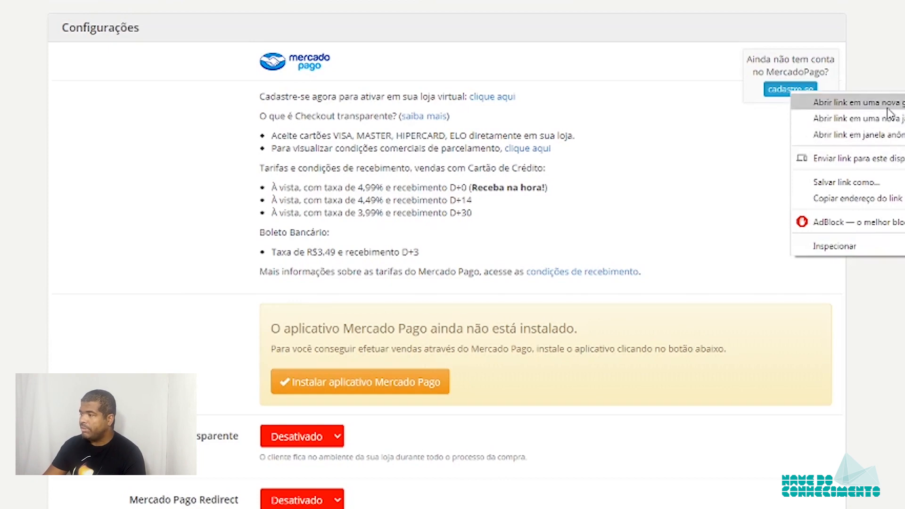
{"action": "left_click", "coordinate": [853, 103]}
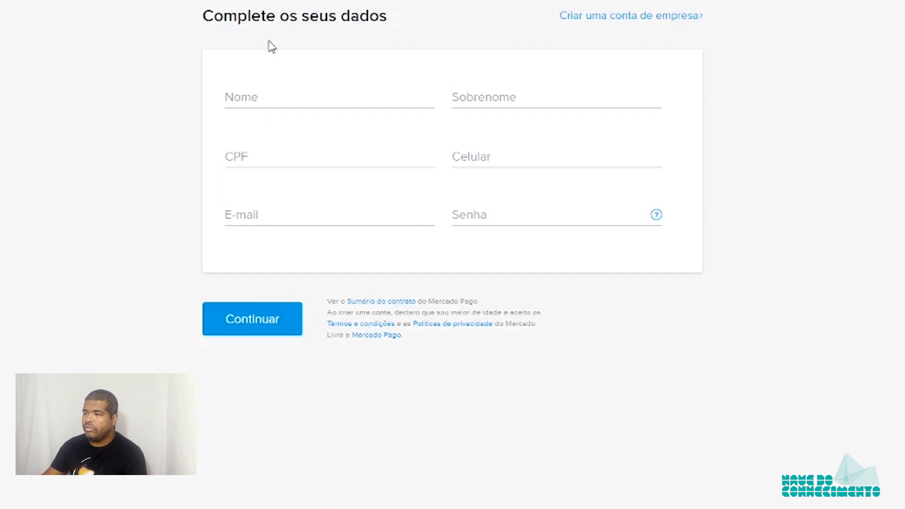
- Submit the registration form with name, surname, CPF, mobile number, e-mail and account password, and choose to enter the existing account
{"action": "left_click", "coordinate": [356, 88]}
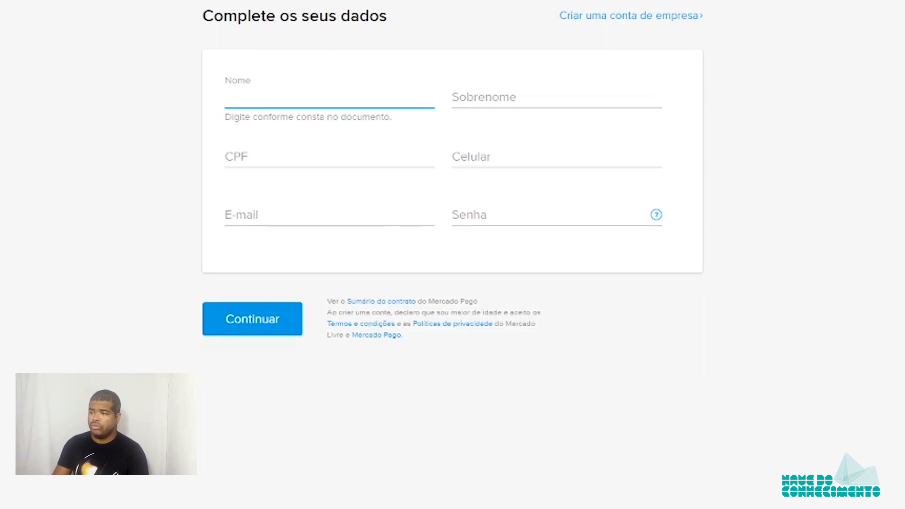
{"action": "type", "text": "V"}
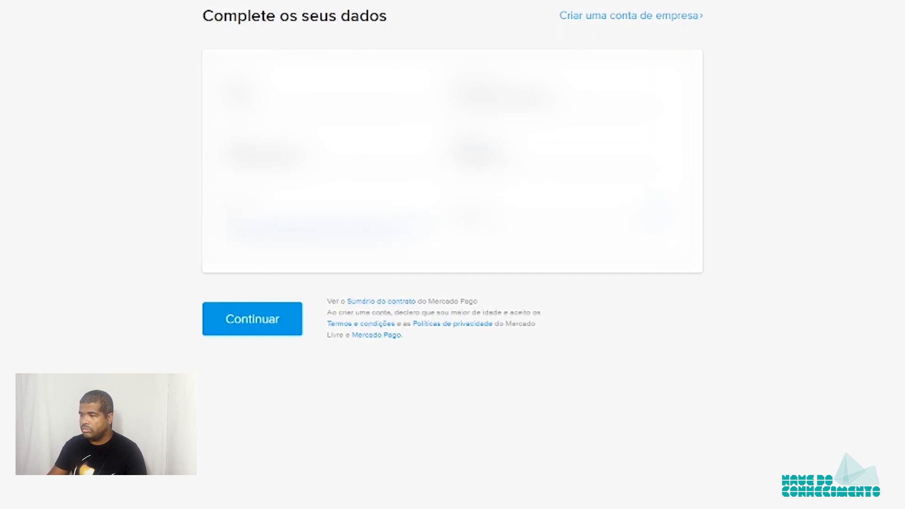
{"action": "key", "text": "shift+Tab"}
{"action": "key", "text": "Right"}
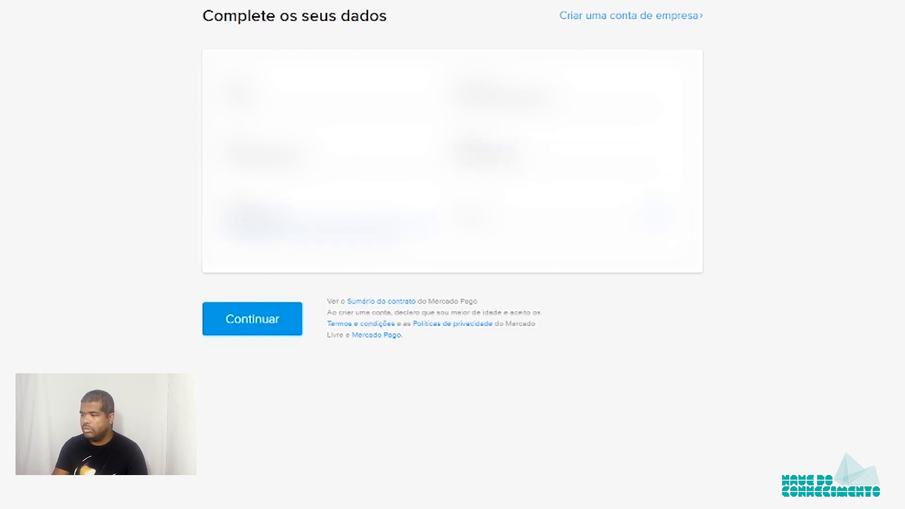
{"action": "type", "text": "@g"}
{"action": "key", "text": "Return"}
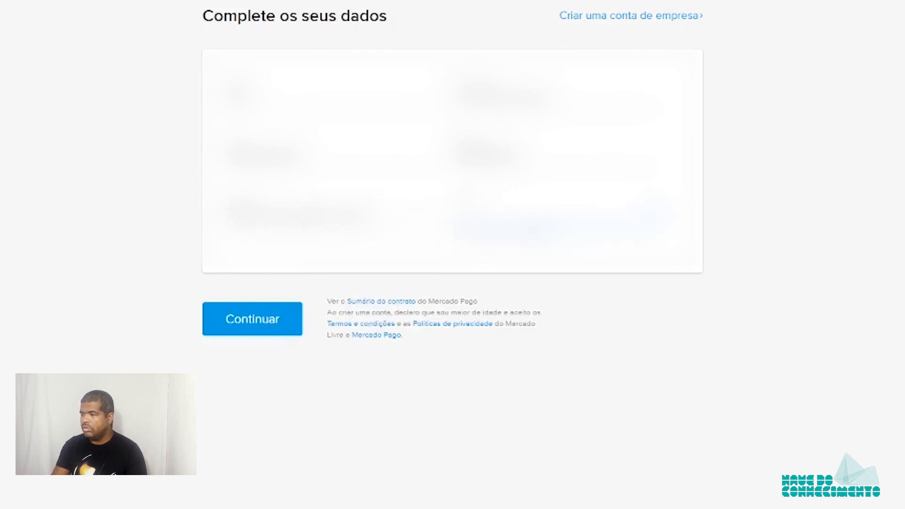
{"action": "left_click", "coordinate": [256, 323]}
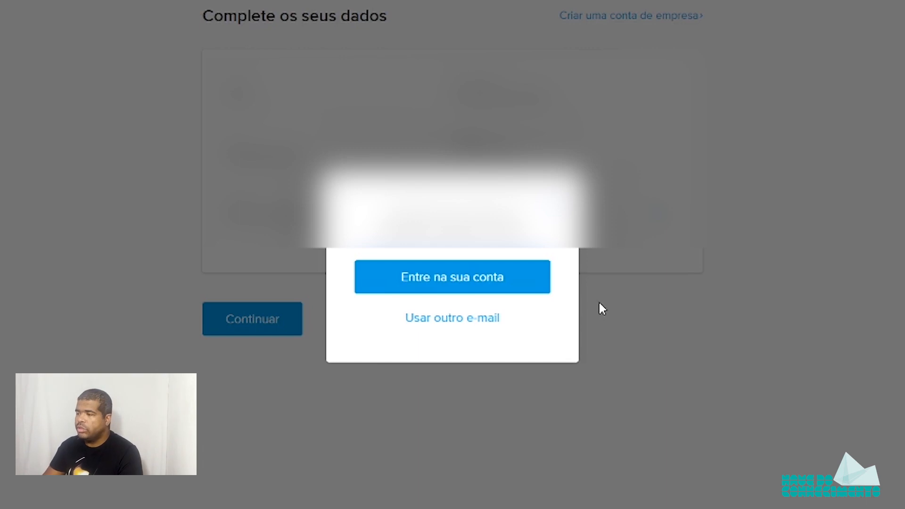
{"action": "left_click", "coordinate": [445, 281]}
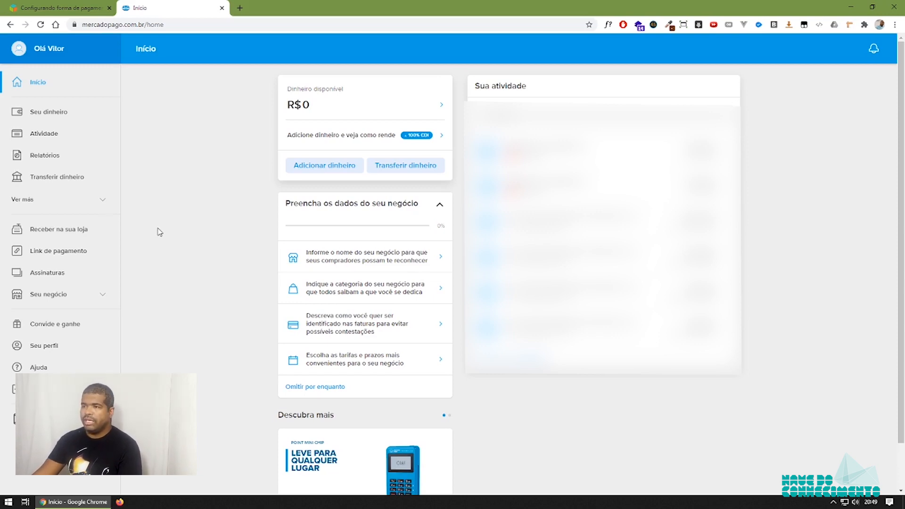
- Switch back to the Loja Integrada tab, sign in again with the saved credentials and dismiss the authentication notice
{"action": "left_click", "coordinate": [71, 9]}
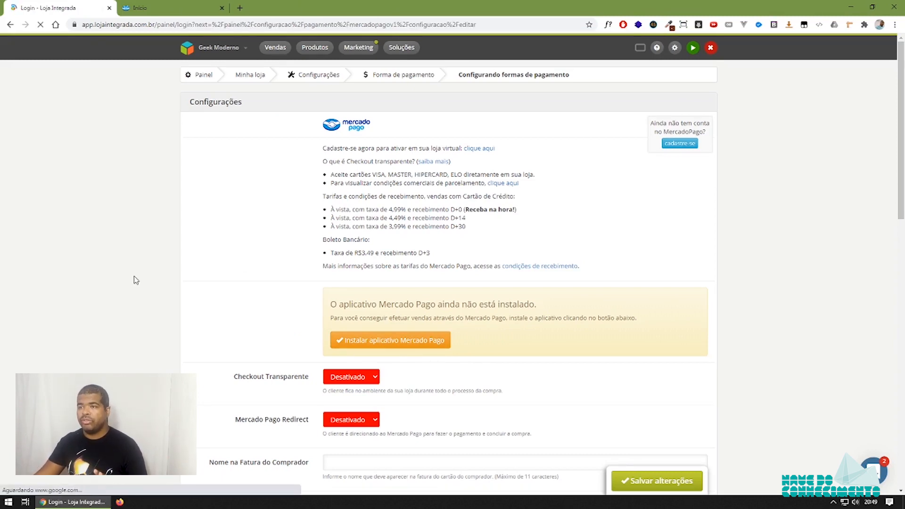
{"action": "left_click", "coordinate": [446, 322]}
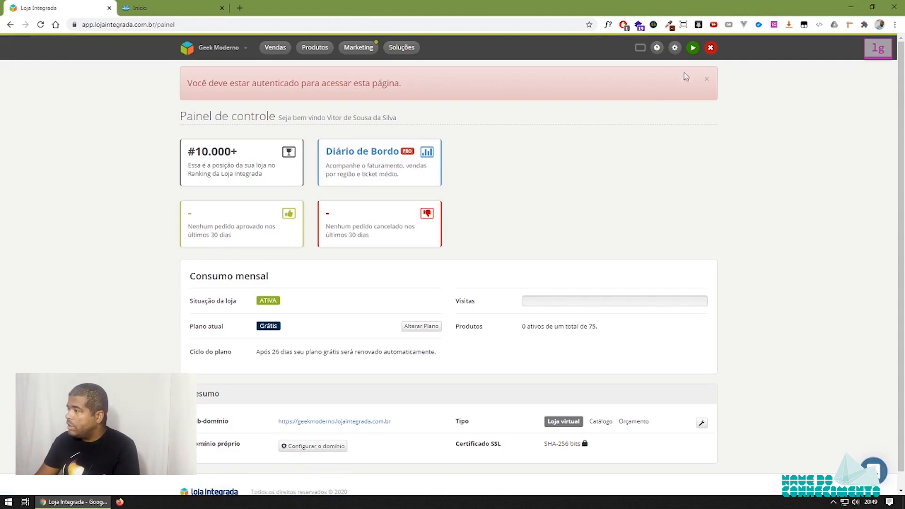
{"action": "left_click", "coordinate": [706, 78]}
- Try to reach the Mercado Pago configuration from the payment methods list, signing in again with the saved credentials
{"action": "left_click", "coordinate": [680, 48]}
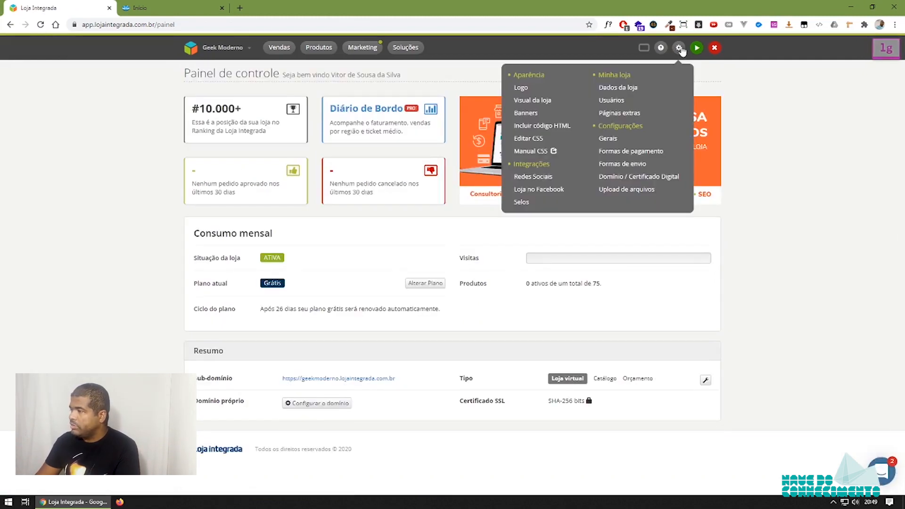
{"action": "left_click", "coordinate": [624, 153]}
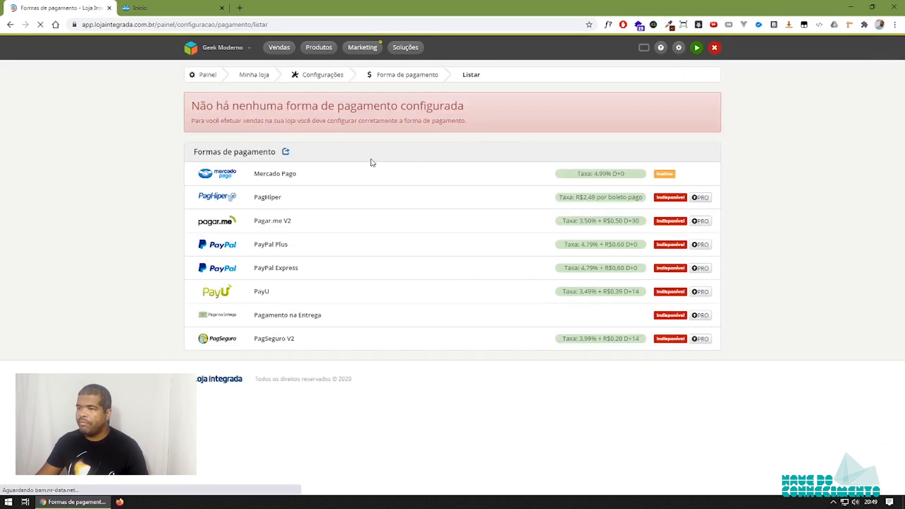
{"action": "left_click", "coordinate": [211, 181]}
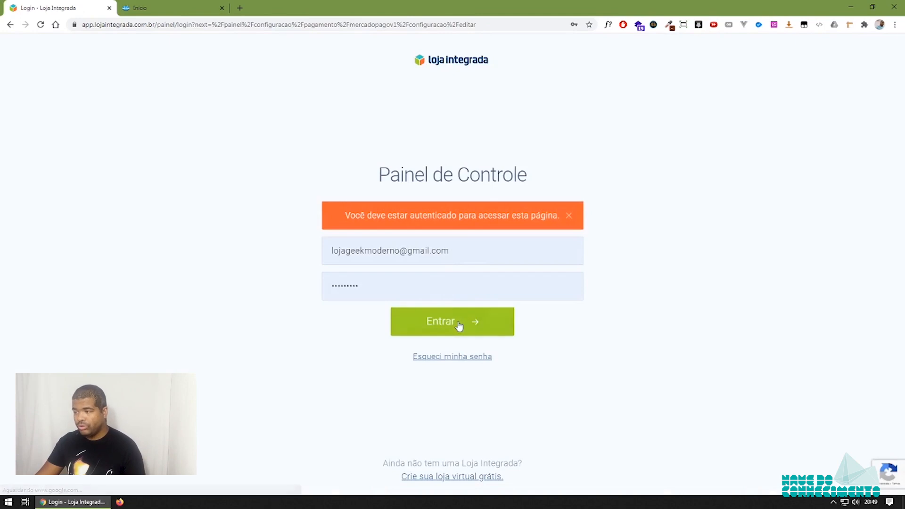
{"action": "left_click", "coordinate": [458, 325]}
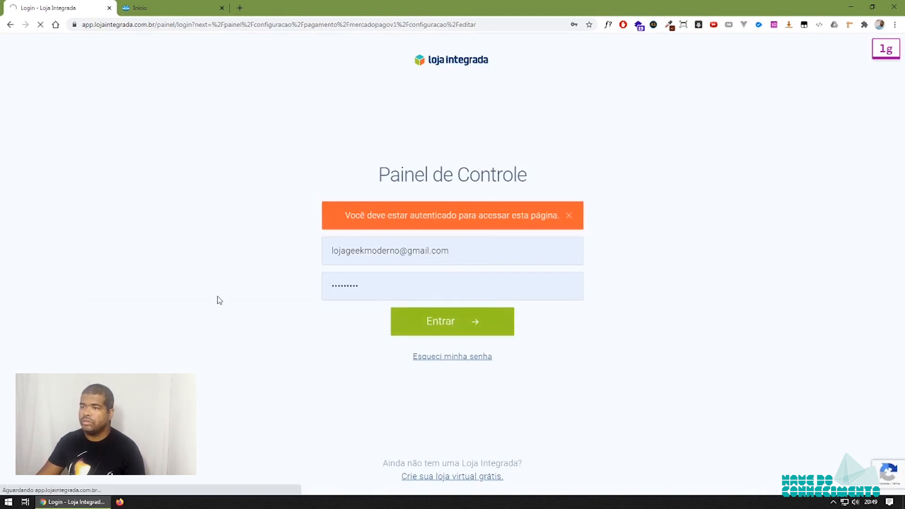
{"action": "left_click", "coordinate": [570, 313]}
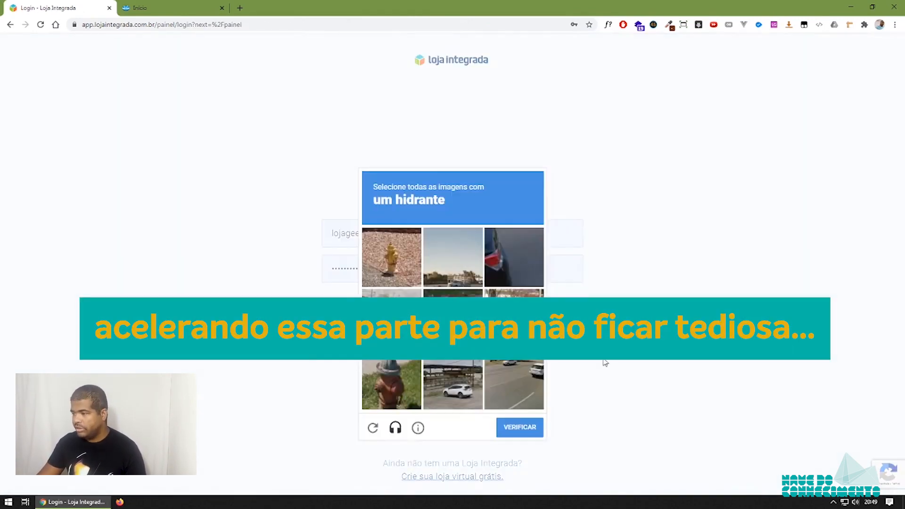
- Complete the image verification by selecting the fire hydrant pictures, and submit the sign-in form
{"action": "left_click", "coordinate": [391, 257]}
{"action": "left_click", "coordinate": [391, 384]}
{"action": "left_click", "coordinate": [519, 427]}
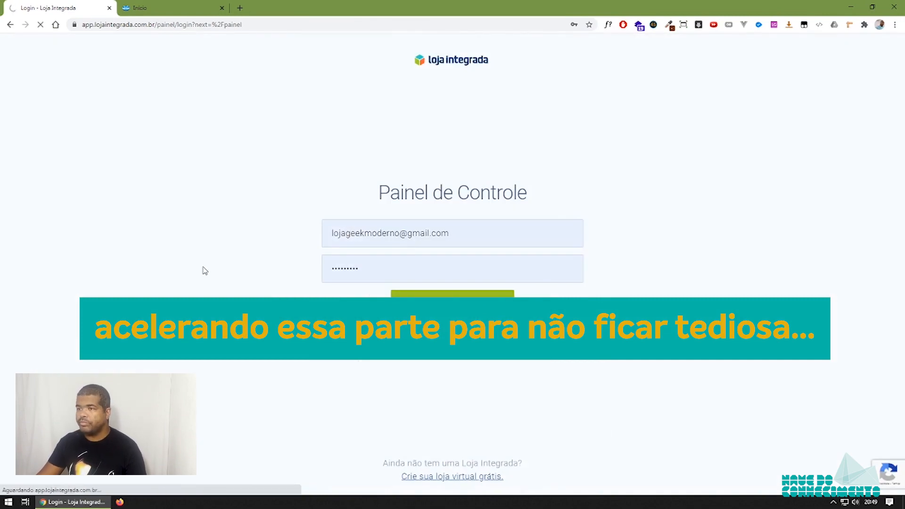
{"action": "left_click", "coordinate": [452, 306]}
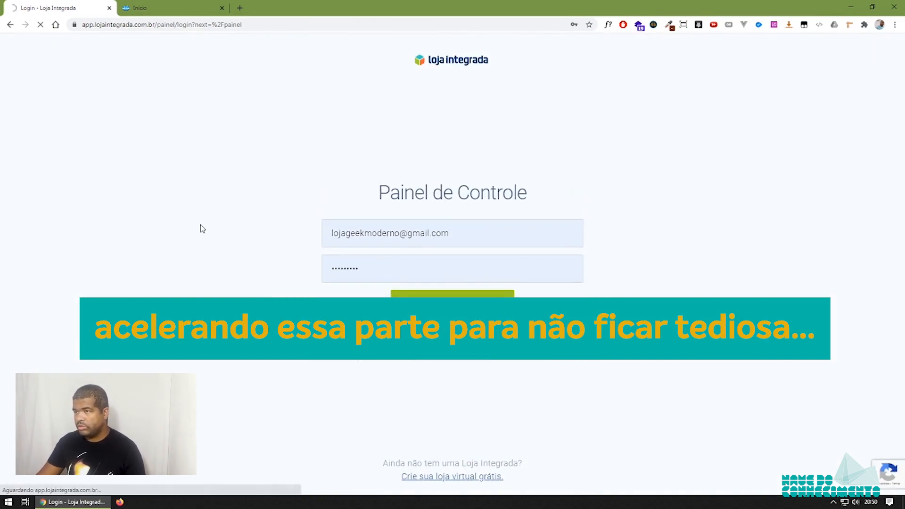
- Load lojaintegrada.com.br afresh and sign in to the store's control panel
{"action": "left_click", "coordinate": [146, 25]}
{"action": "type", "text": "lojaintegrada.com.br"}
{"action": "key", "text": "Return"}
{"action": "left_click", "coordinate": [683, 81]}
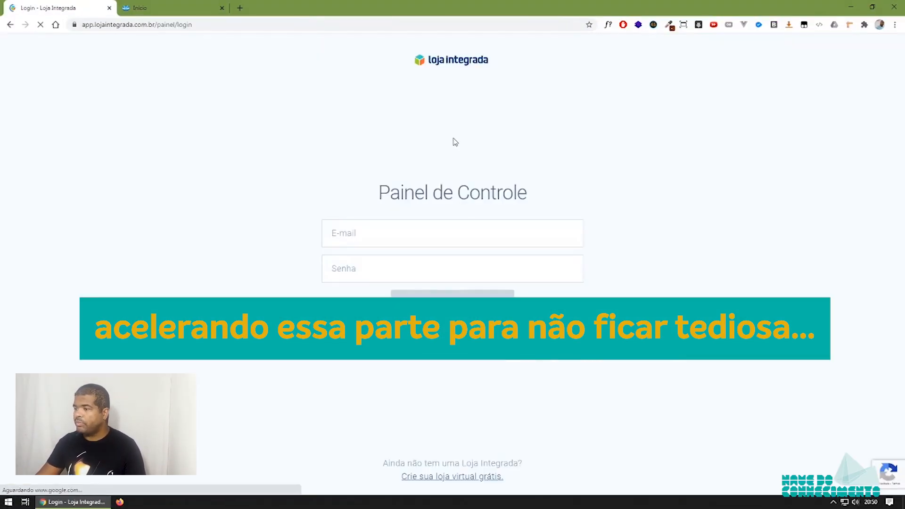
{"action": "left_click", "coordinate": [424, 304]}
- Try to open the payment methods settings, dismissing the authentication notice and signing in again
{"action": "left_click", "coordinate": [679, 47]}
{"action": "left_click", "coordinate": [619, 155]}
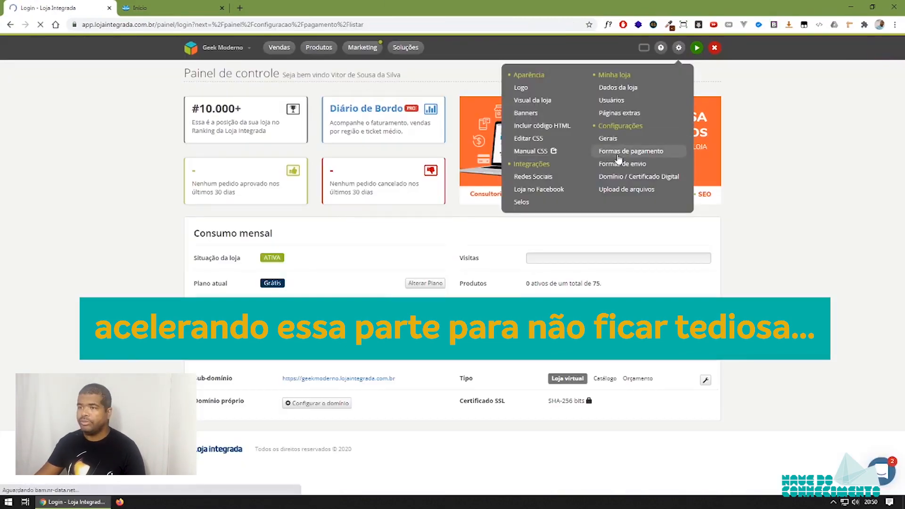
{"action": "left_click", "coordinate": [453, 321]}
{"action": "left_click", "coordinate": [569, 198]}
{"action": "left_click", "coordinate": [569, 215]}
{"action": "left_click", "coordinate": [452, 305]}
- Open the payment methods list, signing in if asked, and open the Mercado Pago configuration
{"action": "left_click", "coordinate": [678, 47]}
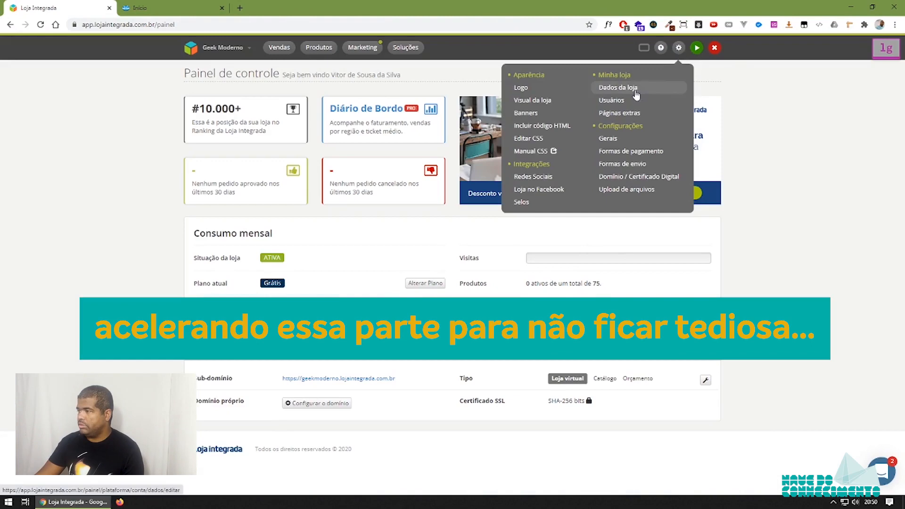
{"action": "left_click", "coordinate": [618, 156]}
{"action": "left_click", "coordinate": [452, 320]}
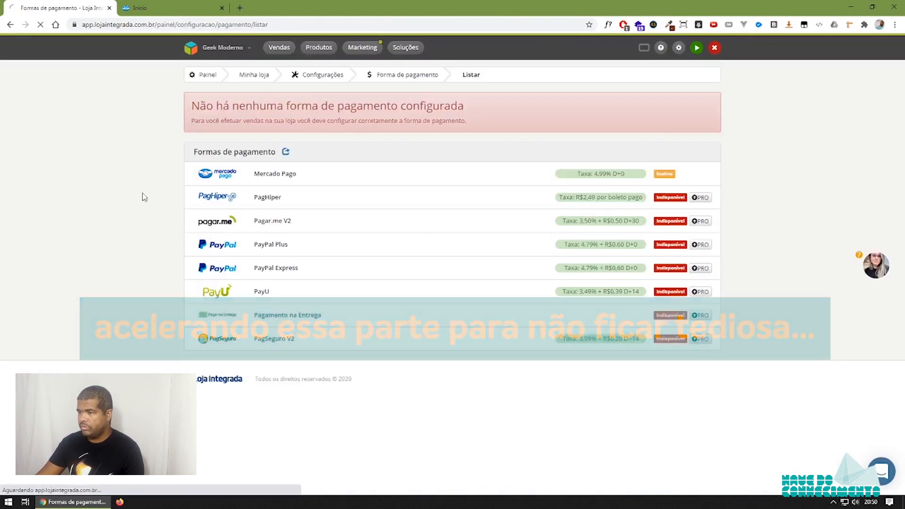
{"action": "left_click", "coordinate": [275, 174]}
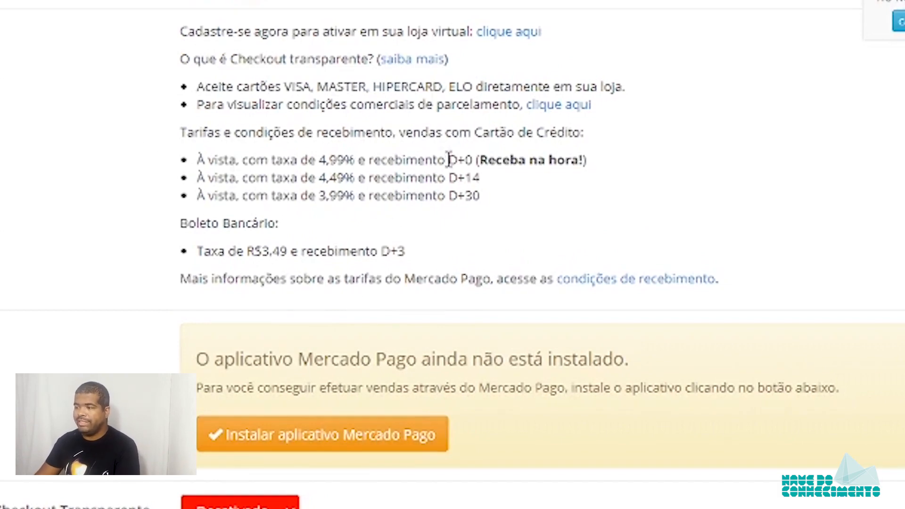
- Examine the payout timing offered for credit card sales at the 4,99% rate
{"action": "left_click_drag", "start_coordinate": [446, 161], "coordinate": [472, 150]}
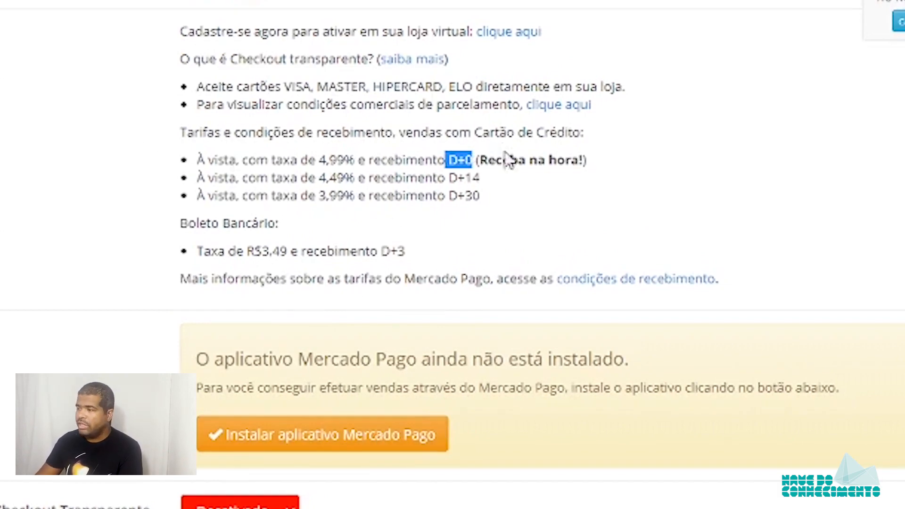
{"action": "left_click", "coordinate": [488, 160]}
{"action": "left_click_drag", "start_coordinate": [479, 160], "coordinate": [584, 161]}
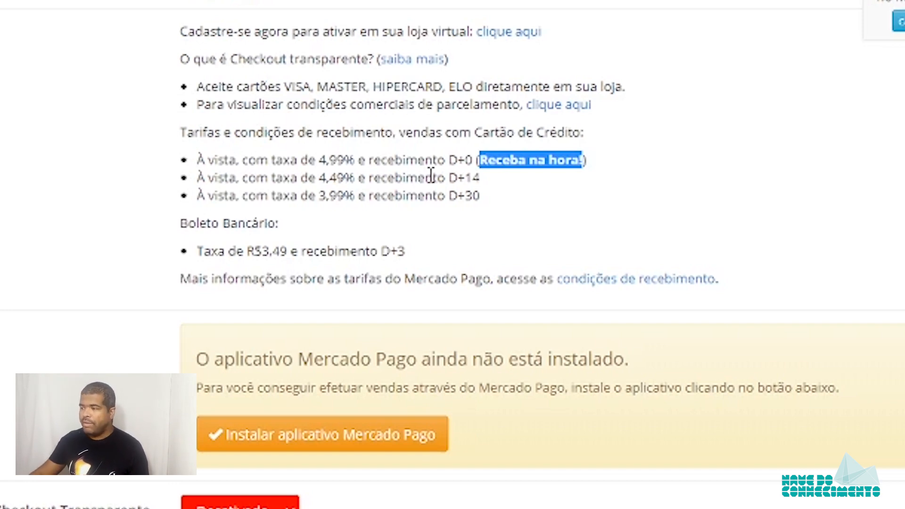
- Examine the payout timing for credit card sales at the 4,49% and 3,99% rates, and the boleto fee conditions
{"action": "left_click_drag", "start_coordinate": [450, 178], "coordinate": [496, 179]}
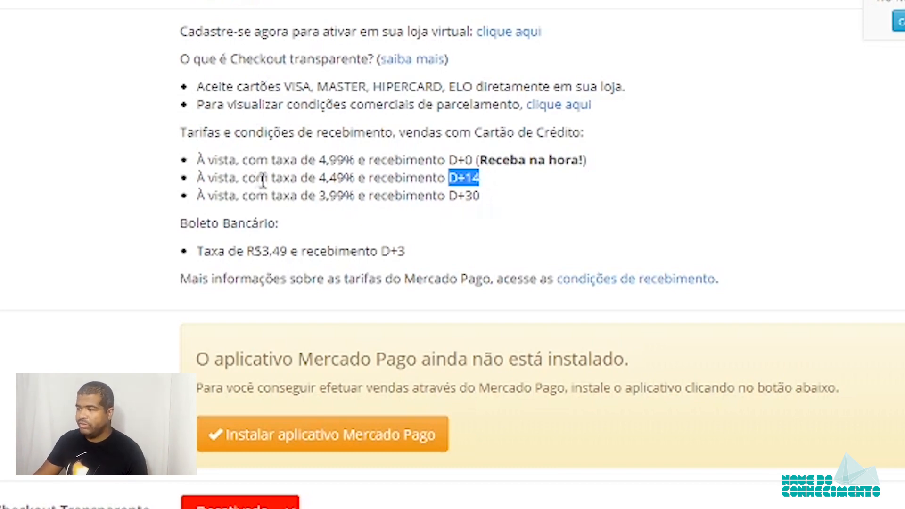
{"action": "left_click_drag", "start_coordinate": [320, 178], "coordinate": [352, 182]}
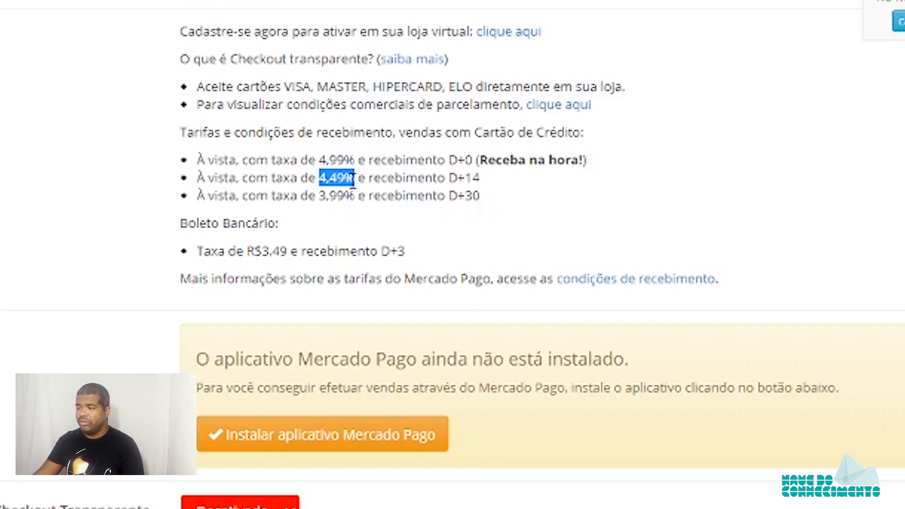
{"action": "left_click_drag", "start_coordinate": [437, 195], "coordinate": [472, 196]}
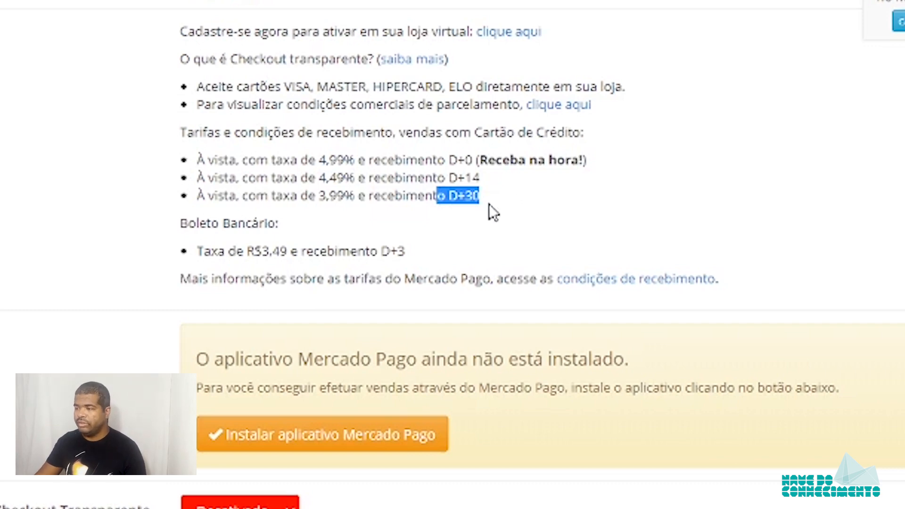
{"action": "left_click_drag", "start_coordinate": [319, 196], "coordinate": [344, 195]}
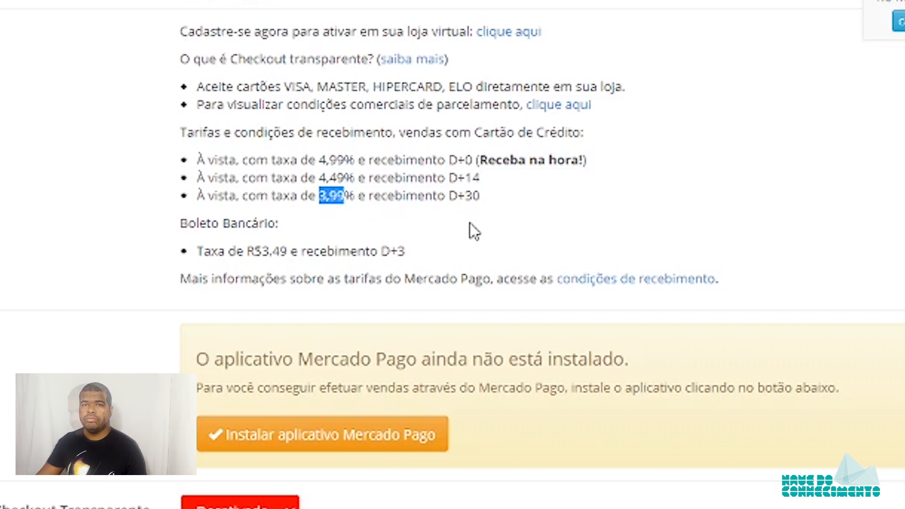
{"action": "left_click", "coordinate": [470, 223]}
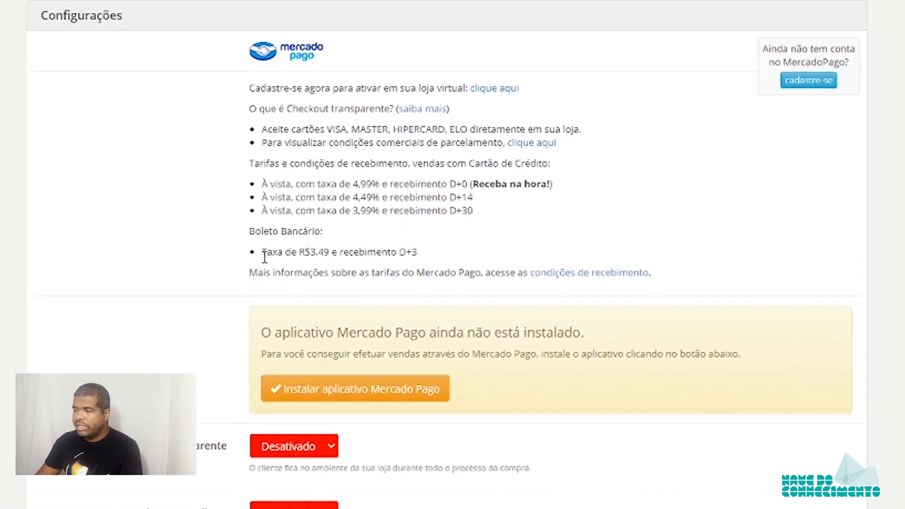
{"action": "left_click_drag", "start_coordinate": [262, 252], "coordinate": [424, 254]}
{"action": "left_click", "coordinate": [537, 260]}
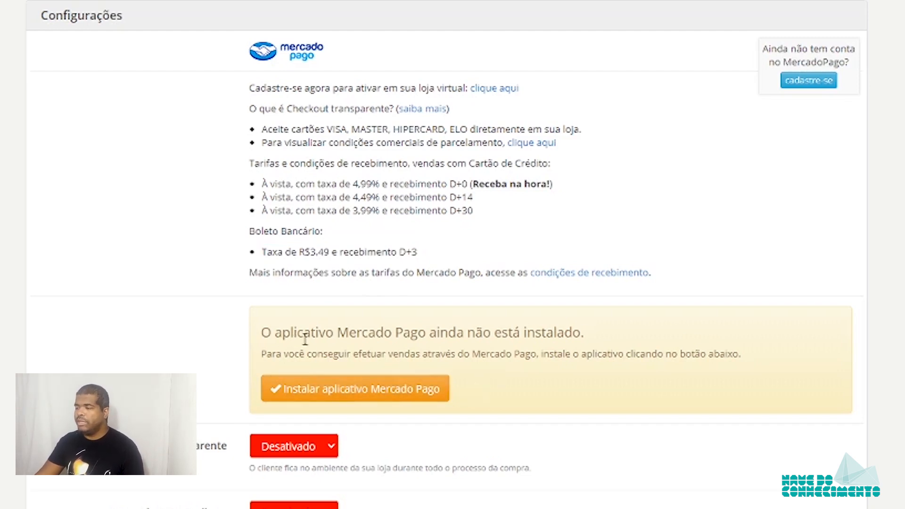
- Install the Mercado Pago application, allow its connection to the Mercado Pago account and sign in to the control panel again
{"action": "left_click", "coordinate": [326, 400]}
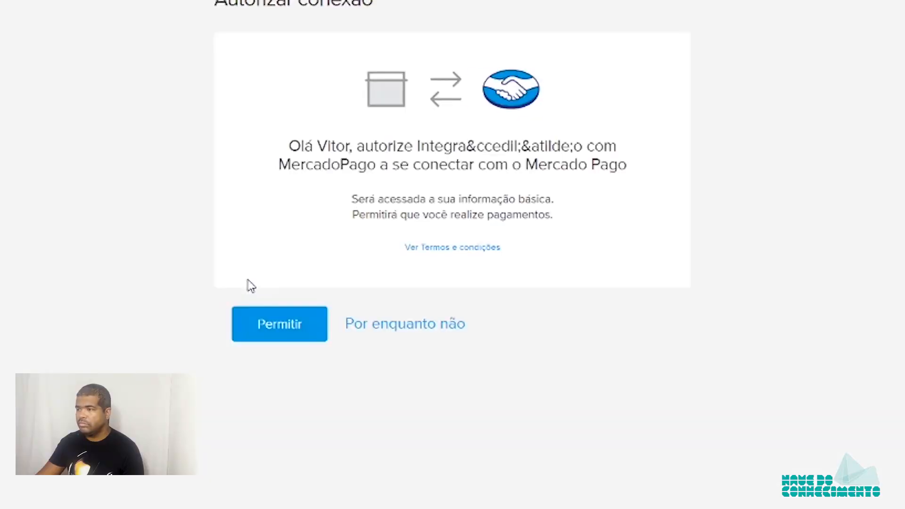
{"action": "left_click", "coordinate": [296, 325]}
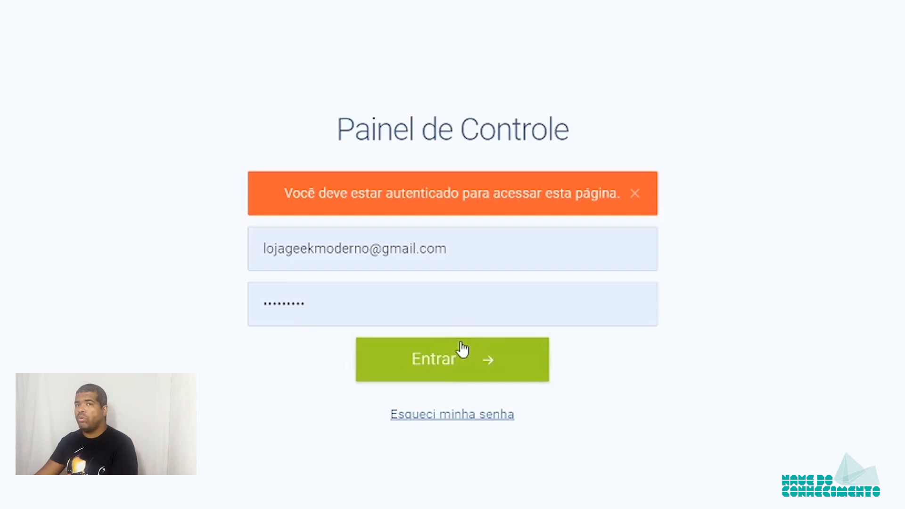
{"action": "left_click", "coordinate": [463, 349]}
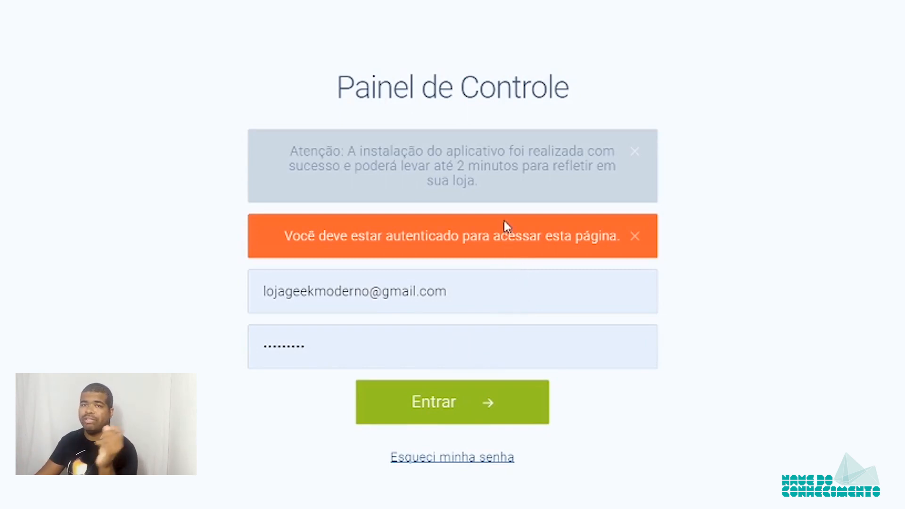
{"action": "left_click", "coordinate": [636, 236]}
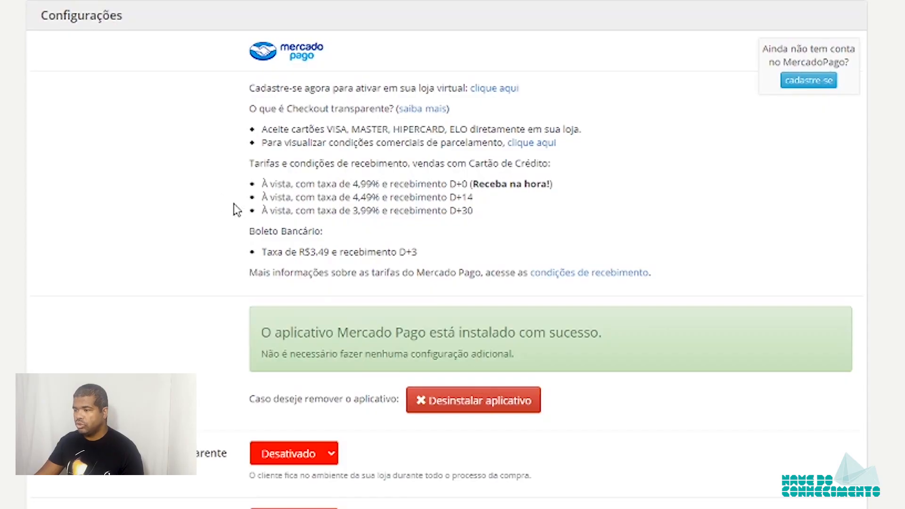
{"action": "left_click_drag", "start_coordinate": [317, 332], "coordinate": [676, 332]}
{"action": "left_click", "coordinate": [200, 309]}
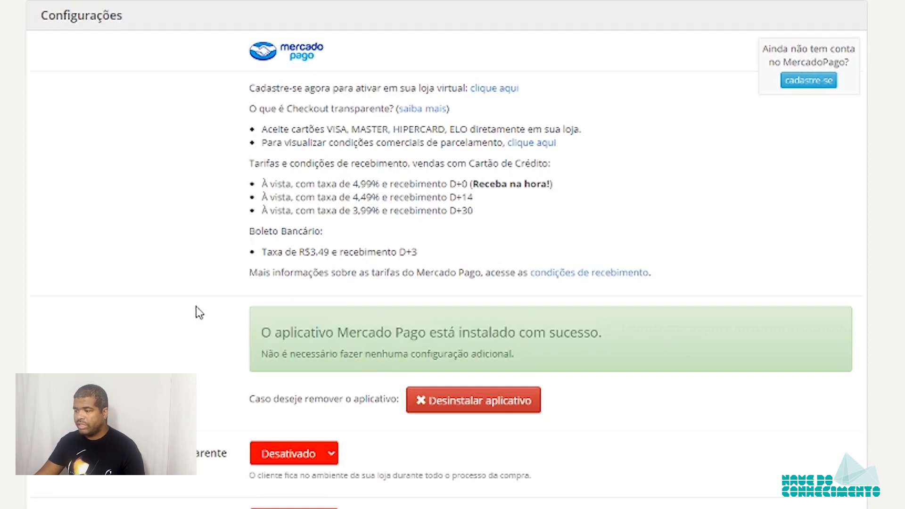
- Set Checkout Transparente to Ativado in the Mercado Pago settings
{"action": "scroll", "coordinate": [151, 331], "scroll_direction": "down", "scroll_amount": 7}
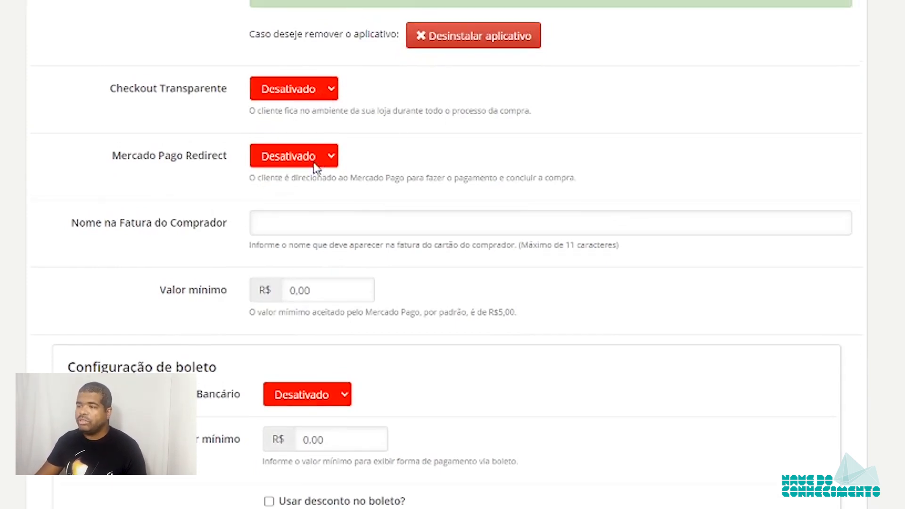
{"action": "scroll", "coordinate": [314, 167], "scroll_direction": "up", "scroll_amount": 3}
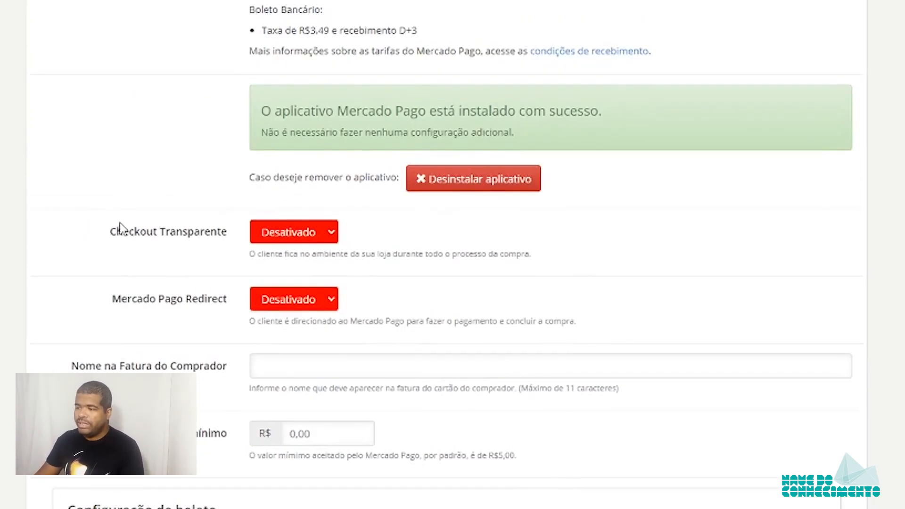
{"action": "left_click_drag", "start_coordinate": [111, 231], "coordinate": [213, 234]}
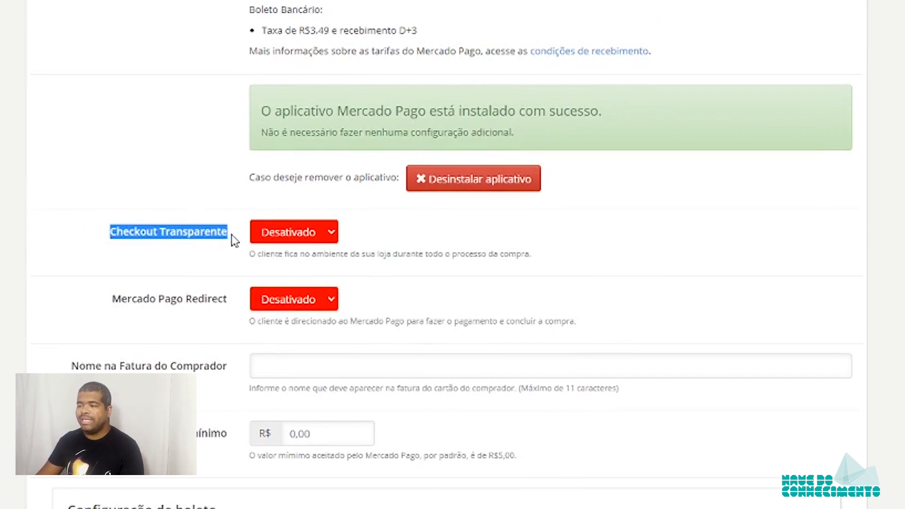
{"action": "left_click", "coordinate": [203, 239]}
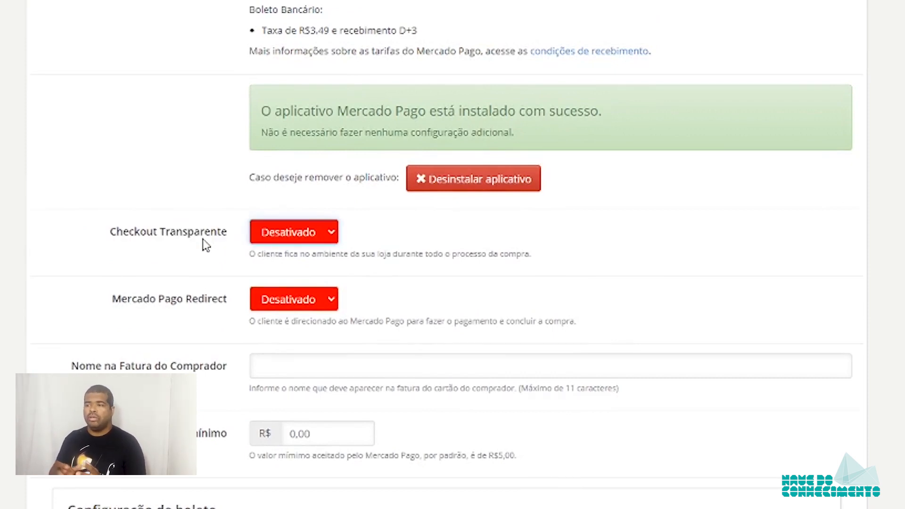
{"action": "left_click", "coordinate": [317, 238]}
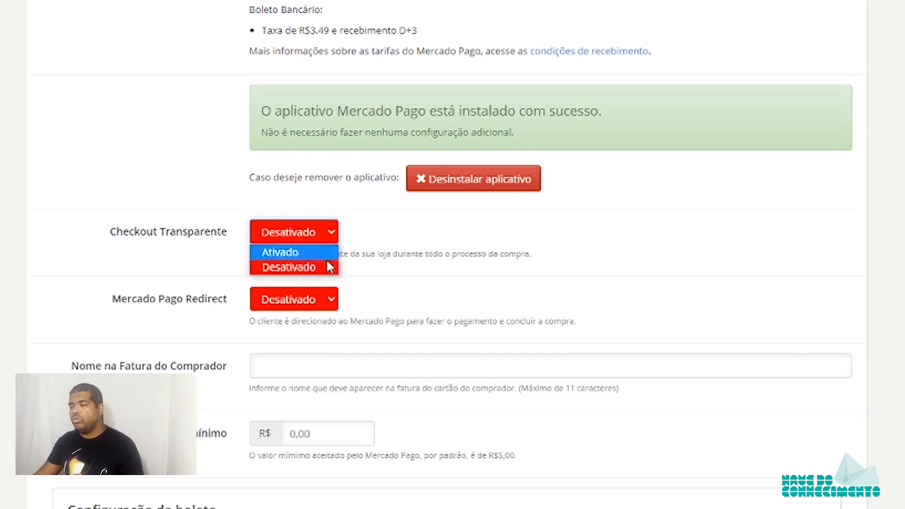
{"action": "left_click", "coordinate": [283, 253]}
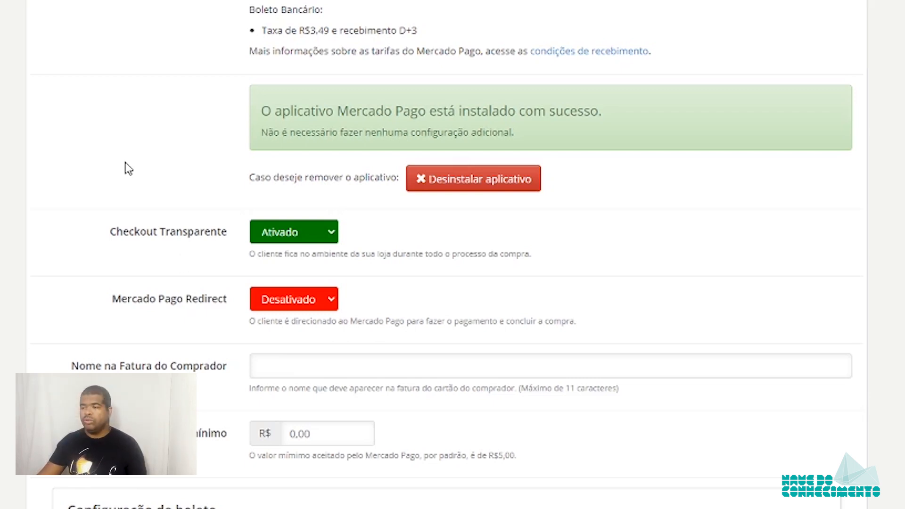
- Set Mercado Pago Redirect to Ativado and compare its description with that of Checkout Transparente
{"action": "left_click", "coordinate": [291, 311]}
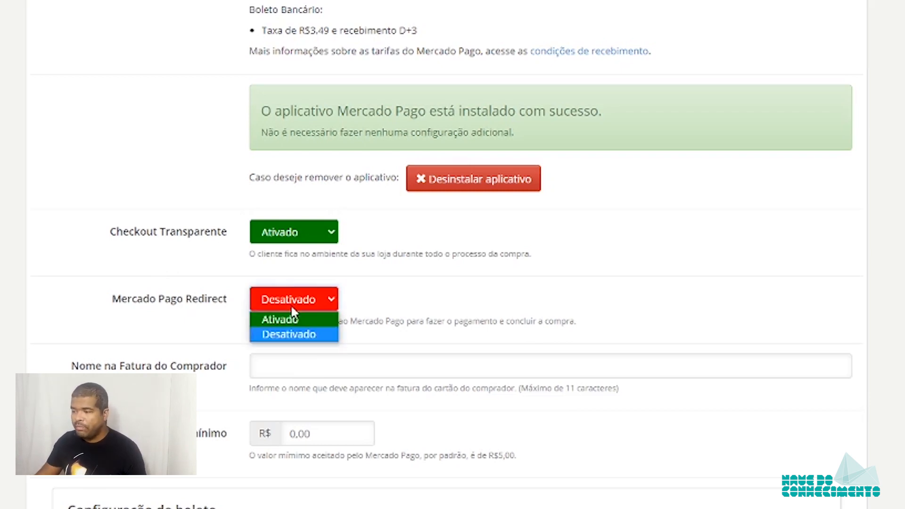
{"action": "left_click", "coordinate": [295, 320]}
{"action": "left_click_drag", "start_coordinate": [259, 324], "coordinate": [412, 322]}
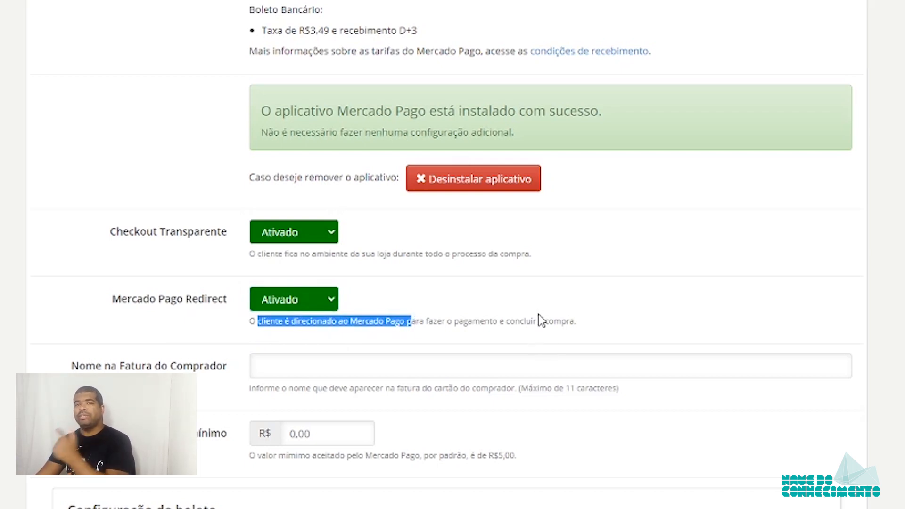
{"action": "left_click_drag", "start_coordinate": [278, 255], "coordinate": [546, 254]}
{"action": "left_click", "coordinate": [456, 342]}
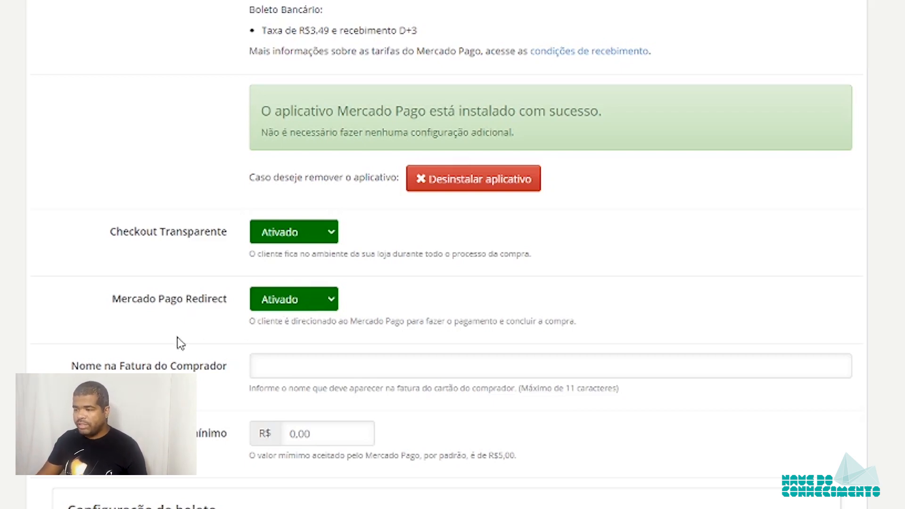
- Enter "Geek Modern" as the name shown on the buyer's card invoice
{"action": "left_click", "coordinate": [276, 369]}
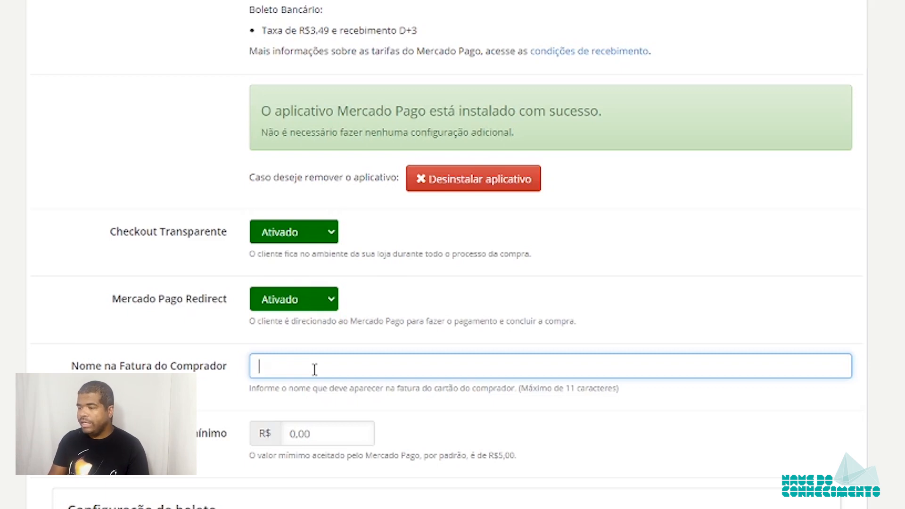
{"action": "type", "text": "Geek Modern"}
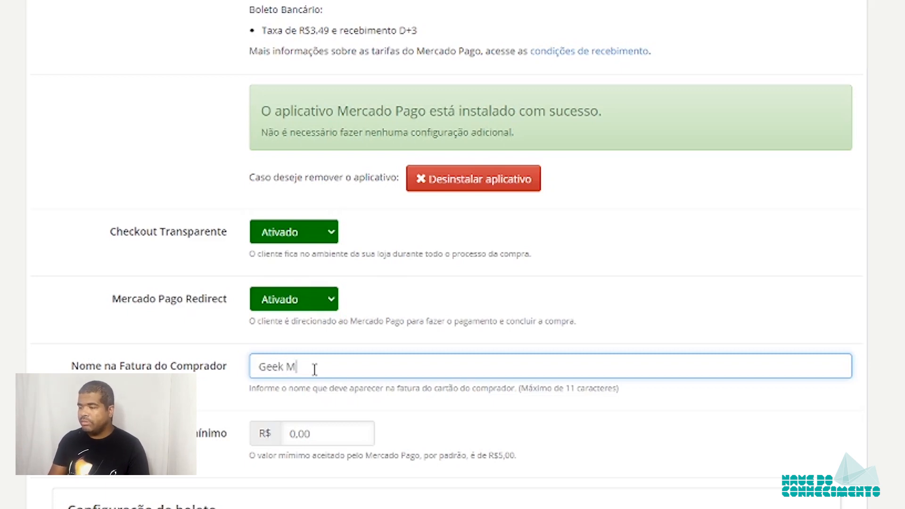
{"action": "left_click", "coordinate": [192, 359]}
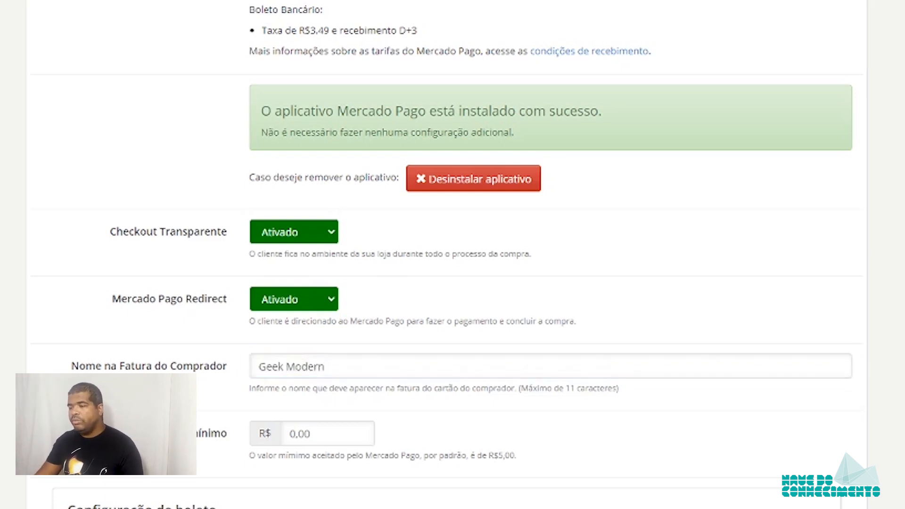
- Set the general minimum value for Mercado Pago payments to R$ 10,00
{"action": "scroll", "coordinate": [192, 358], "scroll_direction": "down", "scroll_amount": 3}
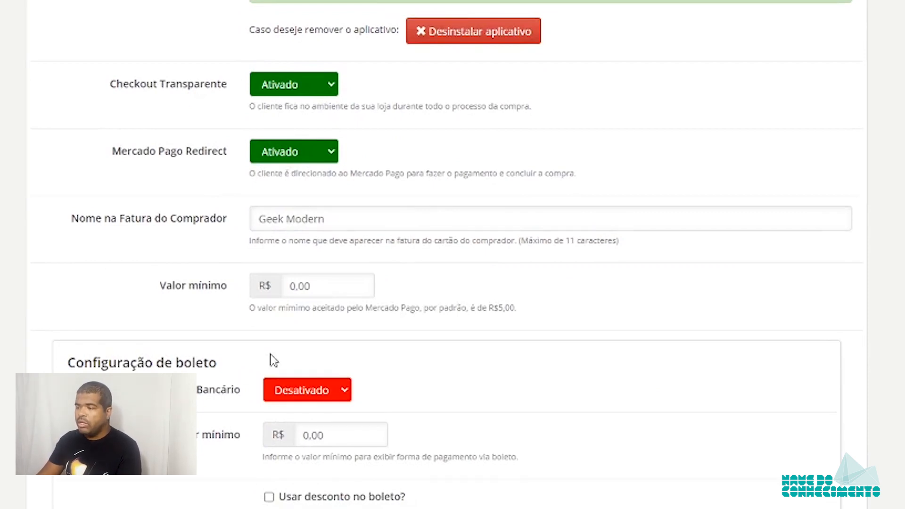
{"action": "left_click", "coordinate": [346, 285]}
{"action": "type", "text": "10000"}
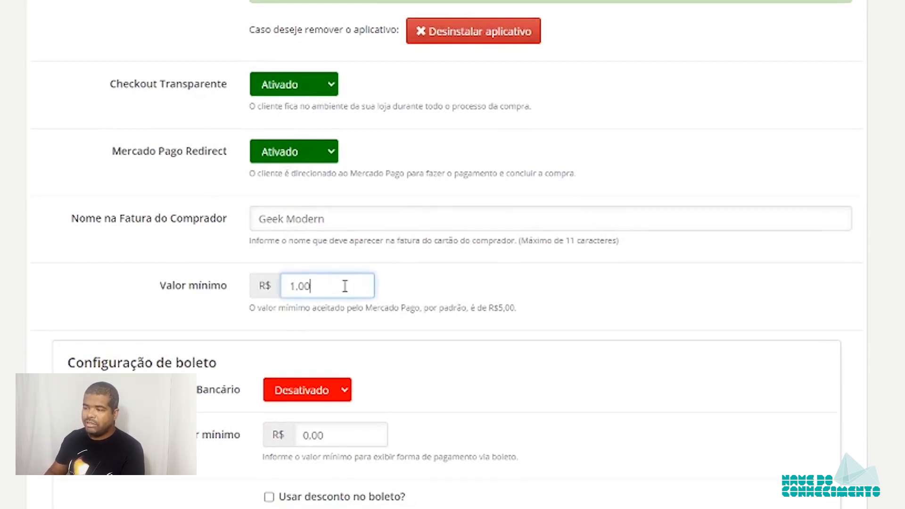
{"action": "key", "text": "BackSpace"}
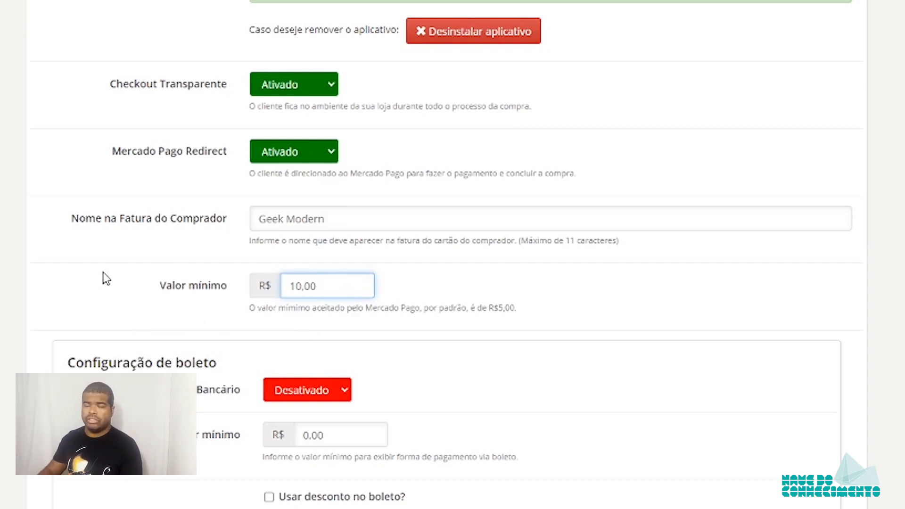
{"action": "left_click", "coordinate": [118, 297]}
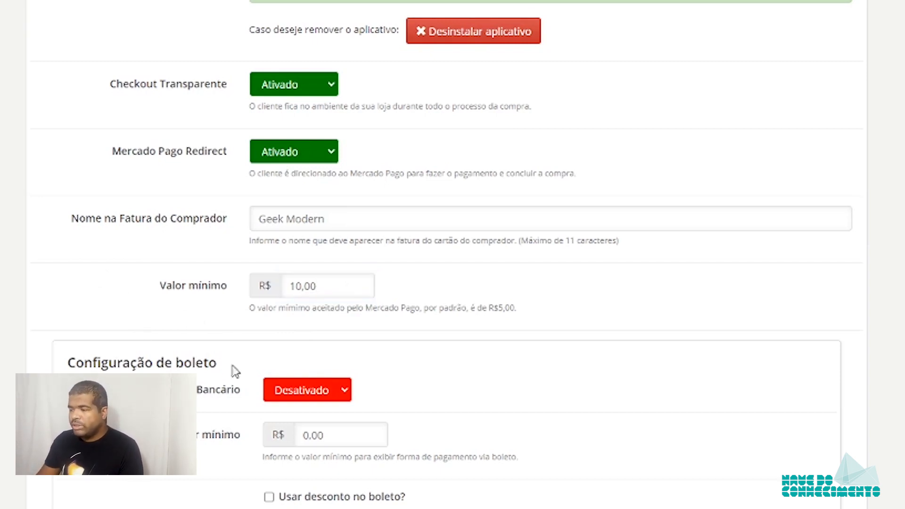
- Set Boleto Bancário to Ativado with a minimum value of R$ 10,00 in the boleto configuration
{"action": "left_click", "coordinate": [346, 394]}
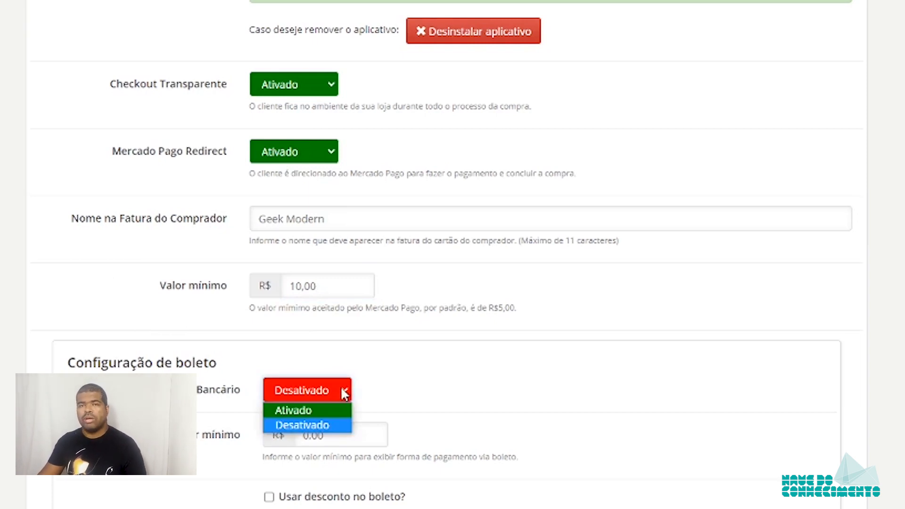
{"action": "left_click", "coordinate": [313, 409]}
{"action": "left_click", "coordinate": [345, 437]}
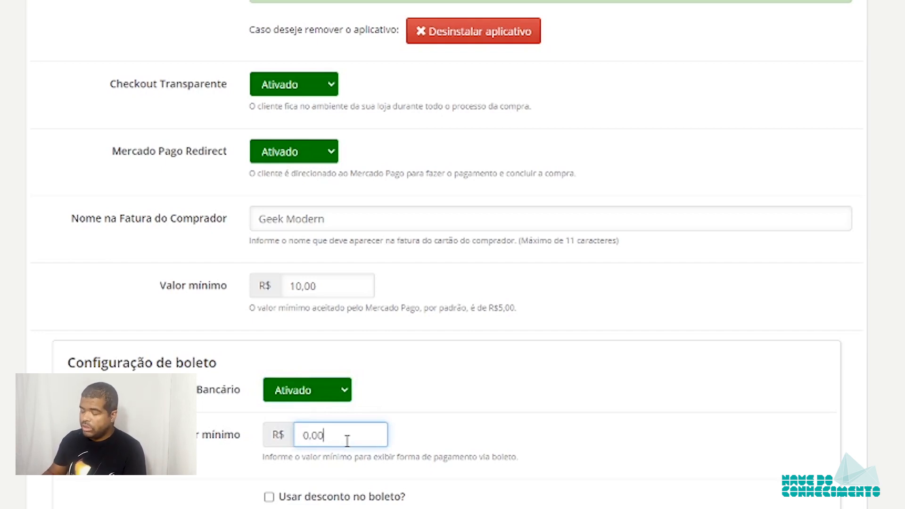
{"action": "type", "text": "10000"}
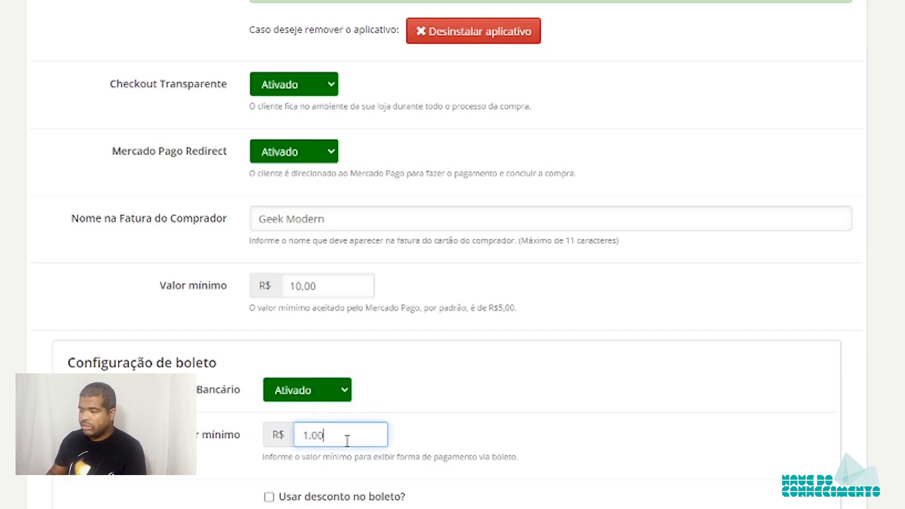
{"action": "key", "text": "BackSpace"}
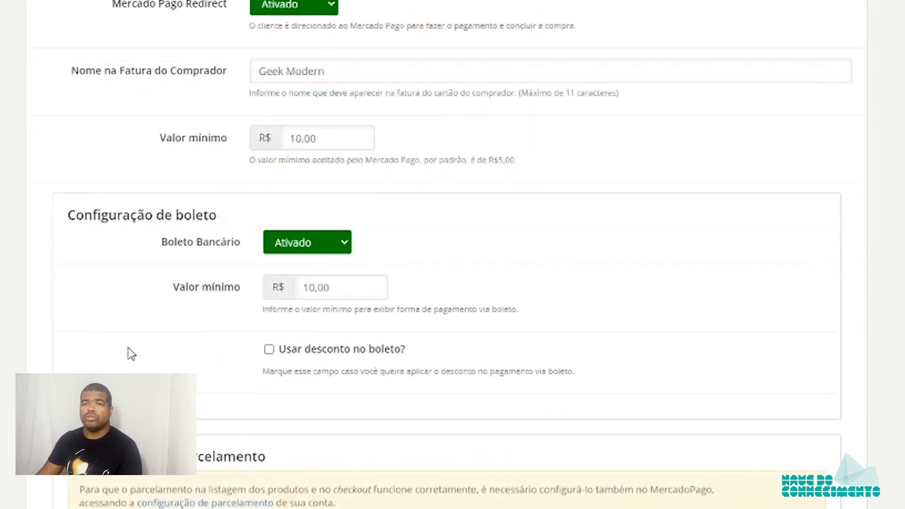
- Enable a 5,00% discount on boleto payments and apply it to the purchase total, shipping included
{"action": "left_click", "coordinate": [271, 351]}
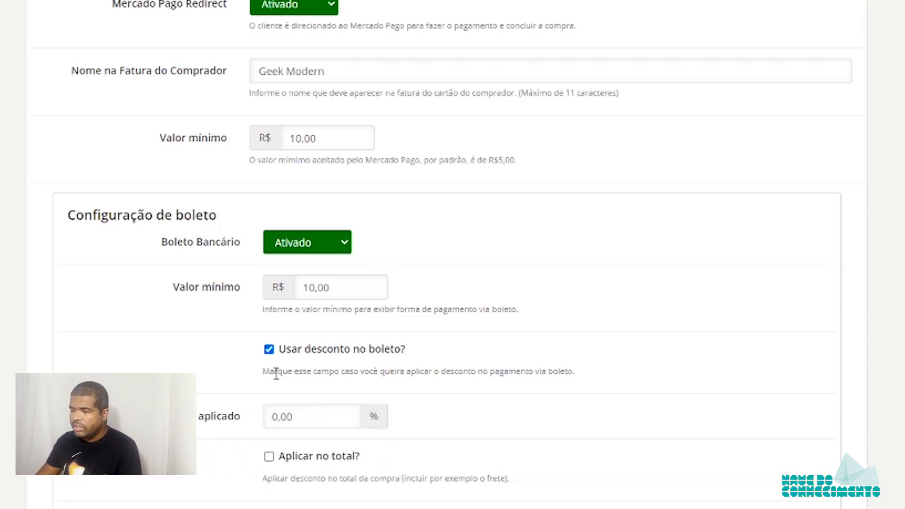
{"action": "left_click", "coordinate": [310, 418]}
{"action": "type", "text": "500"}
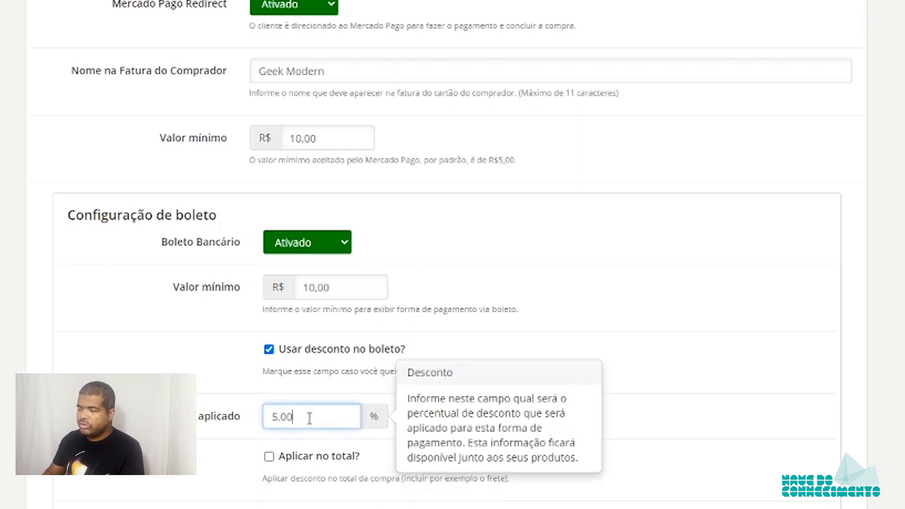
{"action": "scroll", "coordinate": [452, 254], "scroll_direction": "down", "scroll_amount": 5}
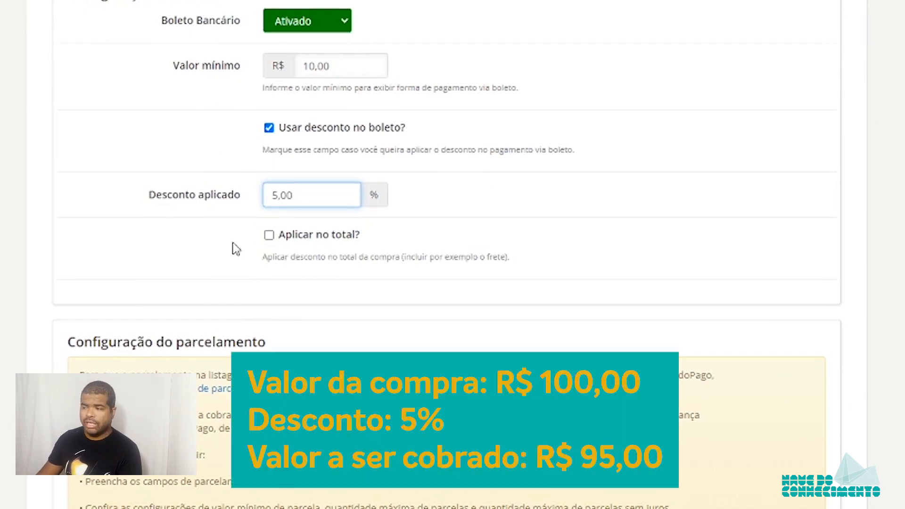
{"action": "left_click", "coordinate": [269, 235]}
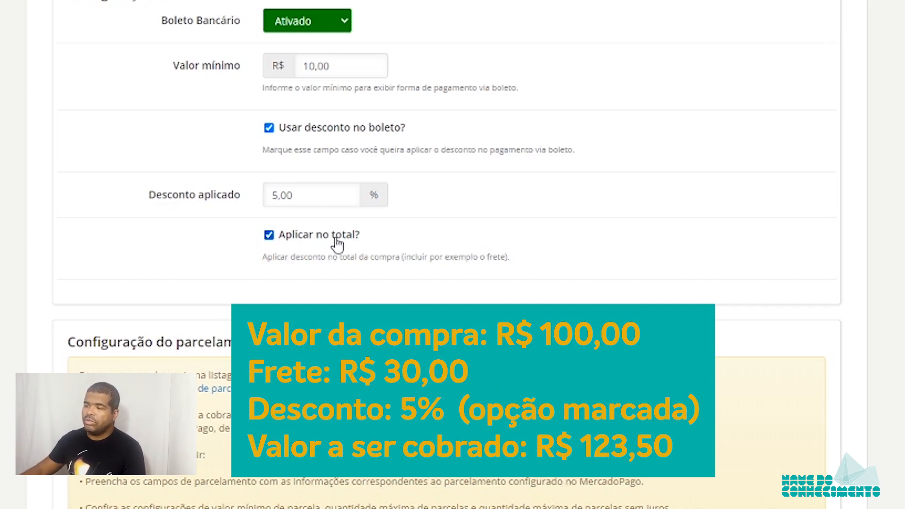
- Exclude shipping from the boleto discount by disabling Aplicar no total, and review the Configuração do parcelamento guidelines
{"action": "left_click", "coordinate": [307, 243]}
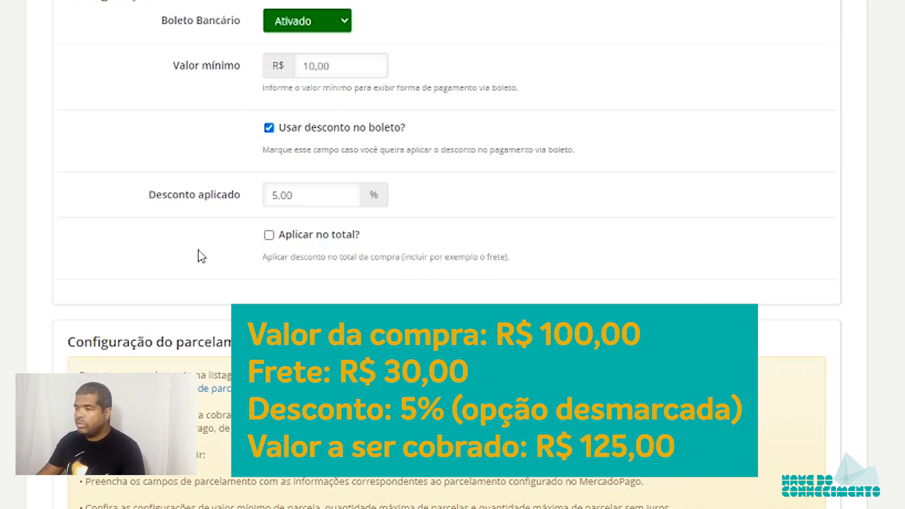
{"action": "scroll", "coordinate": [252, 280], "scroll_direction": "down", "scroll_amount": 5}
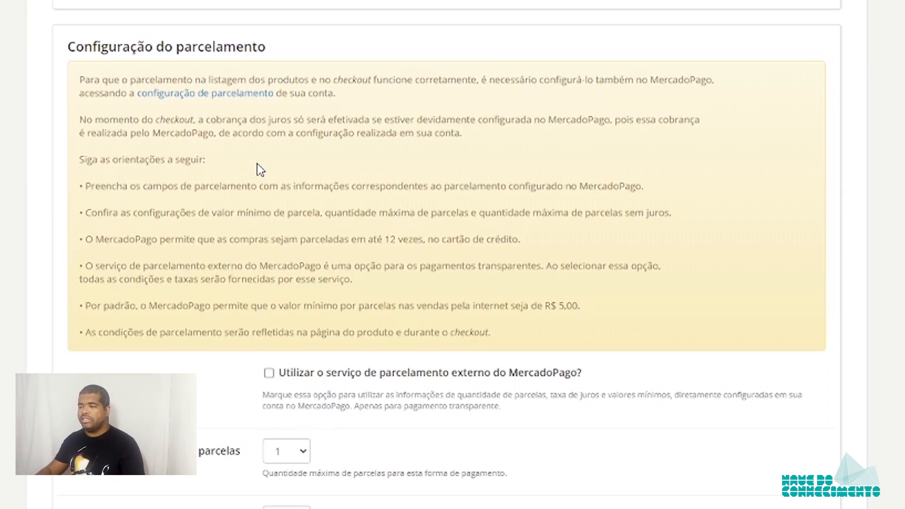
{"action": "scroll", "coordinate": [191, 319], "scroll_direction": "down", "scroll_amount": 3}
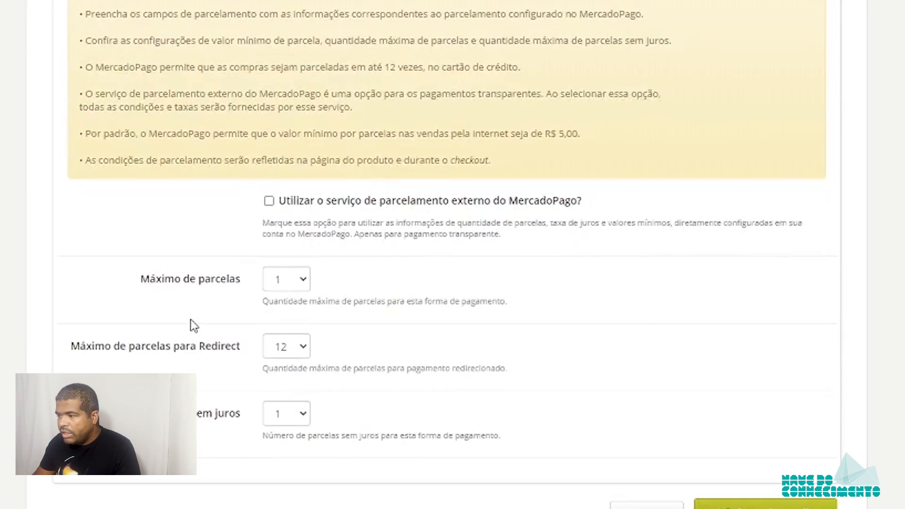
{"action": "scroll", "coordinate": [191, 318], "scroll_direction": "up", "scroll_amount": 3}
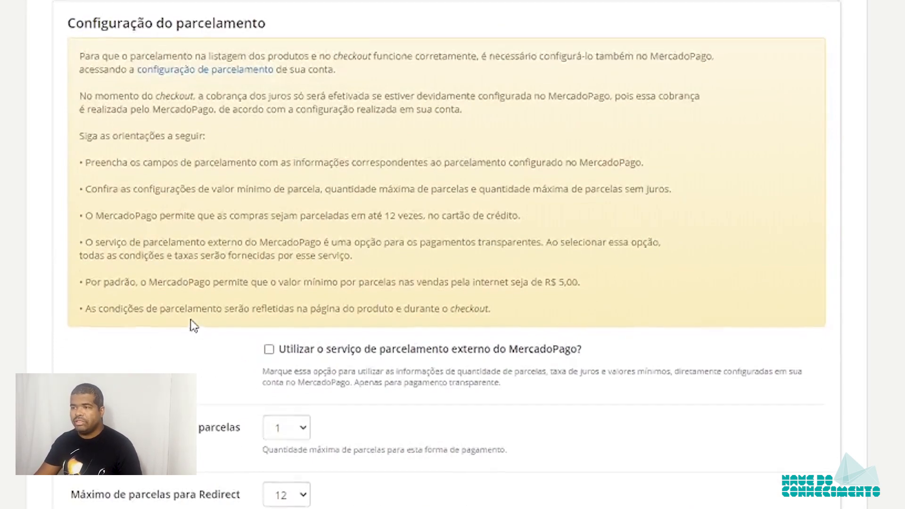
{"action": "scroll", "coordinate": [193, 325], "scroll_direction": "up", "scroll_amount": 6}
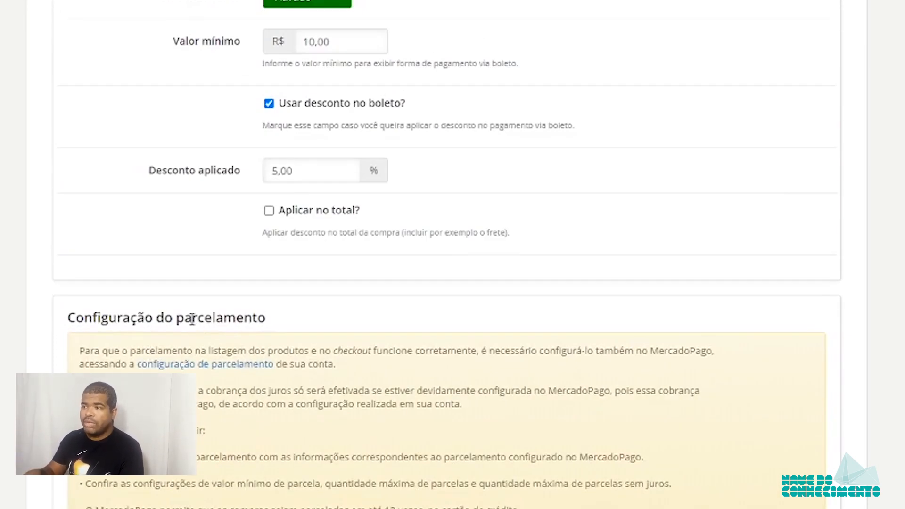
{"action": "scroll", "coordinate": [192, 318], "scroll_direction": "down", "scroll_amount": 9}
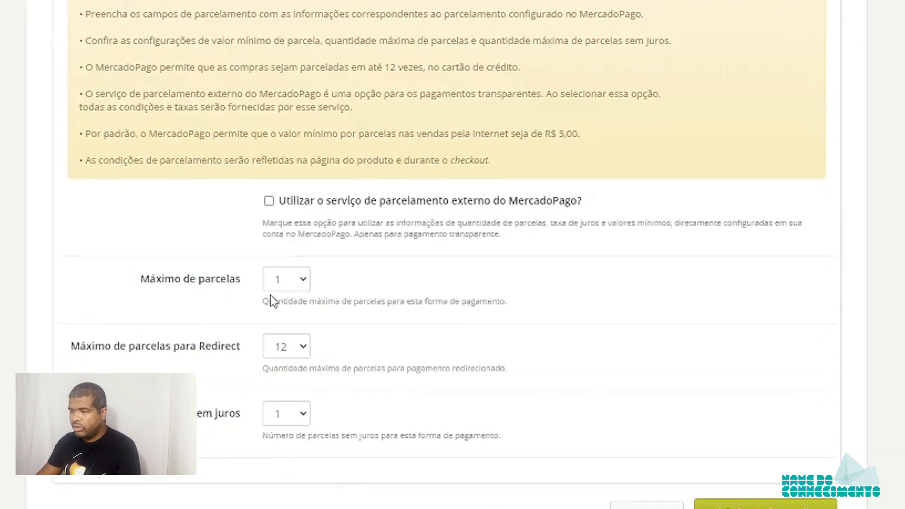
- Set Máximo de parcelas to 12 and the number of interest-free instalments to 3
{"action": "left_click", "coordinate": [293, 288]}
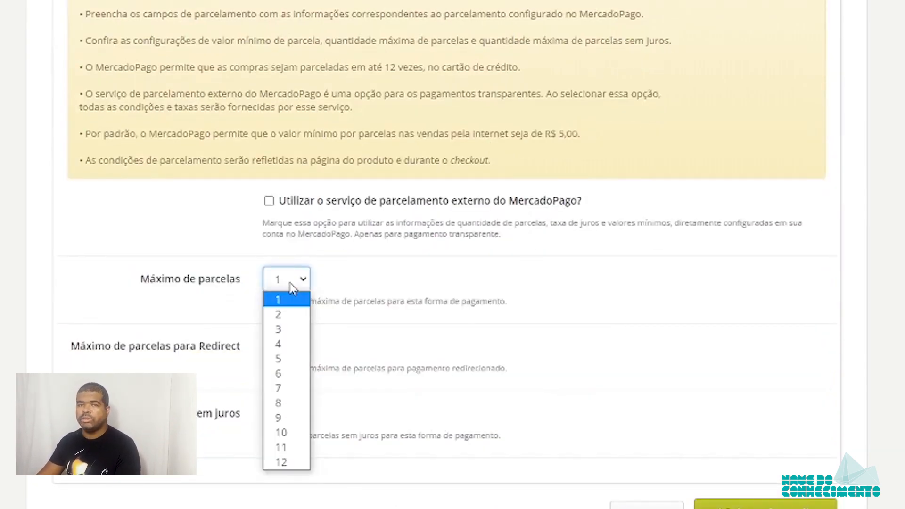
{"action": "left_click", "coordinate": [282, 299]}
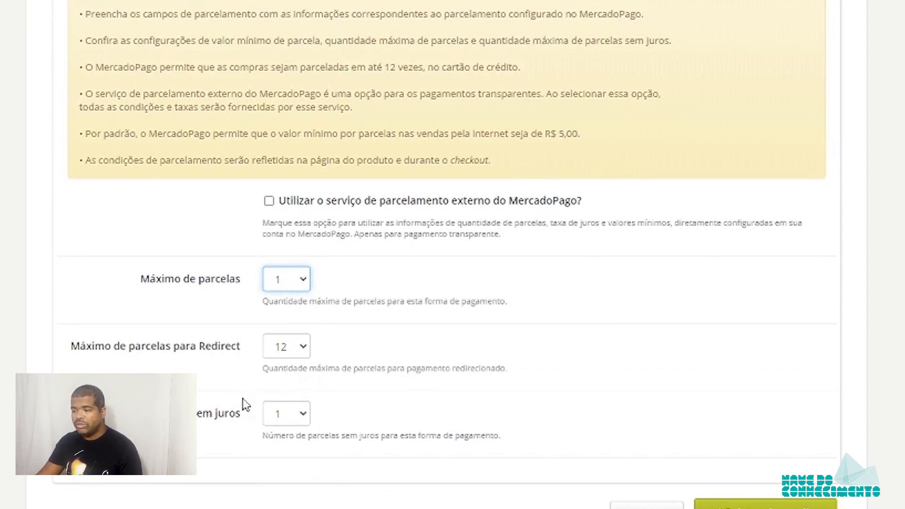
{"action": "left_click", "coordinate": [280, 424]}
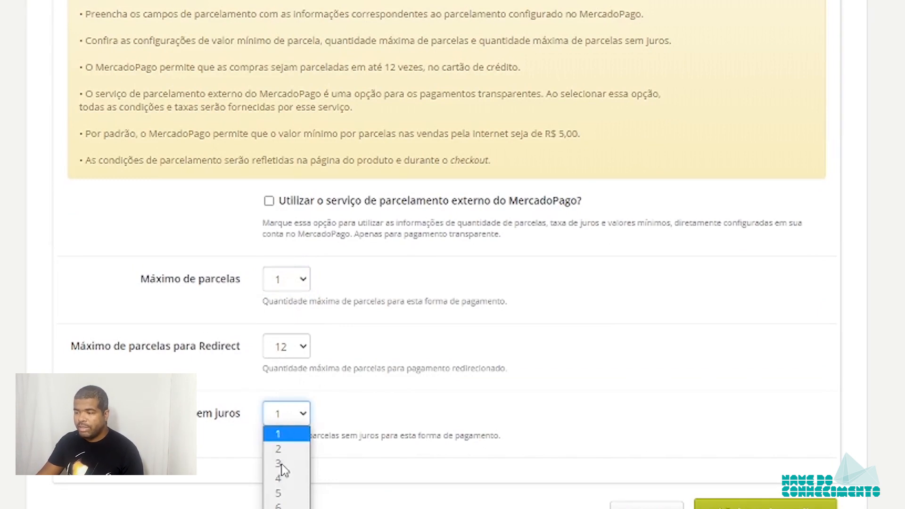
{"action": "left_click", "coordinate": [297, 287]}
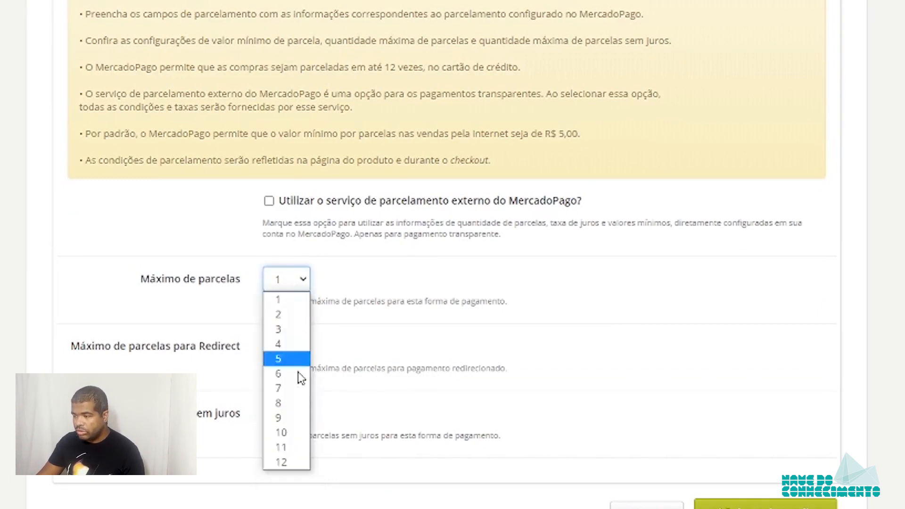
{"action": "left_click", "coordinate": [295, 460]}
{"action": "left_click", "coordinate": [286, 416]}
{"action": "left_click", "coordinate": [284, 463]}
- Set the Valor mínimo da parcela to R$ 30,00
{"action": "left_click", "coordinate": [330, 215]}
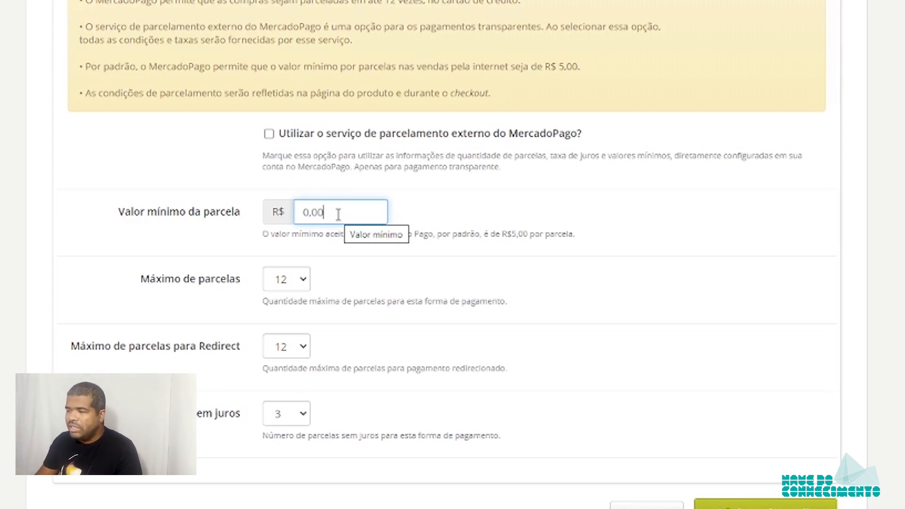
{"action": "left_click_drag", "start_coordinate": [338, 215], "coordinate": [126, 188]}
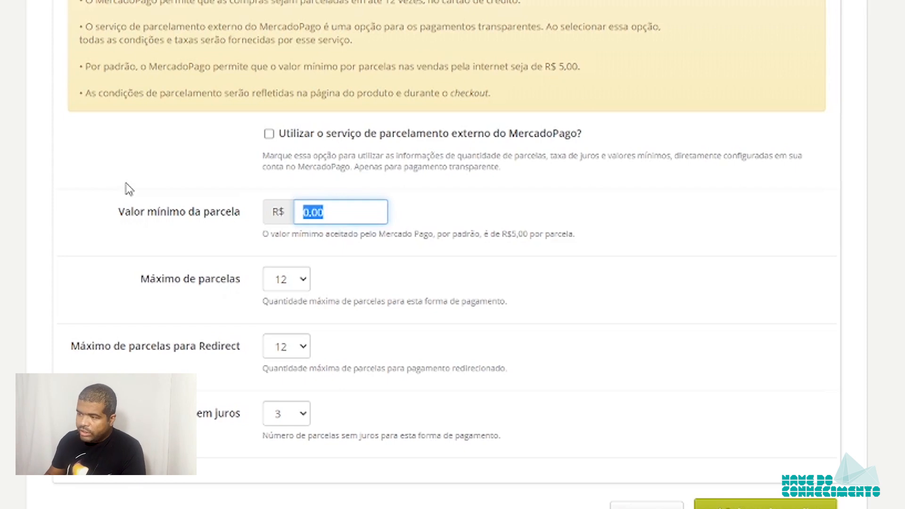
{"action": "type", "text": "3000"}
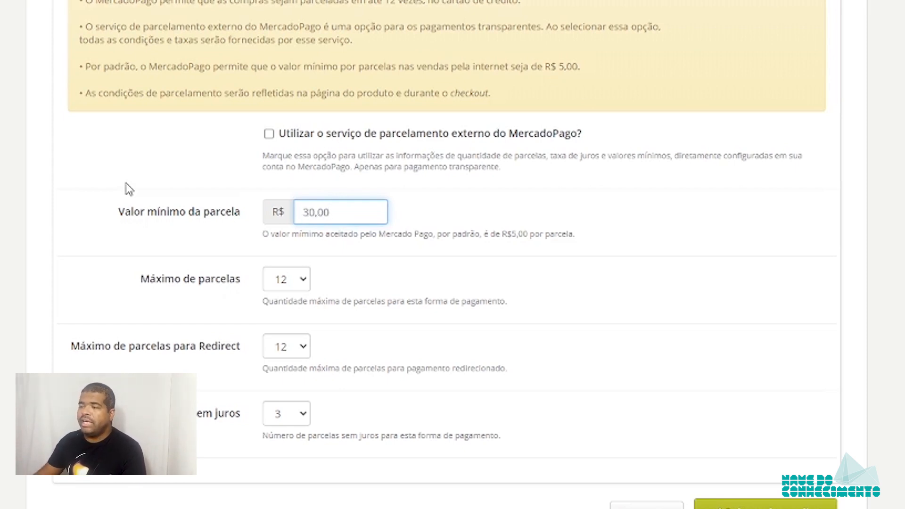
{"action": "left_click", "coordinate": [76, 239]}
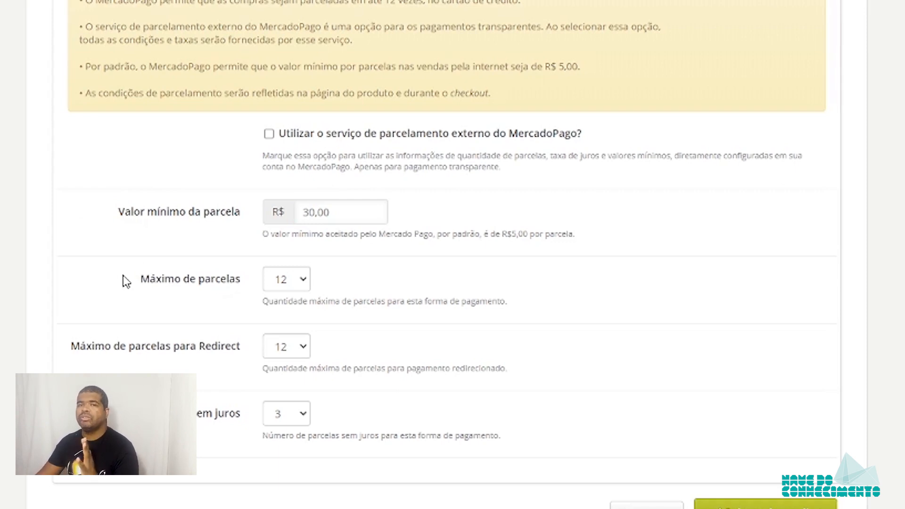
{"action": "left_click", "coordinate": [362, 212]}
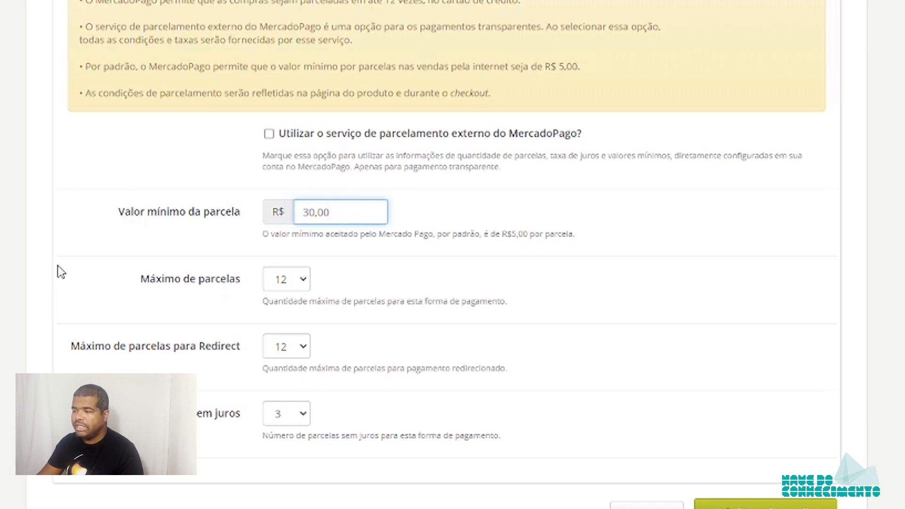
{"action": "left_click", "coordinate": [243, 293]}
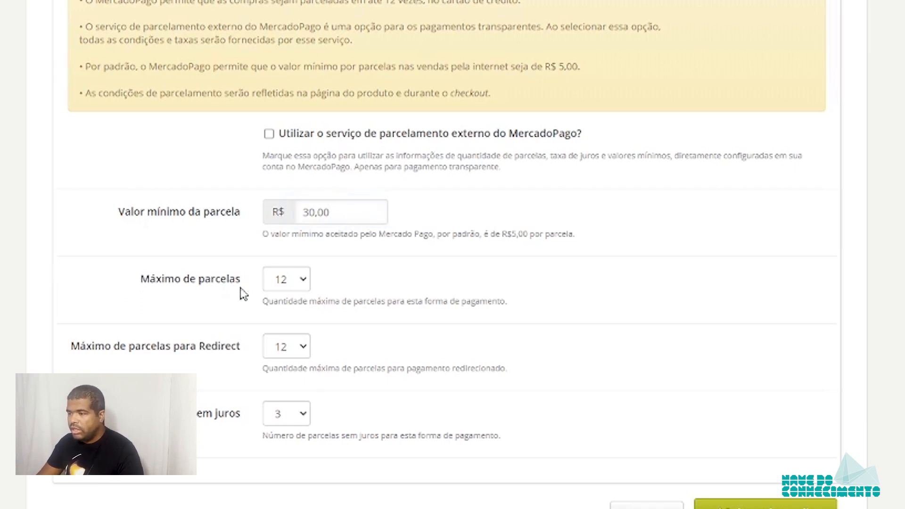
{"action": "left_click", "coordinate": [303, 282]}
{"action": "left_click", "coordinate": [146, 339]}
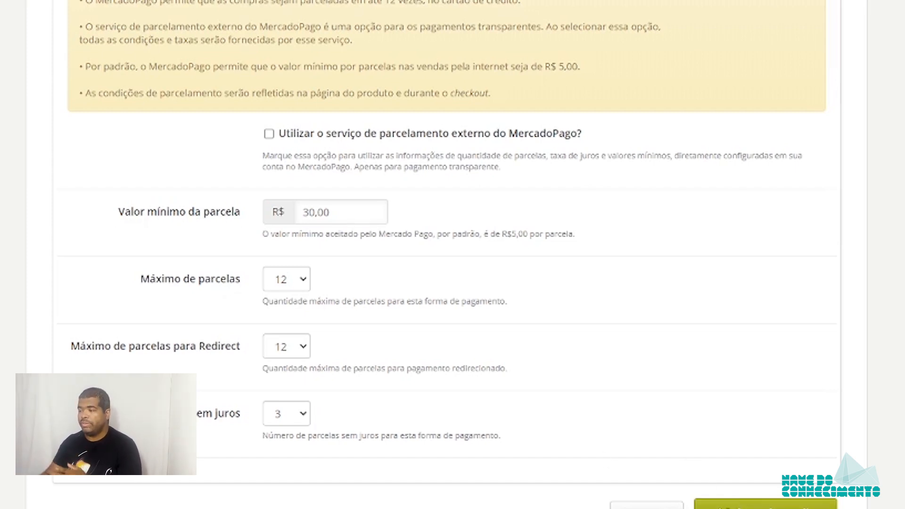
- Sign back in to the control panel and check the instalment settings on the Mercado Pago configuration page
{"action": "scroll", "coordinate": [447, 255], "scroll_direction": "up", "scroll_amount": 2}
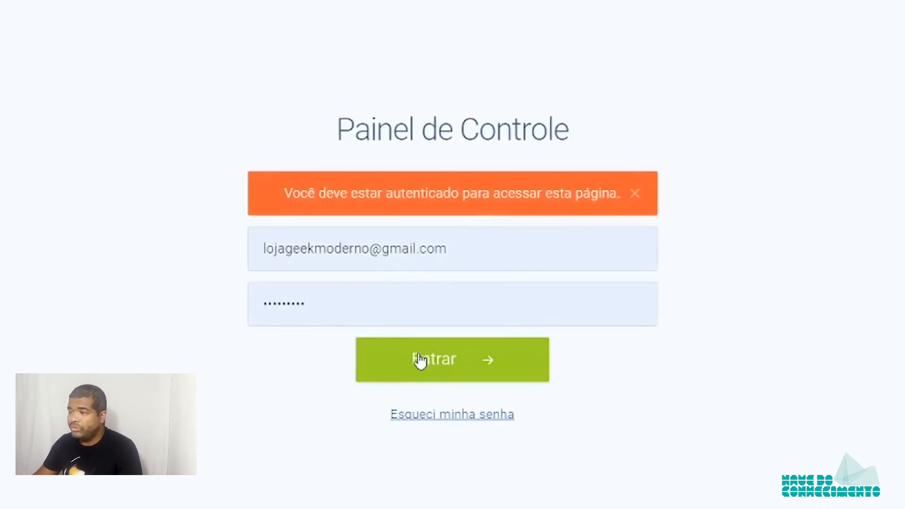
{"action": "left_click", "coordinate": [420, 360]}
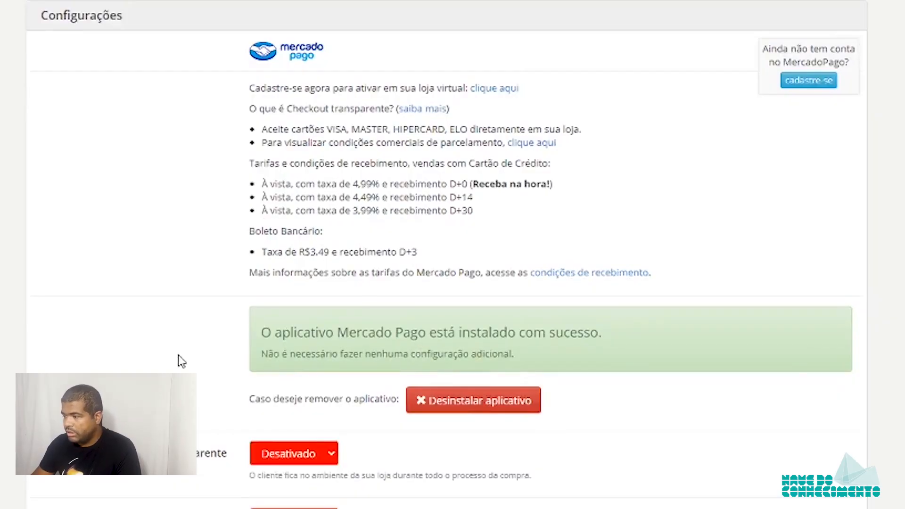
{"action": "scroll", "coordinate": [182, 360], "scroll_direction": "down", "scroll_amount": 15}
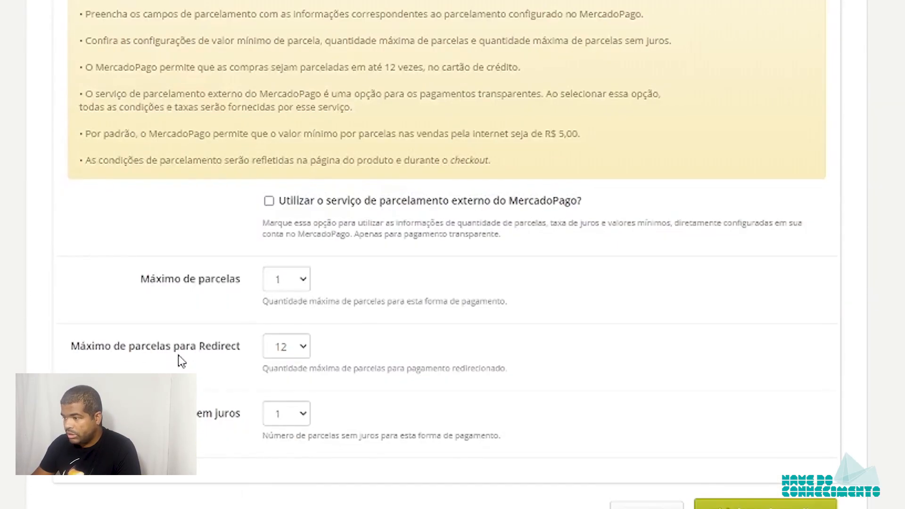
- Set both Checkout Transparente and Mercado Pago Redirect to Ativado
{"action": "scroll", "coordinate": [181, 361], "scroll_direction": "up", "scroll_amount": 12}
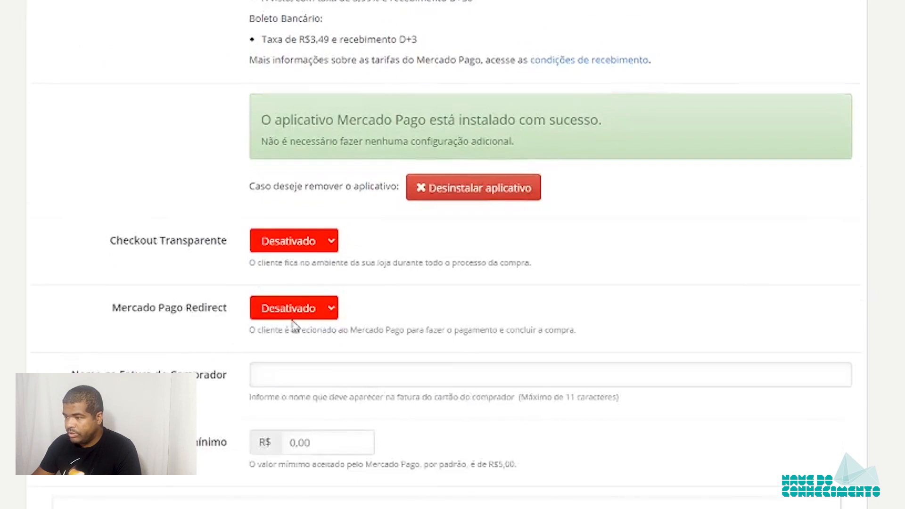
{"action": "left_click", "coordinate": [289, 240]}
{"action": "left_click", "coordinate": [276, 259]}
{"action": "left_click", "coordinate": [284, 309]}
{"action": "left_click", "coordinate": [282, 328]}
- Enter "GeekModerno" as the name shown on the buyer's card invoice
{"action": "left_click", "coordinate": [281, 371]}
{"action": "type", "text": "Geek Modern"}
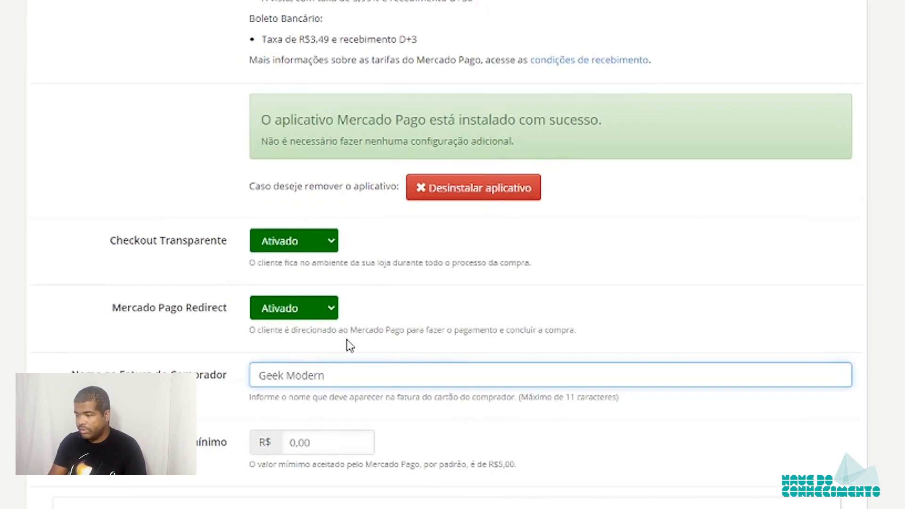
{"action": "key", "text": "BackSpace"}
{"action": "key", "text": "BackSpace"}
{"action": "key", "text": "BackSpace"}
{"action": "key", "text": "BackSpace"}
{"action": "key", "text": "BackSpace"}
{"action": "key", "text": "BackSpace"}
{"action": "type", "text": "Moderno"}
{"action": "key", "text": "ctrl+a"}
{"action": "left_click", "coordinate": [338, 302]}
- Set the general minimum value for Mercado Pago payments to R$ 10,00
{"action": "scroll", "coordinate": [338, 302], "scroll_direction": "down", "scroll_amount": 8}
{"action": "left_click", "coordinate": [318, 77]}
{"action": "type", "text": "1000"}
{"action": "left_click", "coordinate": [249, 203]}
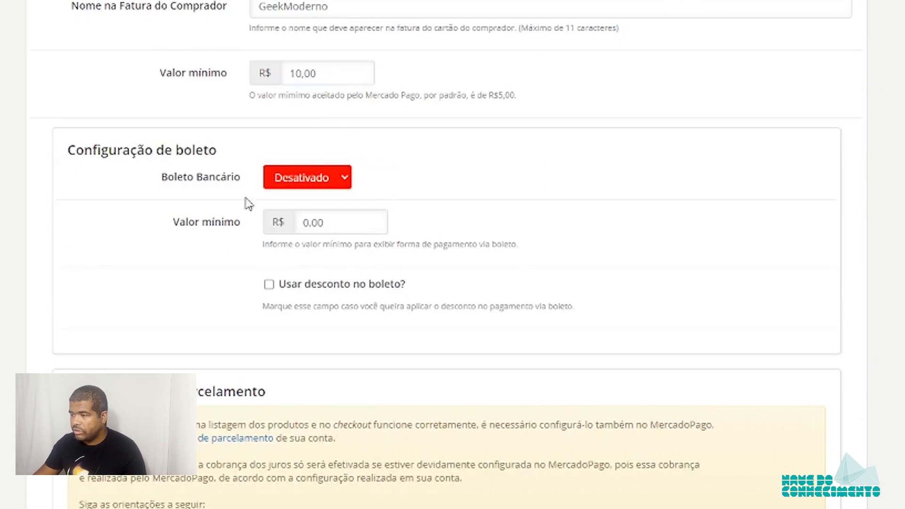
- Set Boleto Bancário to Ativado with a minimum value of R$ 50,00 in the boleto configuration
{"action": "left_click", "coordinate": [304, 178]}
{"action": "left_click", "coordinate": [340, 210]}
{"action": "left_click", "coordinate": [325, 178]}
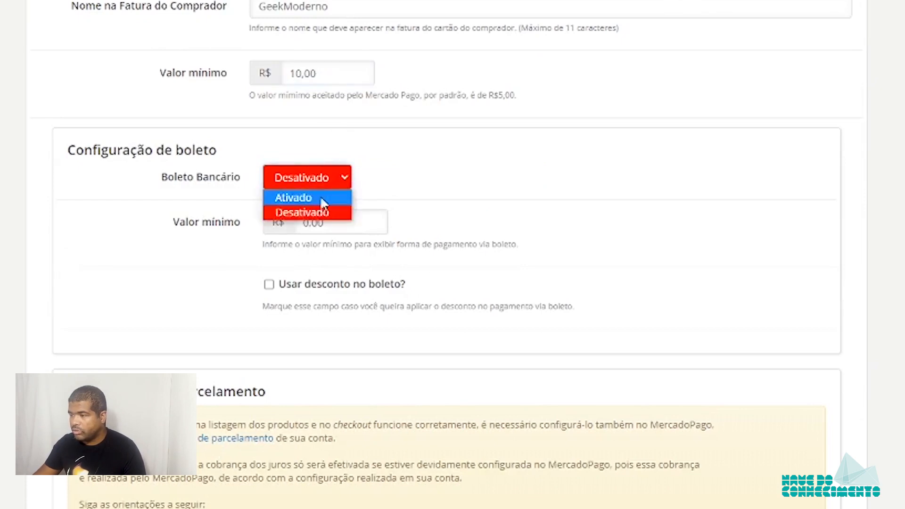
{"action": "left_click", "coordinate": [321, 197]}
{"action": "left_click", "coordinate": [379, 218]}
{"action": "type", "text": "5000"}
{"action": "left_click", "coordinate": [56, 282]}
- Enable the discount on boleto payments and set it to 5,00%
{"action": "left_click", "coordinate": [315, 286]}
{"action": "left_click", "coordinate": [303, 349]}
{"action": "type", "text": "52"}
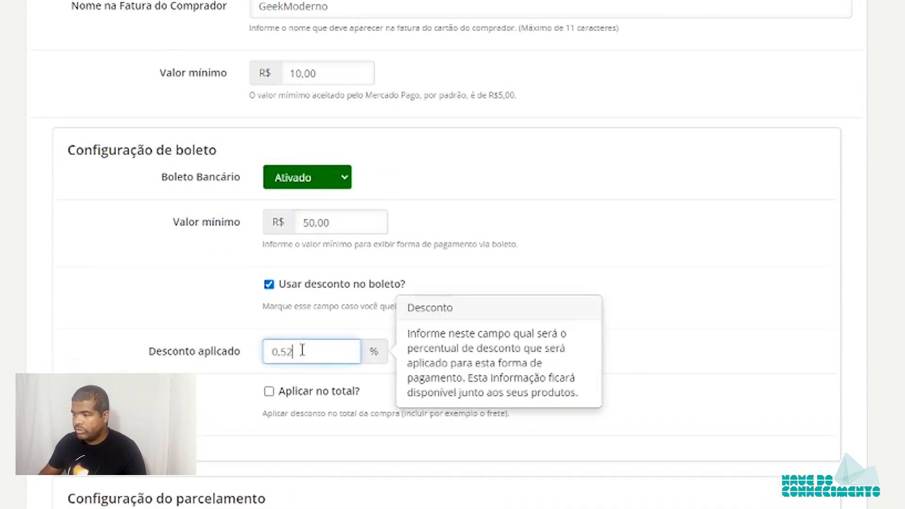
{"action": "key", "text": "F12"}
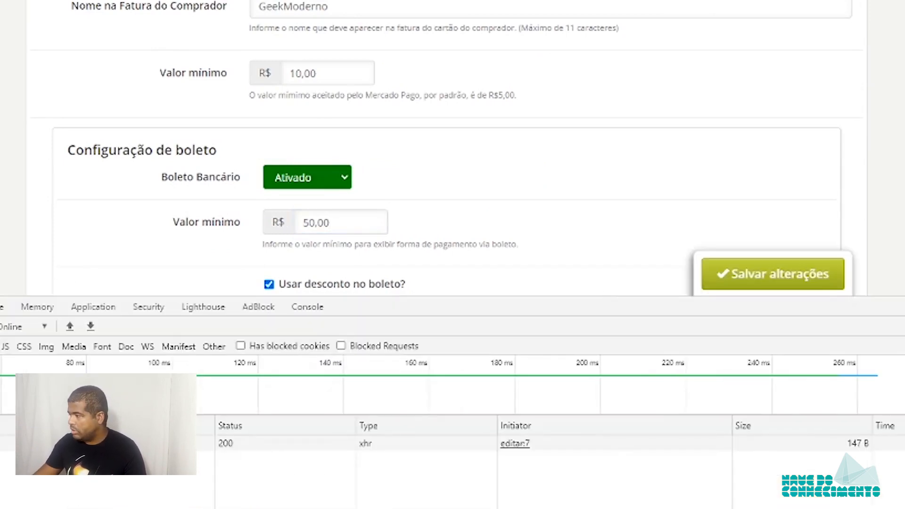
{"action": "left_click", "coordinate": [891, 307]}
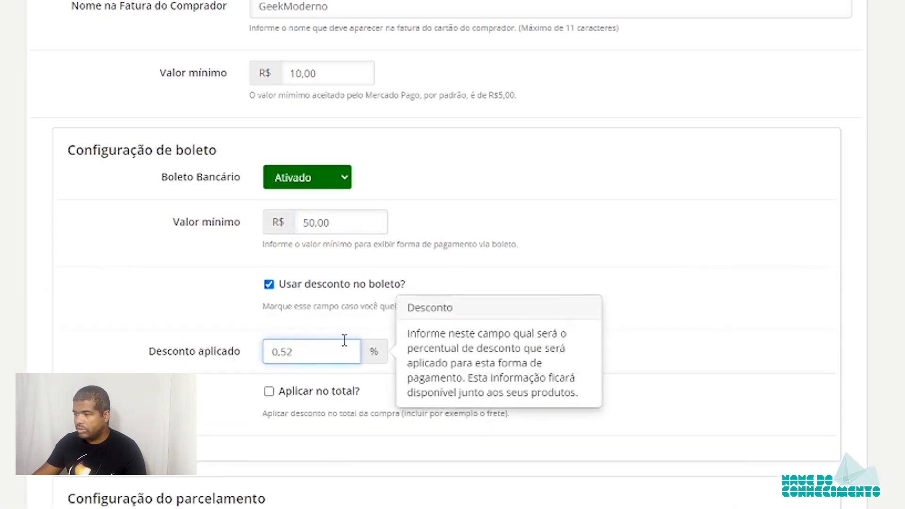
{"action": "key", "text": "BackSpace"}
{"action": "type", "text": "00"}
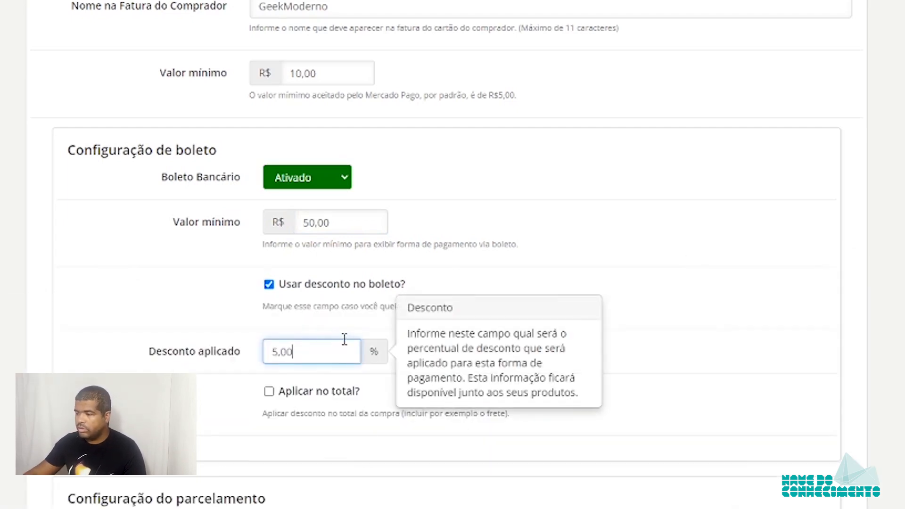
{"action": "left_click", "coordinate": [307, 410]}
- Enable the use of MercadoPago's external instalment service in the Configuração do parcelamento section
{"action": "scroll", "coordinate": [397, 410], "scroll_direction": "down", "scroll_amount": 9}
{"action": "scroll", "coordinate": [216, 447], "scroll_direction": "down", "scroll_amount": 4}
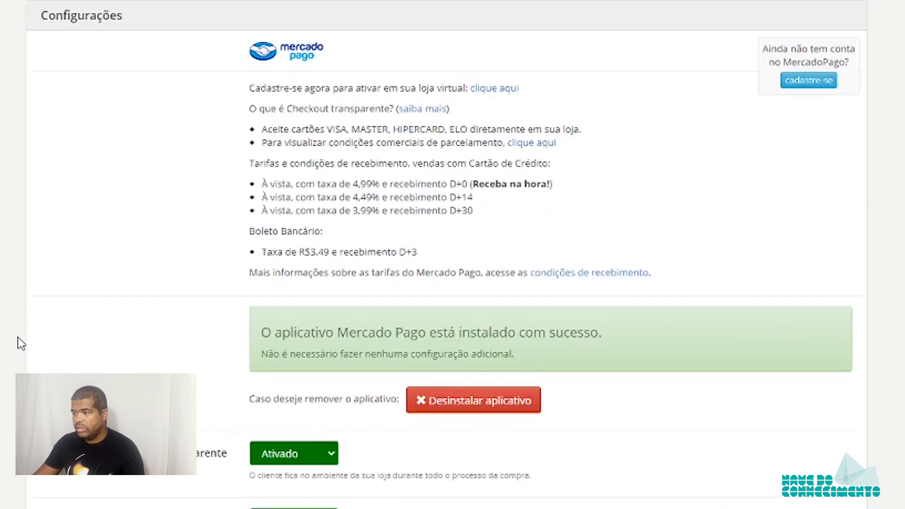
{"action": "scroll", "coordinate": [21, 343], "scroll_direction": "down", "scroll_amount": 20}
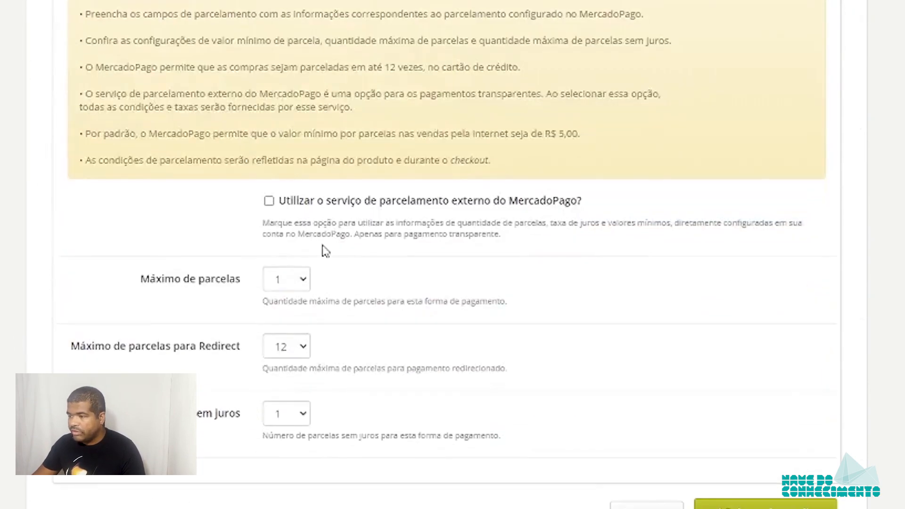
{"action": "left_click", "coordinate": [281, 205]}
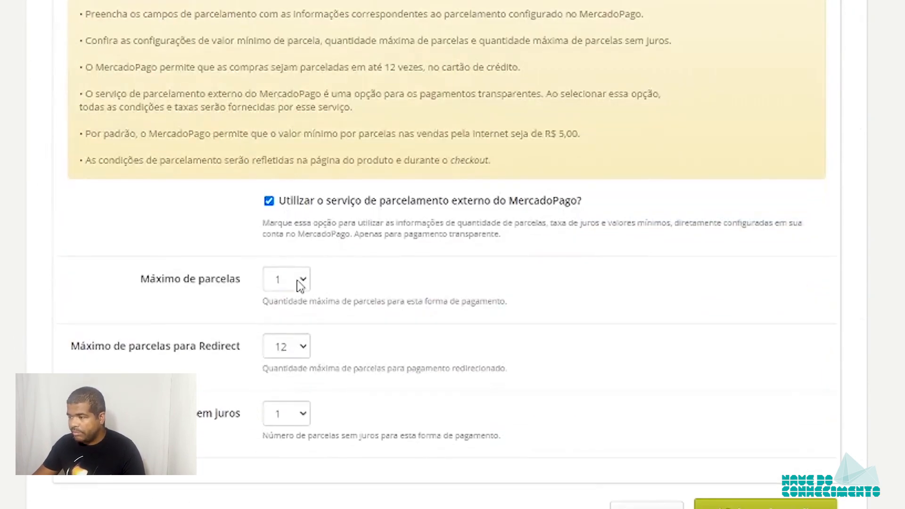
- Set Máximo de parcelas to 8 and Máximo de parcelas para Redirect to 6
{"action": "left_click", "coordinate": [283, 285]}
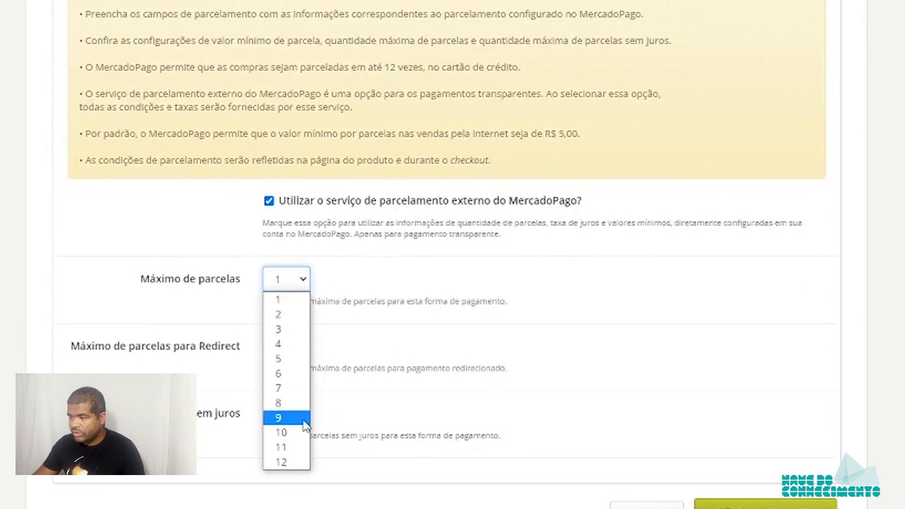
{"action": "left_click", "coordinate": [283, 403]}
{"action": "left_click", "coordinate": [288, 351]}
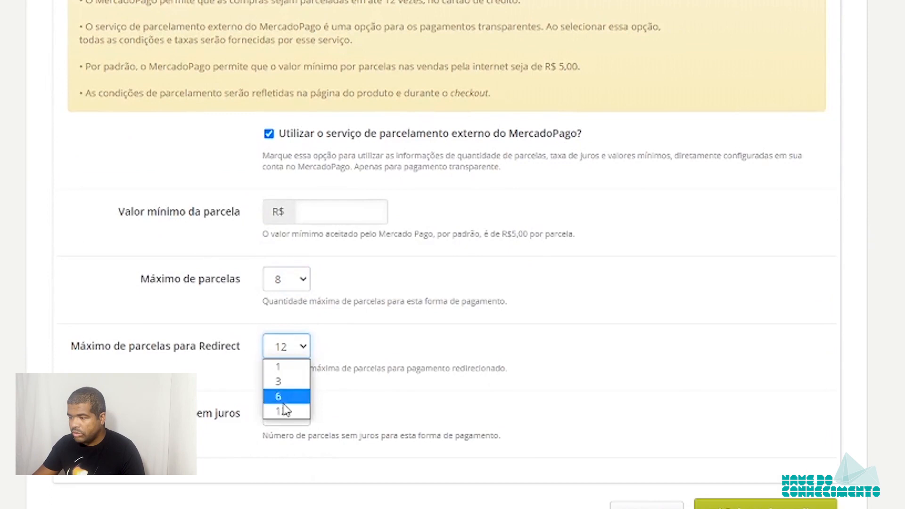
{"action": "left_click", "coordinate": [301, 394]}
- Set Valor mínimo da parcela to R$ 30,00 and the number of interest-free instalments to 3
{"action": "left_click", "coordinate": [313, 216]}
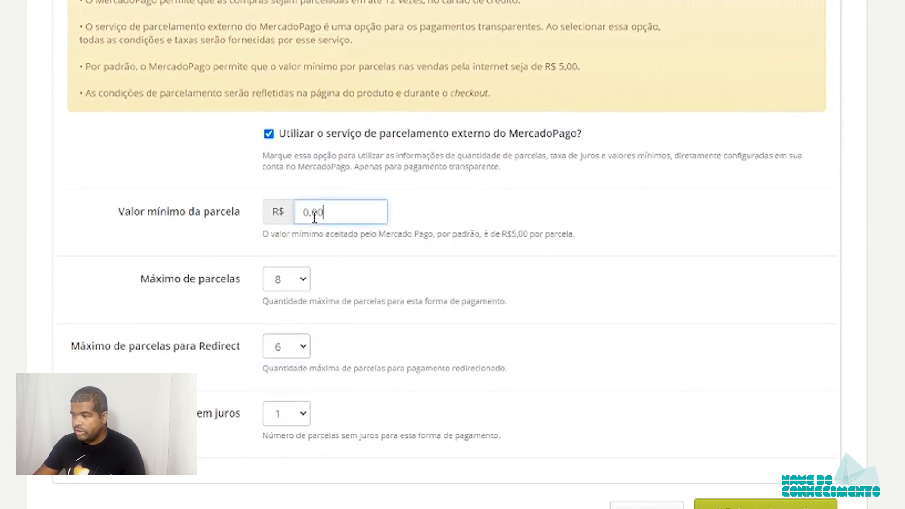
{"action": "type", "text": "3000"}
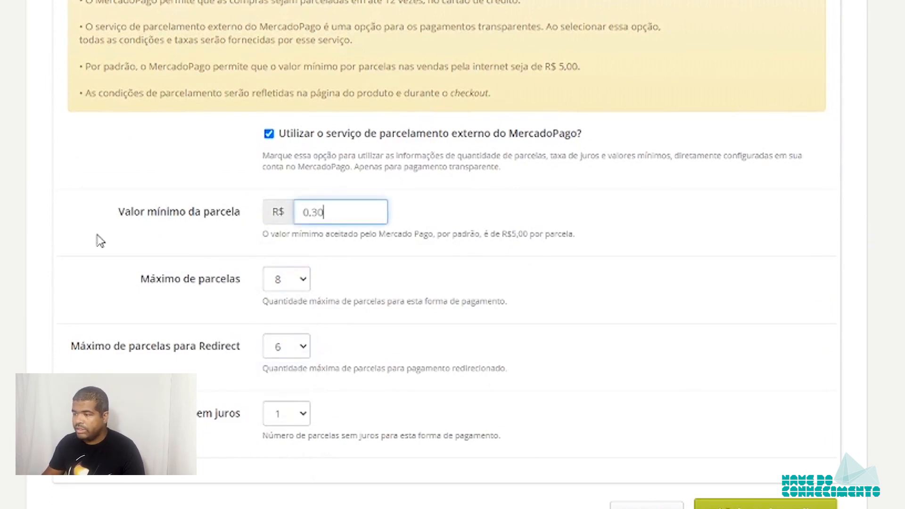
{"action": "left_click", "coordinate": [293, 415]}
{"action": "left_click", "coordinate": [294, 464]}
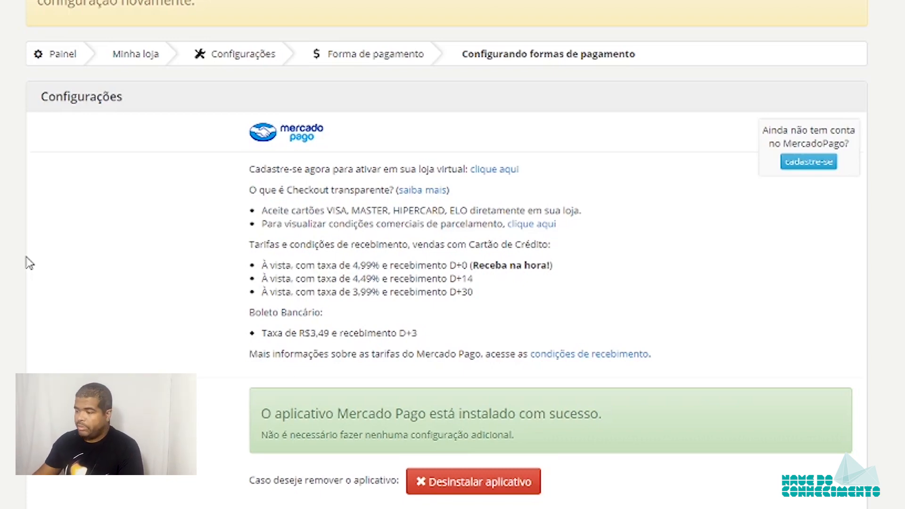
- Enable MercadoPago's external instalment service again, set Máximo de parcelas to 9 and fill in Valor mínimo da parcela
{"action": "scroll", "coordinate": [29, 263], "scroll_direction": "down", "scroll_amount": 15}
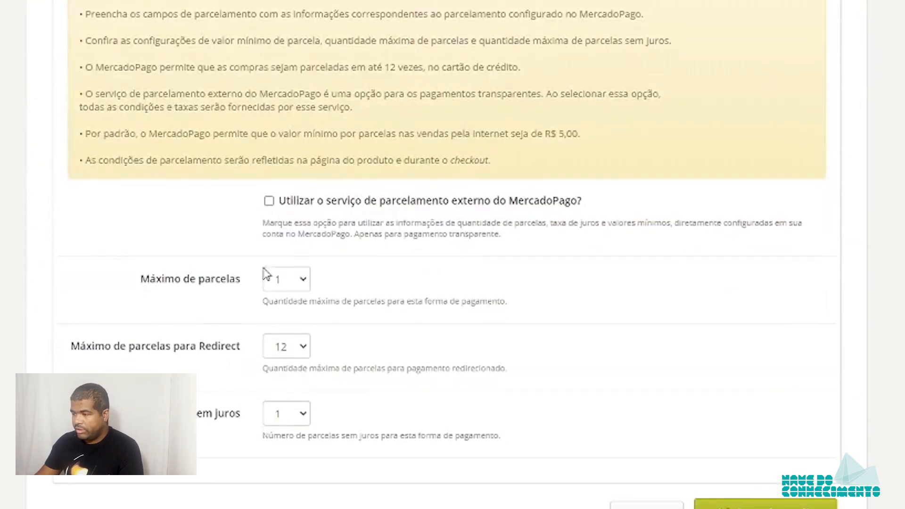
{"action": "left_click", "coordinate": [268, 201]}
{"action": "left_click", "coordinate": [292, 280]}
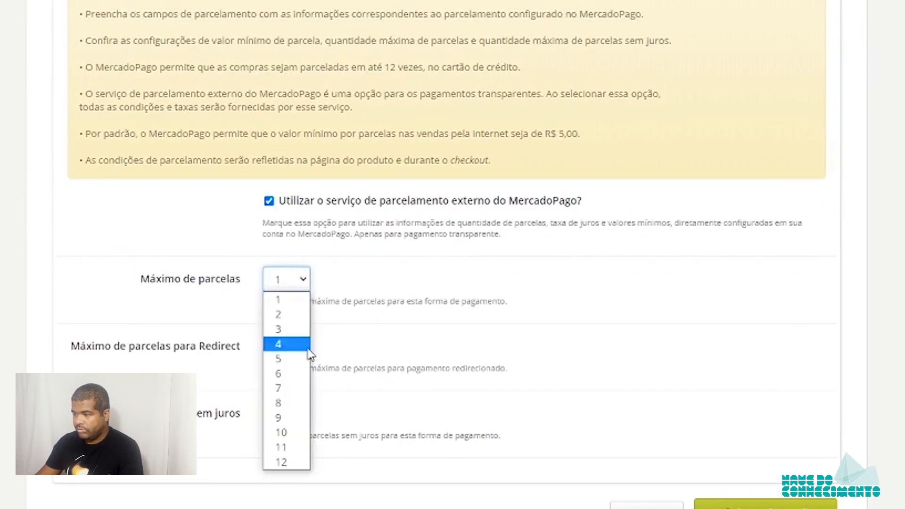
{"action": "left_click", "coordinate": [288, 328]}
{"action": "left_click", "coordinate": [287, 415]}
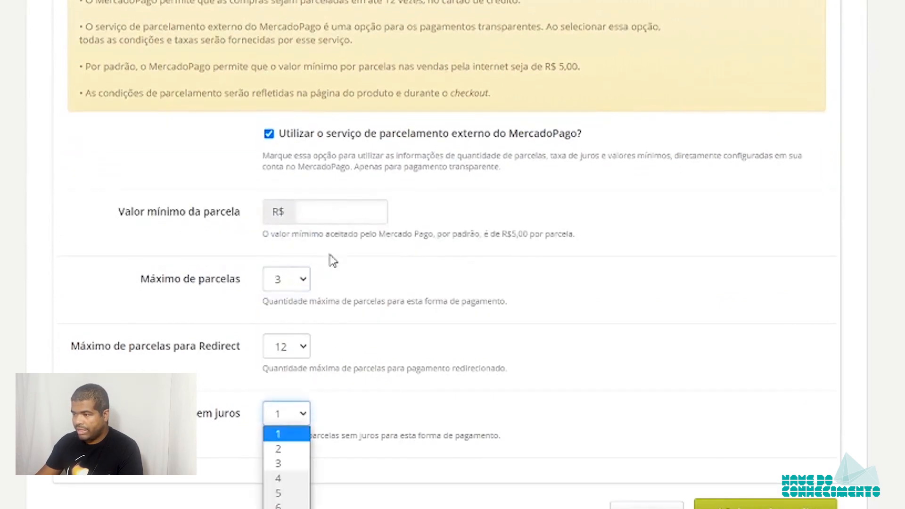
{"action": "left_click", "coordinate": [232, 415]}
{"action": "left_click", "coordinate": [304, 282]}
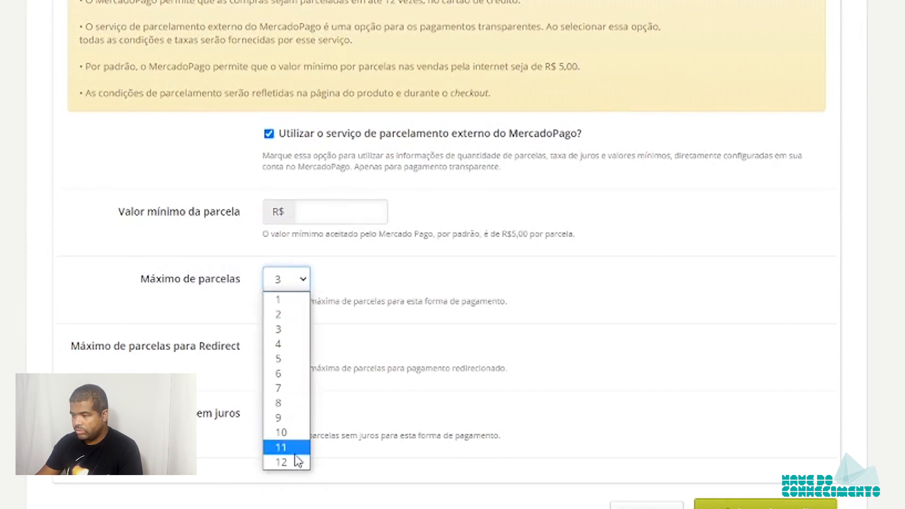
{"action": "left_click", "coordinate": [288, 418]}
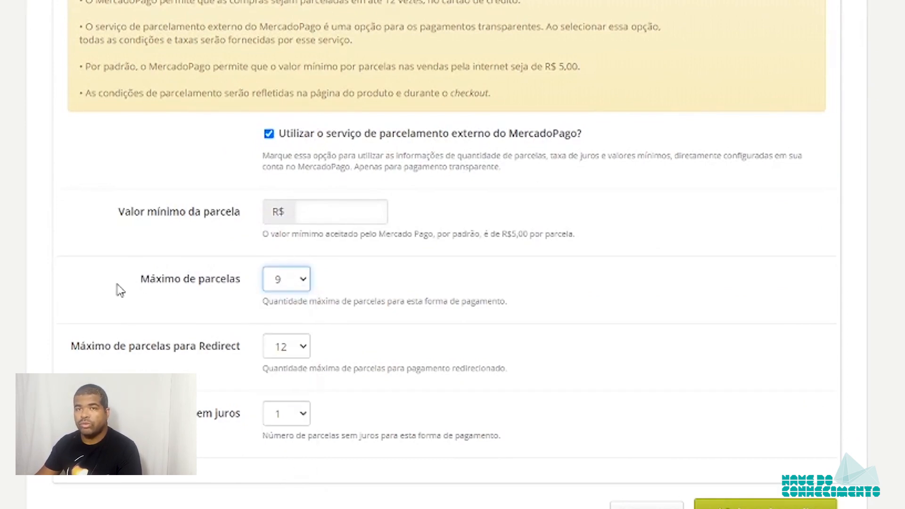
{"action": "left_click", "coordinate": [325, 218]}
{"action": "type", "text": "0,00"}
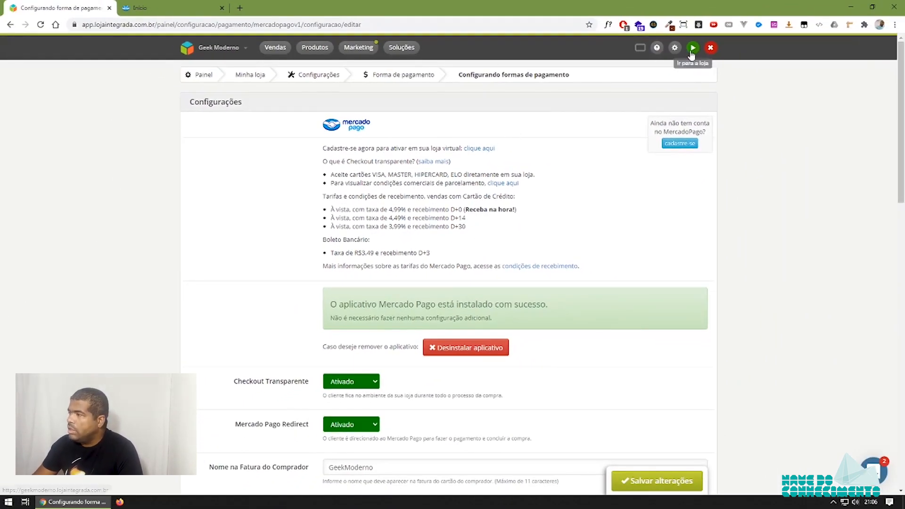
- Try to define Mercado Pago as the store's default payment method in the Formas de pagamento list
{"action": "left_click", "coordinate": [678, 51]}
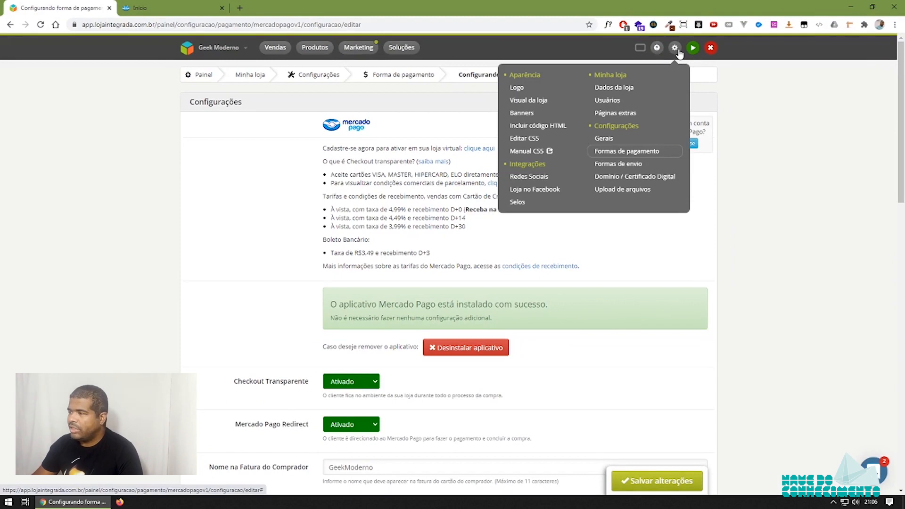
{"action": "left_click", "coordinate": [397, 76]}
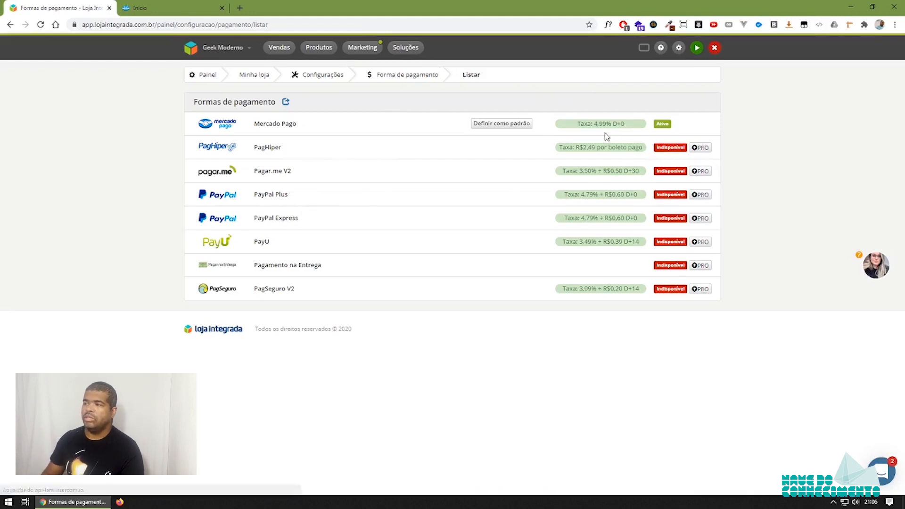
{"action": "left_click", "coordinate": [485, 126]}
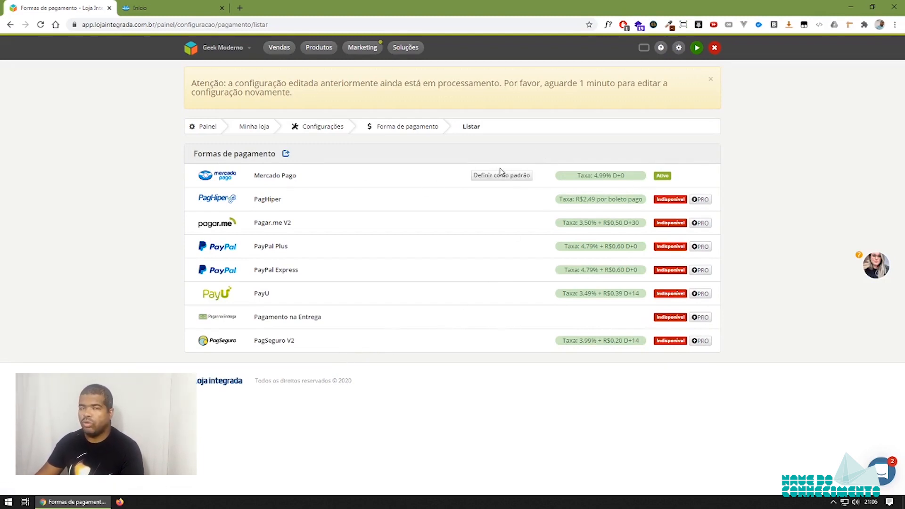
- Open the Retirar pessoalmente method in the store's Formas de envio and set Ativado to Sim
{"action": "left_click", "coordinate": [679, 47]}
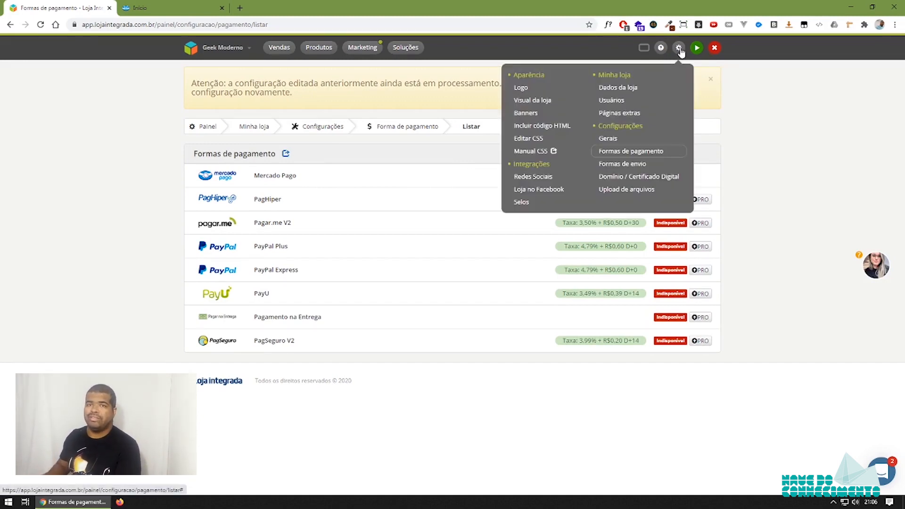
{"action": "left_click", "coordinate": [635, 169]}
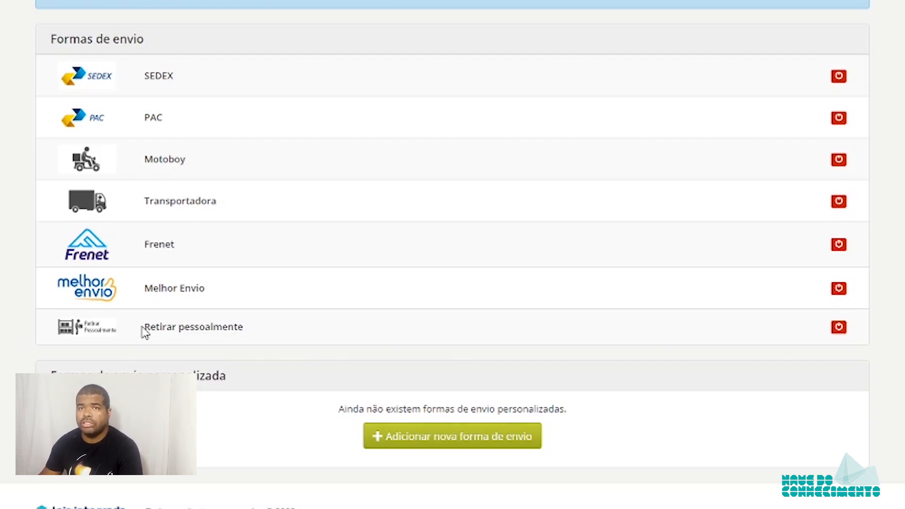
{"action": "left_click", "coordinate": [196, 329]}
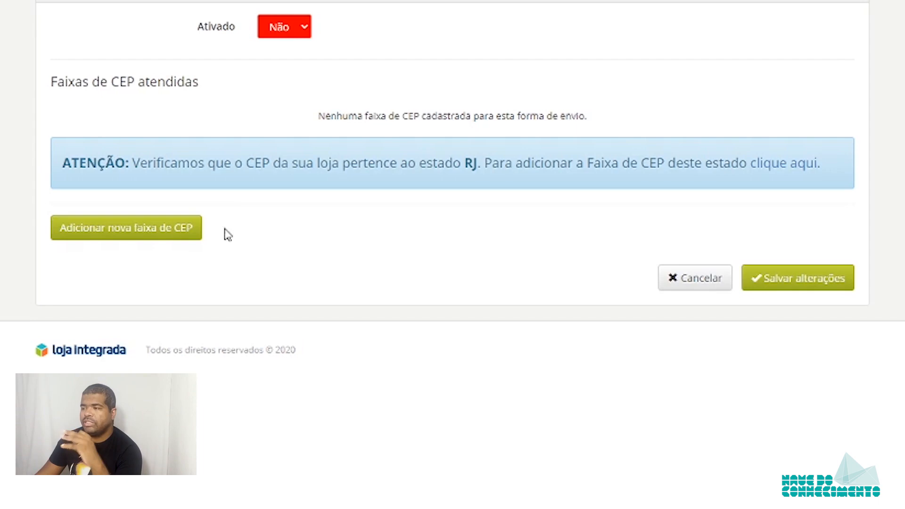
{"action": "left_click", "coordinate": [287, 29]}
{"action": "left_click", "coordinate": [279, 46]}
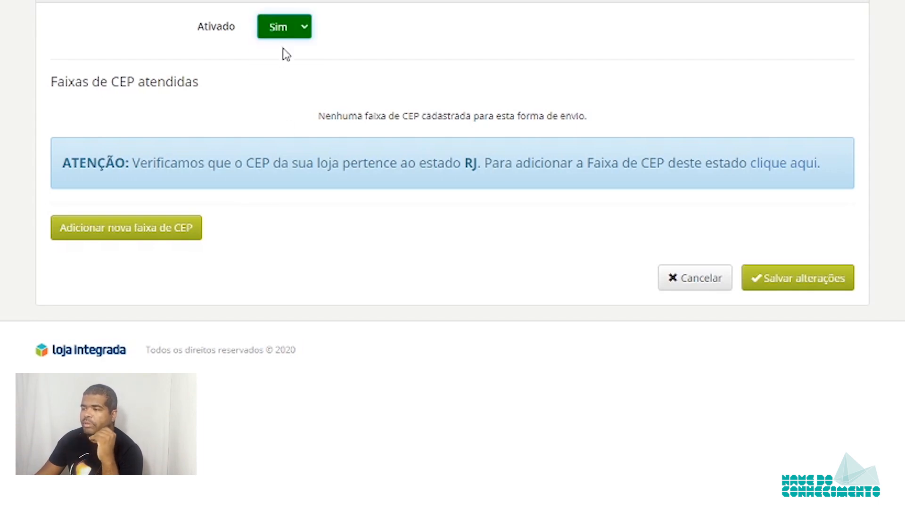
- Start a new CEP range for Retirar pessoalmente with Região atendida set to "Zona Oeste - Rio de Janeiro"
{"action": "left_click", "coordinate": [130, 235]}
{"action": "scroll", "coordinate": [198, 344], "scroll_direction": "down", "scroll_amount": 2}
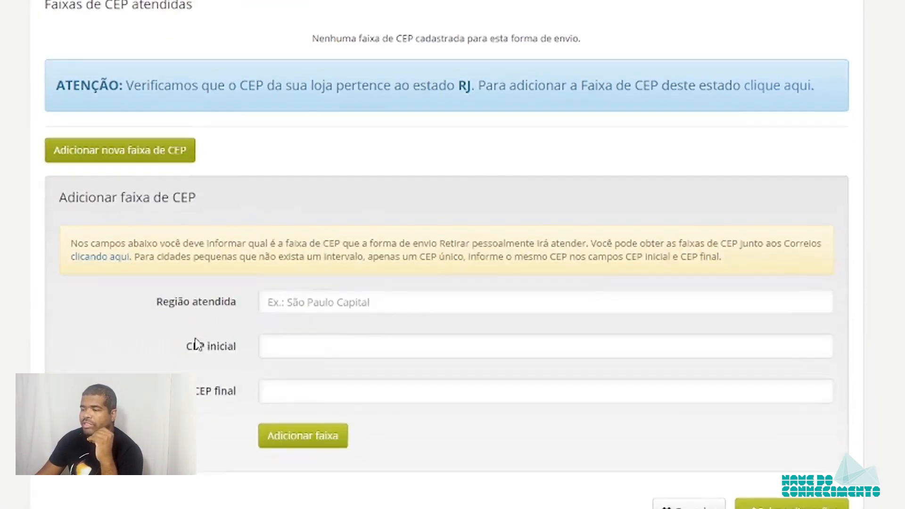
{"action": "left_click", "coordinate": [339, 288]}
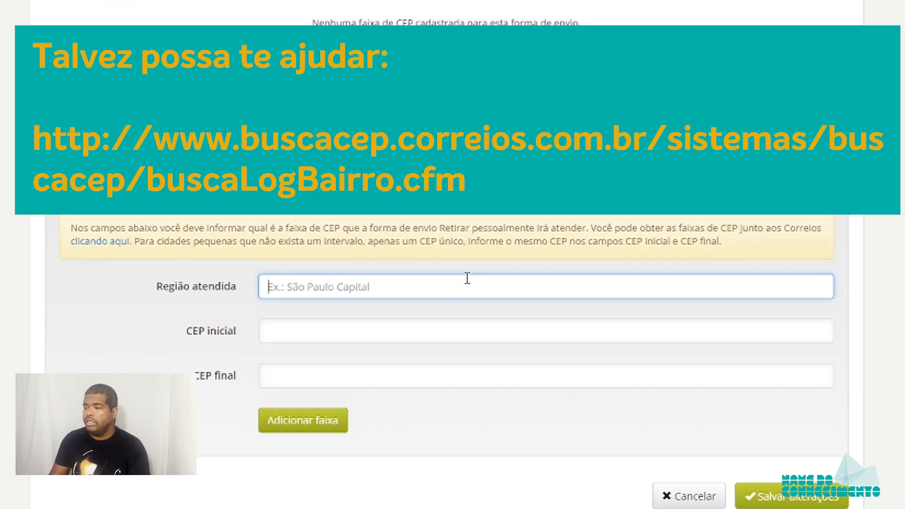
{"action": "type", "text": "Zo"}
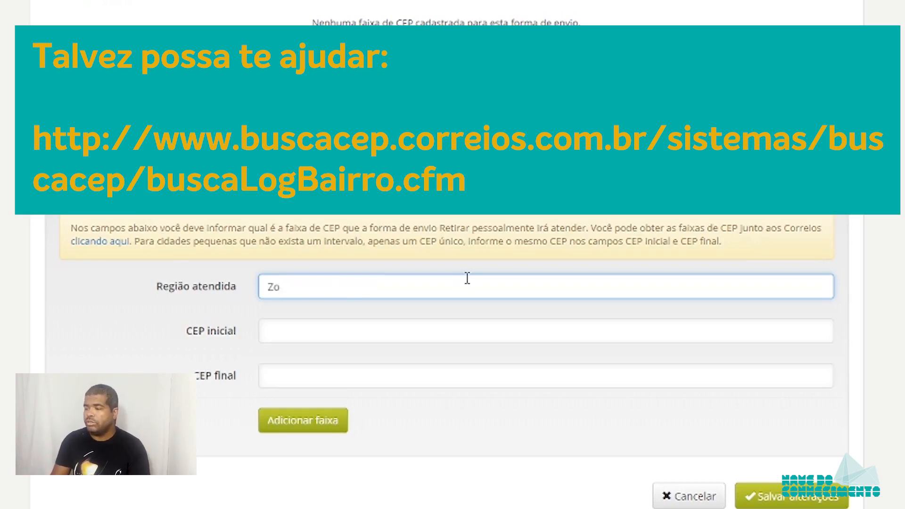
{"action": "type", "text": "na Oeste Rio"}
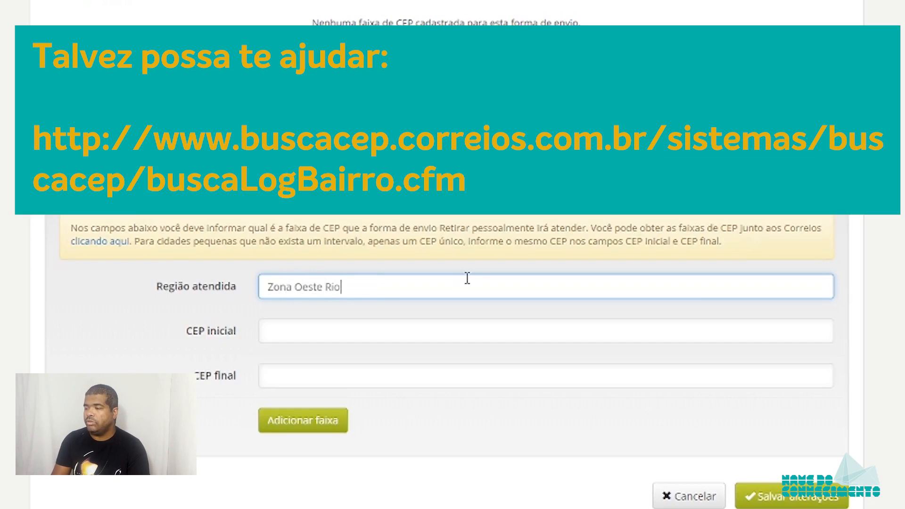
{"action": "type", "text": " de Janeiro"}
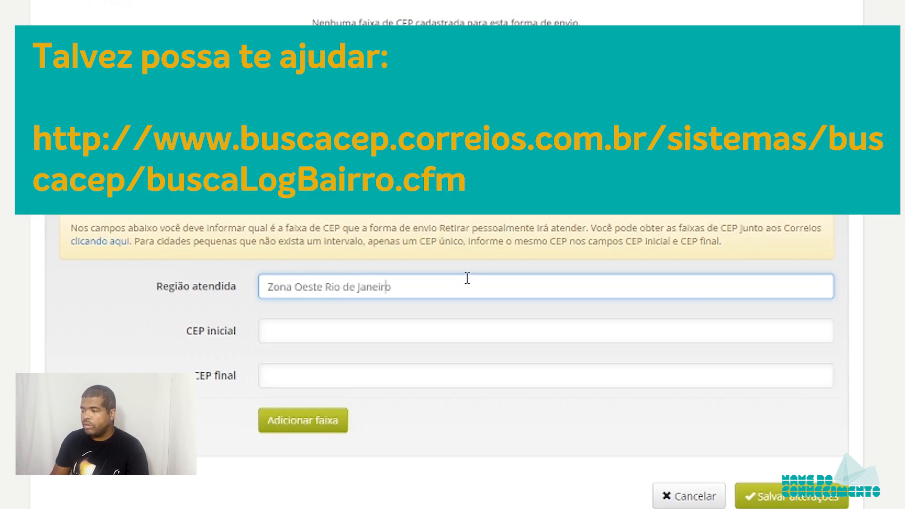
{"action": "key", "text": "ctrl+Left"}
{"action": "key", "text": "ctrl+Left"}
{"action": "key", "text": "ctrl+Left"}
{"action": "type", "text": "-"}
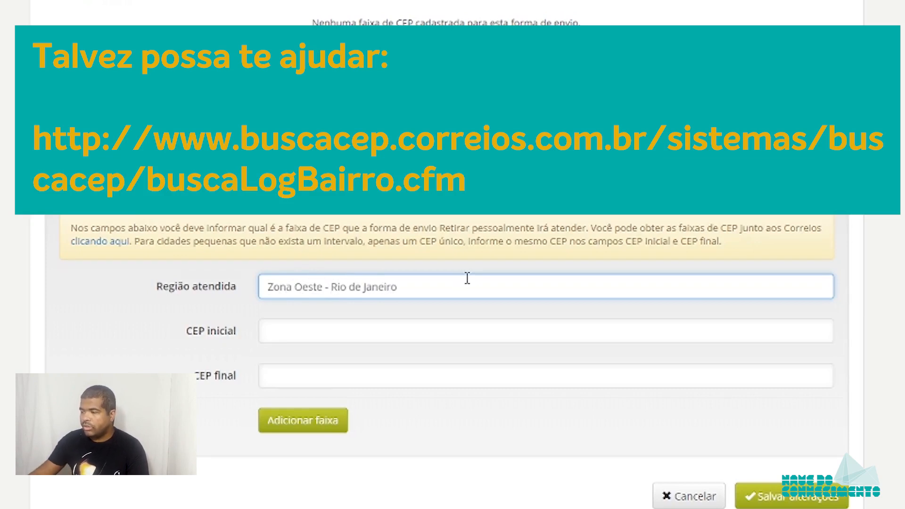
- Set CEP inicial to 21842-000 and CEP final to 21842-999, and add the range to the pickup method
{"action": "left_click", "coordinate": [351, 330]}
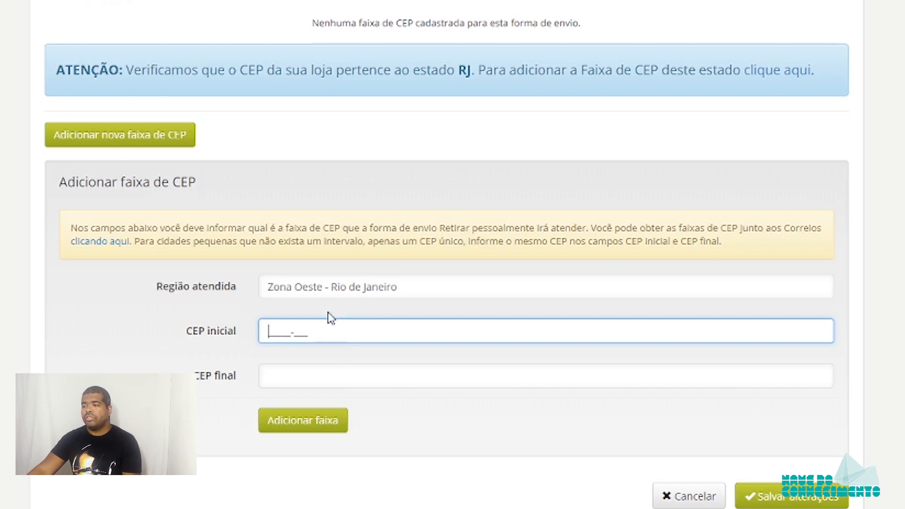
{"action": "left_click_drag", "start_coordinate": [321, 288], "coordinate": [145, 283]}
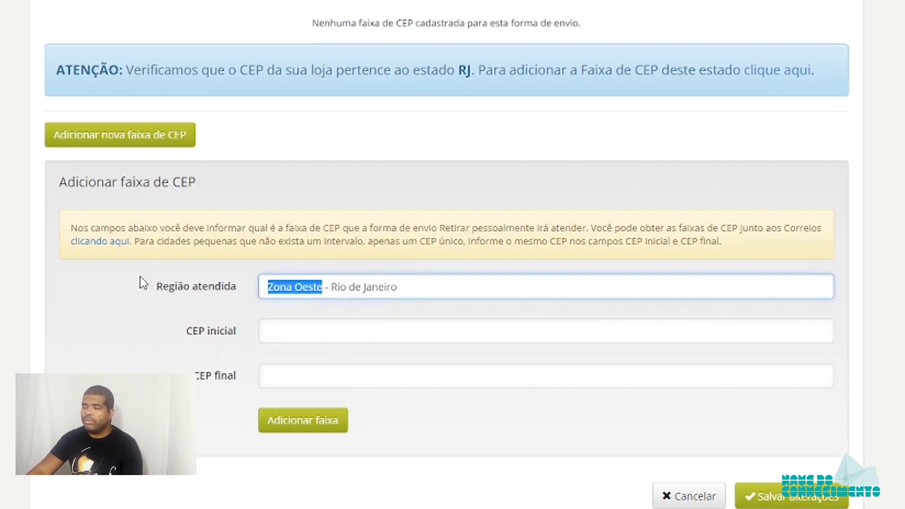
{"action": "left_click", "coordinate": [349, 336]}
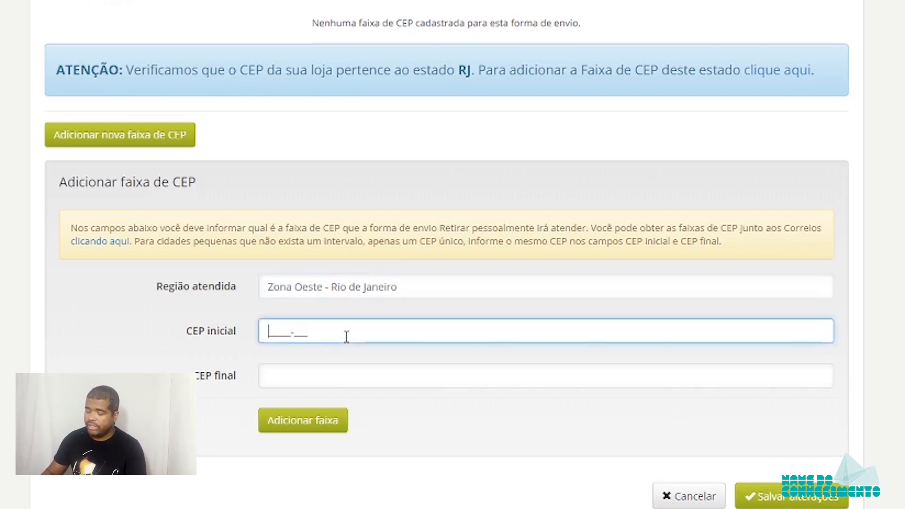
{"action": "type", "text": "21842-000"}
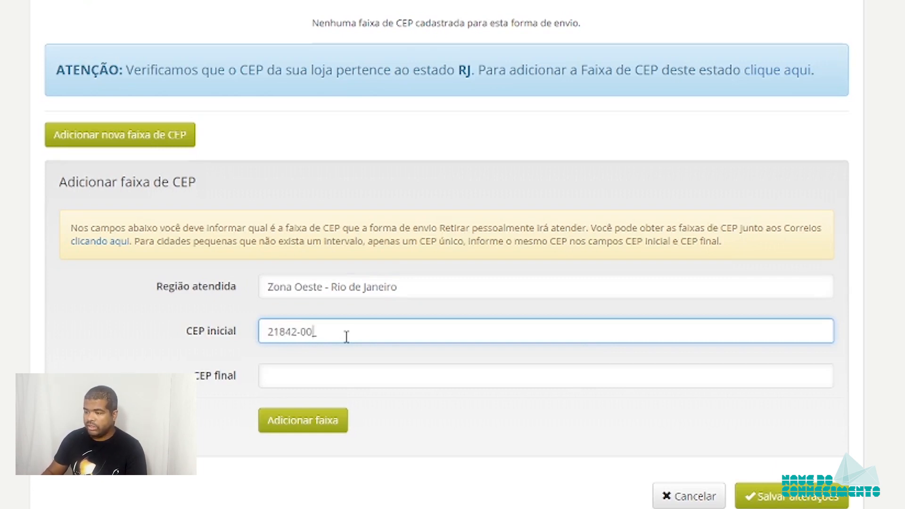
{"action": "key", "text": "Tab"}
{"action": "type", "text": "2184"}
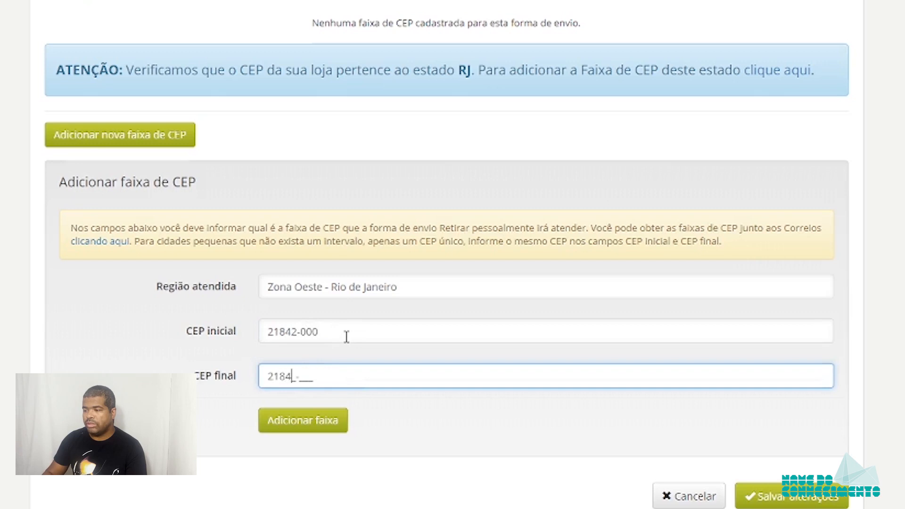
{"action": "type", "text": "2-999"}
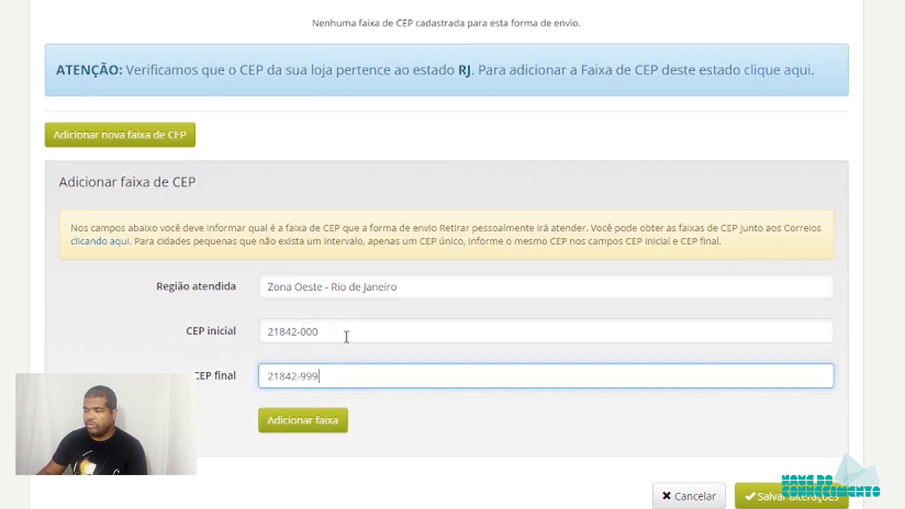
{"action": "left_click", "coordinate": [244, 431]}
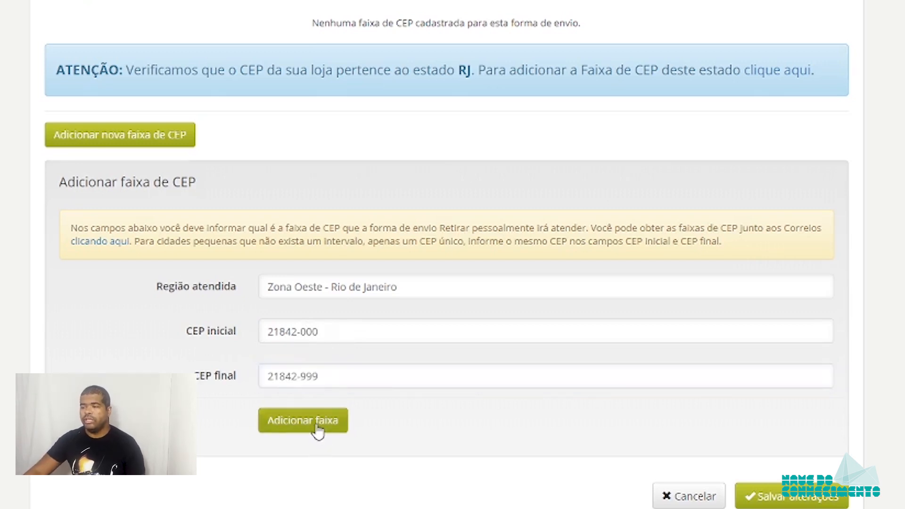
{"action": "left_click", "coordinate": [317, 431]}
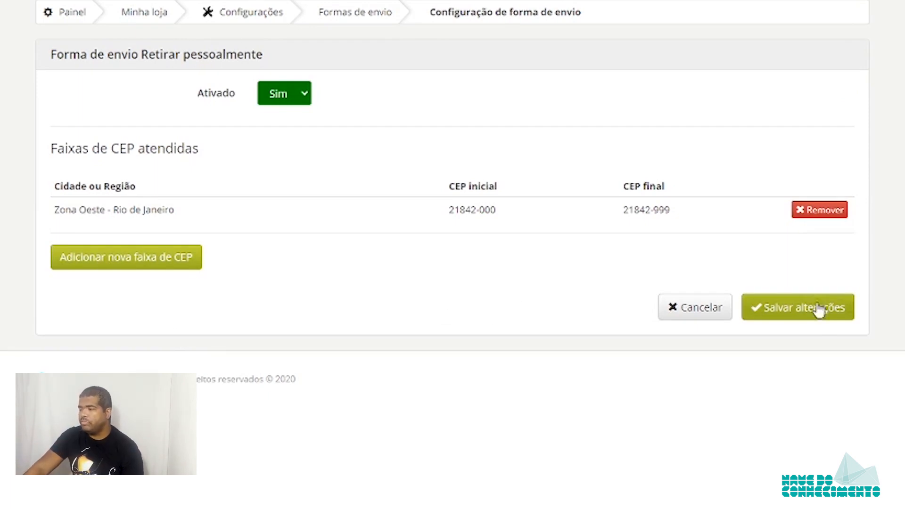
- Open the Frenet shipping method from Formas de envio and open its account registration link separately
{"action": "scroll", "coordinate": [819, 329], "scroll_direction": "down", "scroll_amount": 2}
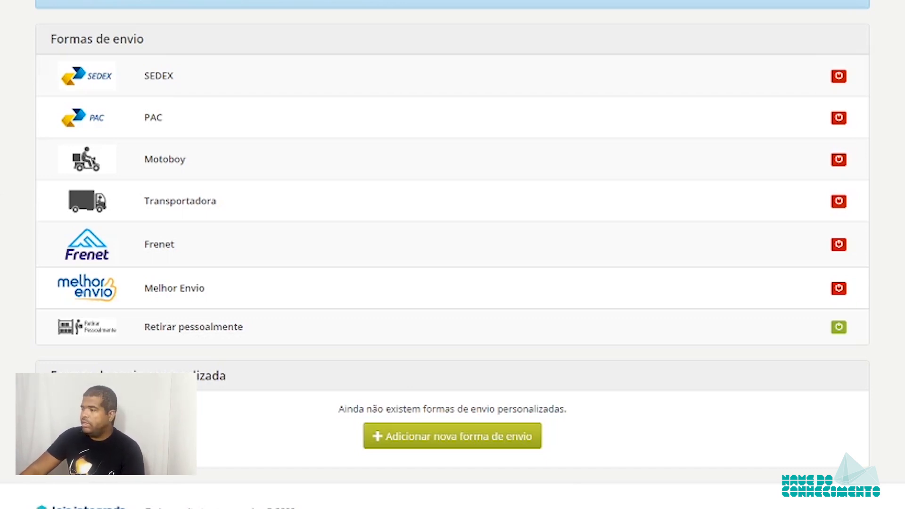
{"action": "left_click", "coordinate": [163, 245]}
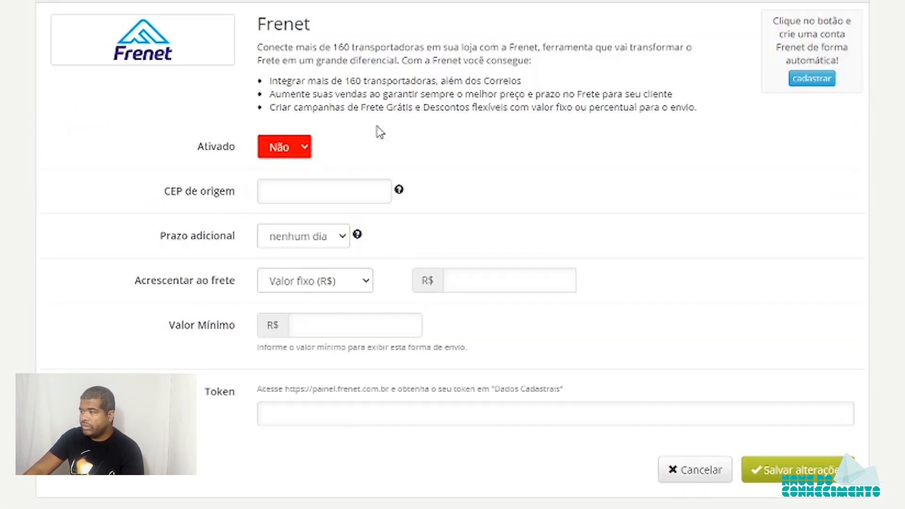
{"action": "right_click", "coordinate": [814, 80]}
{"action": "left_click", "coordinate": [867, 119]}
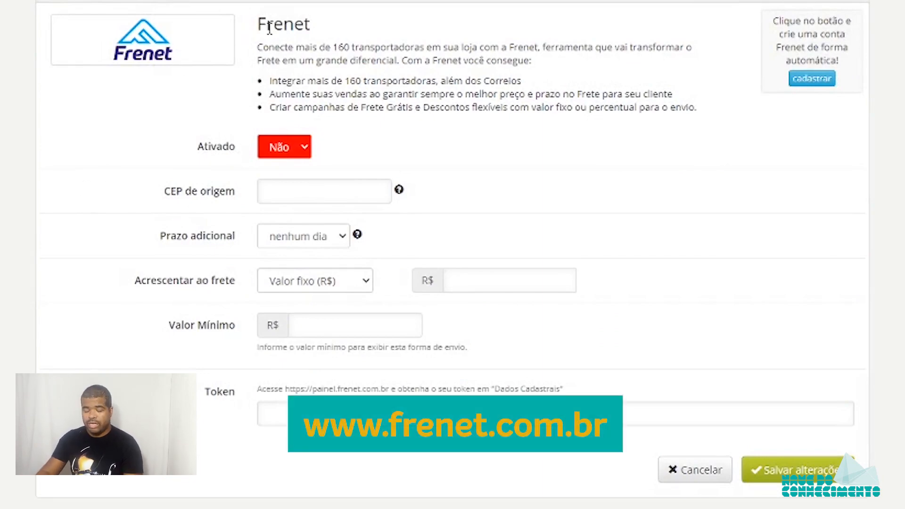
- Open frenet.com.br in a new incognito window and look through its home page down to Planos e Preços
{"action": "key", "text": "ctrl+shift+n"}
{"action": "type", "text": "freen"}
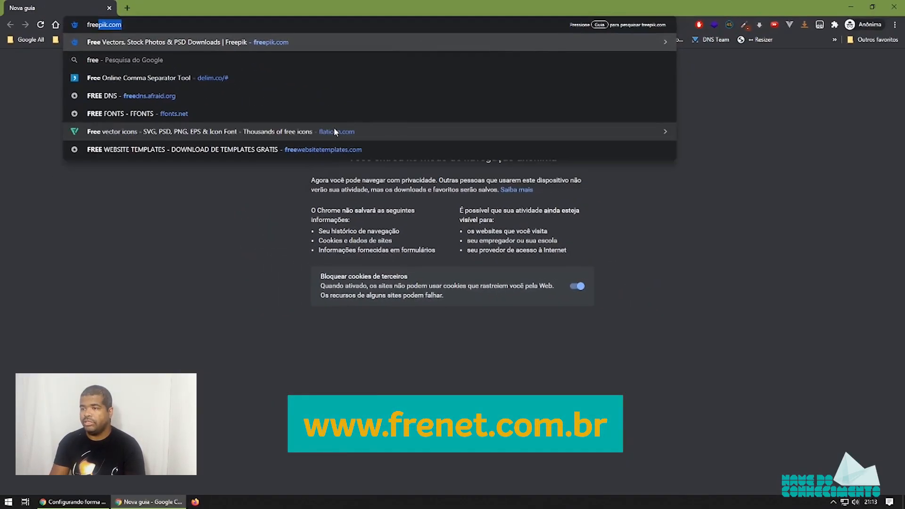
{"action": "key", "text": "BackSpace"}
{"action": "key", "text": "BackSpace"}
{"action": "type", "text": "net.com.br"}
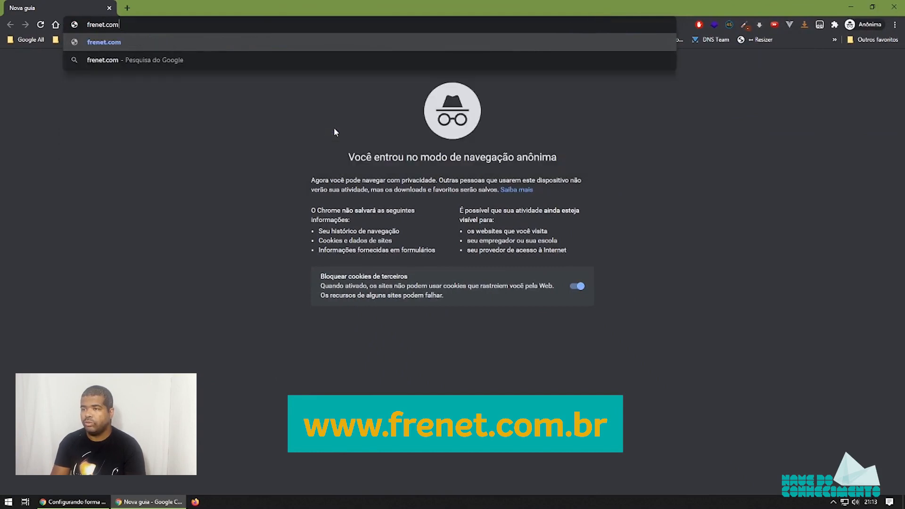
{"action": "key", "text": "Return"}
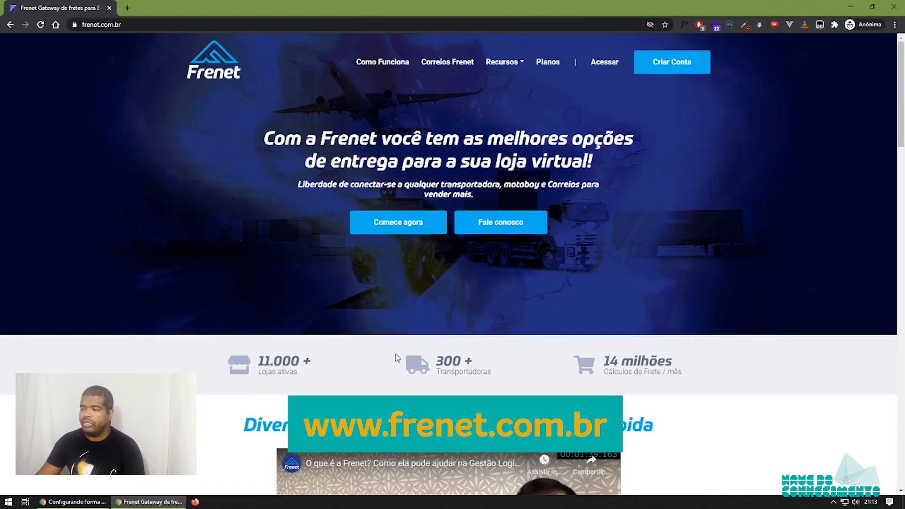
{"action": "scroll", "coordinate": [183, 300], "scroll_direction": "down", "scroll_amount": 4}
{"action": "scroll", "coordinate": [166, 287], "scroll_direction": "down", "scroll_amount": 2}
{"action": "scroll", "coordinate": [166, 288], "scroll_direction": "down", "scroll_amount": 6}
{"action": "scroll", "coordinate": [166, 288], "scroll_direction": "down", "scroll_amount": 4}
{"action": "scroll", "coordinate": [166, 288], "scroll_direction": "down", "scroll_amount": 4}
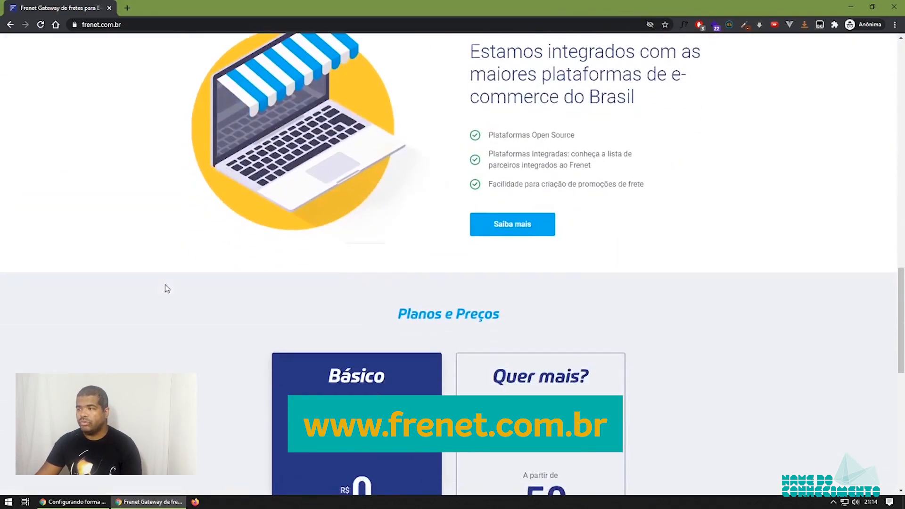
{"action": "scroll", "coordinate": [167, 288], "scroll_direction": "down", "scroll_amount": 5}
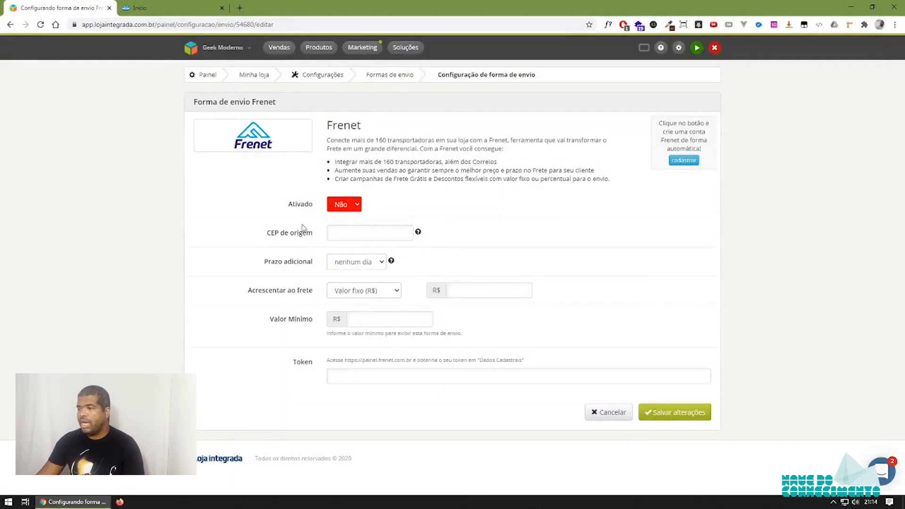
- Search for "melhor envio" in a new incognito window, review the melhorenvio.com.br home page and close it
{"action": "key", "text": "ctrl+shift+n"}
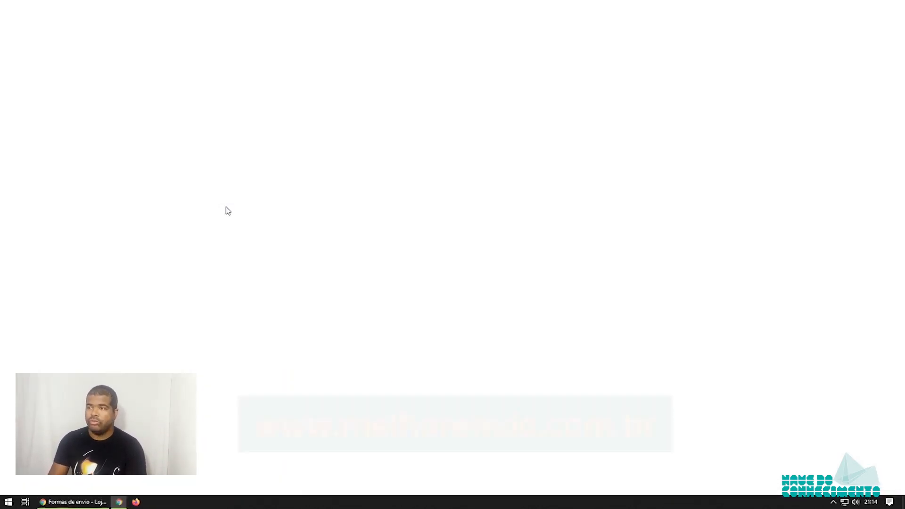
{"action": "type", "text": "melhor envio"}
{"action": "key", "text": "Return"}
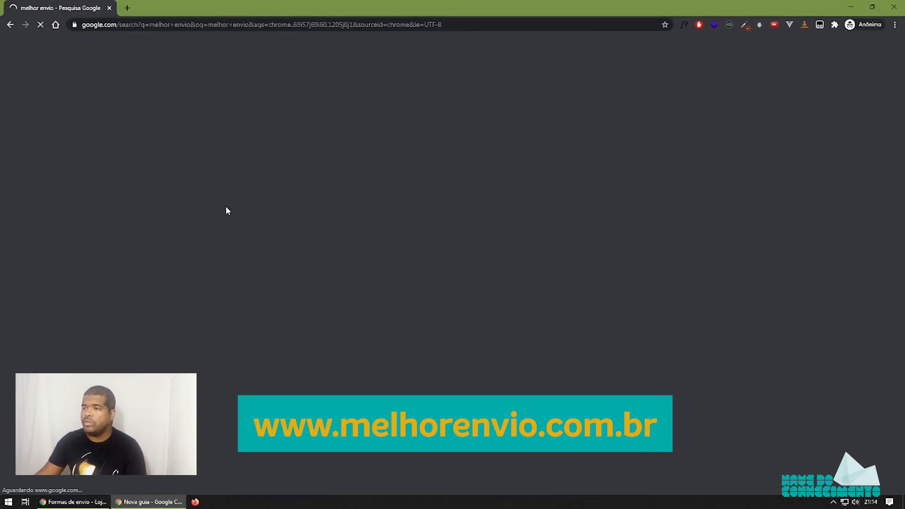
{"action": "scroll", "coordinate": [134, 193], "scroll_direction": "down", "scroll_amount": 2}
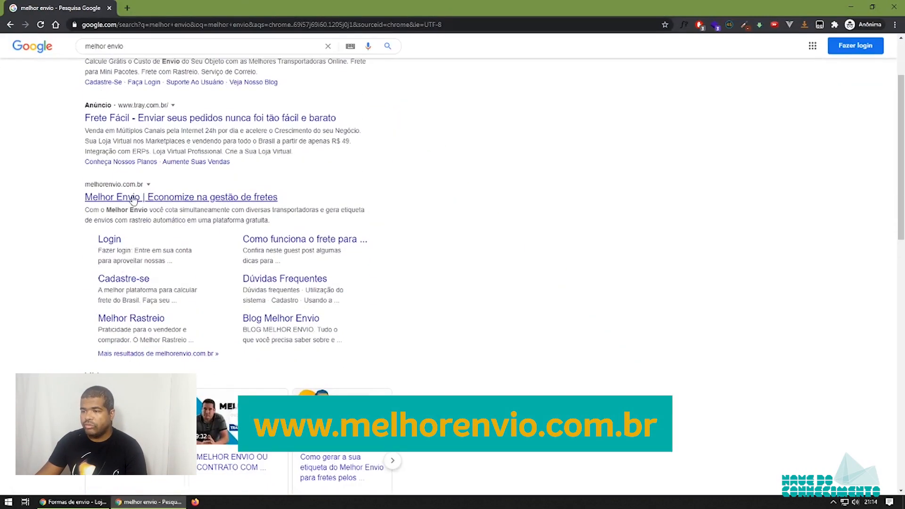
{"action": "left_click", "coordinate": [130, 198]}
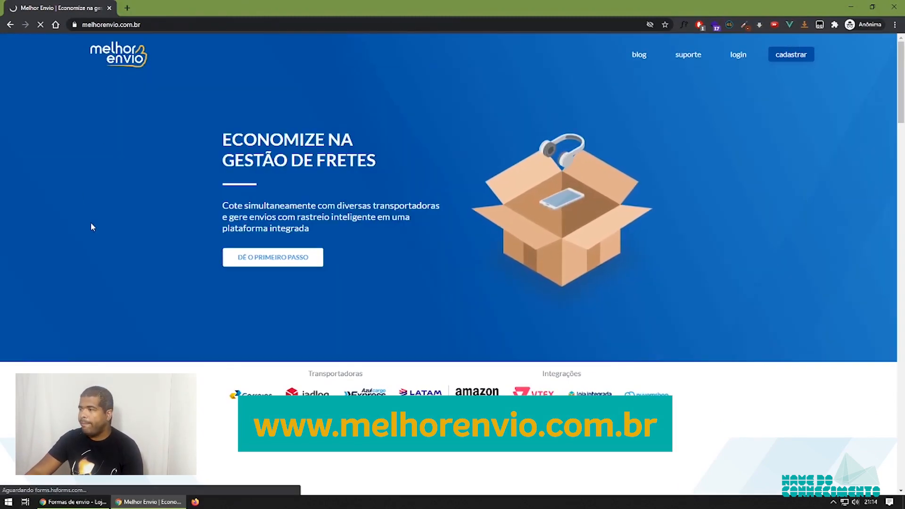
{"action": "scroll", "coordinate": [92, 227], "scroll_direction": "down", "scroll_amount": 7}
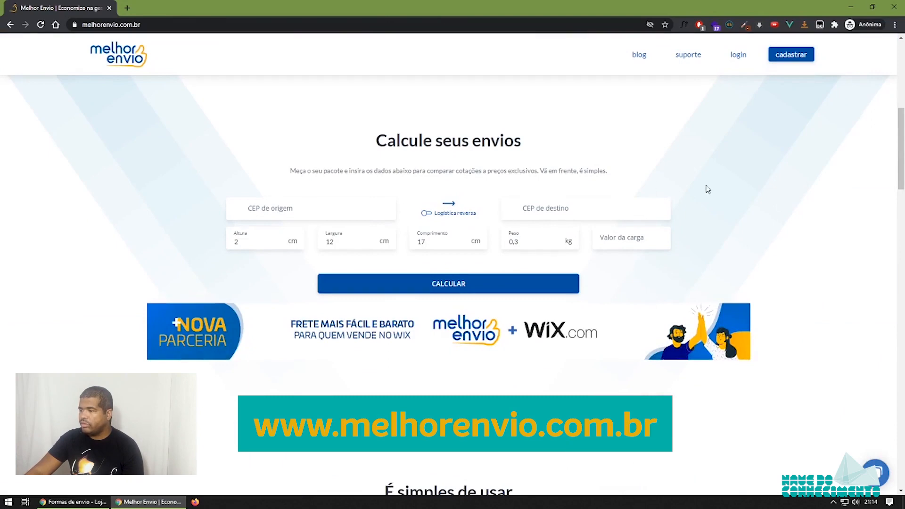
{"action": "scroll", "coordinate": [521, 327], "scroll_direction": "down", "scroll_amount": 6}
{"action": "scroll", "coordinate": [184, 209], "scroll_direction": "up", "scroll_amount": 3}
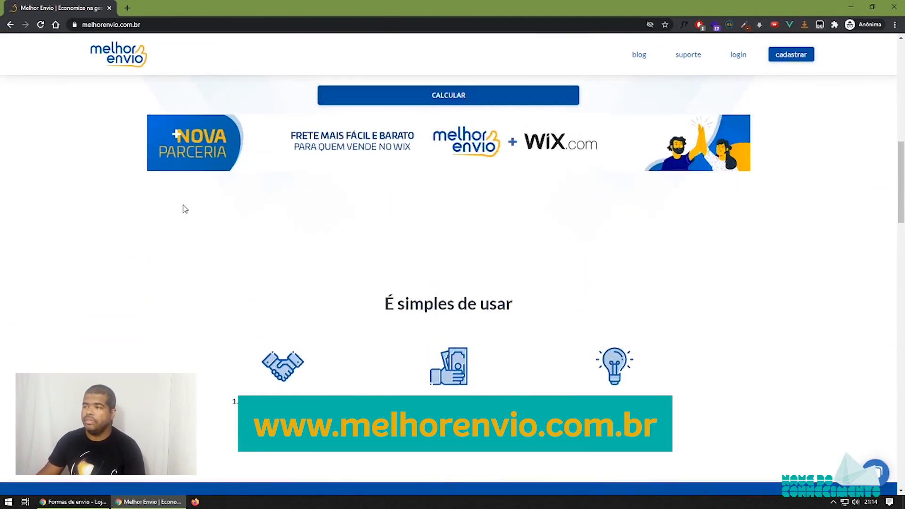
{"action": "scroll", "coordinate": [185, 209], "scroll_direction": "up", "scroll_amount": 10}
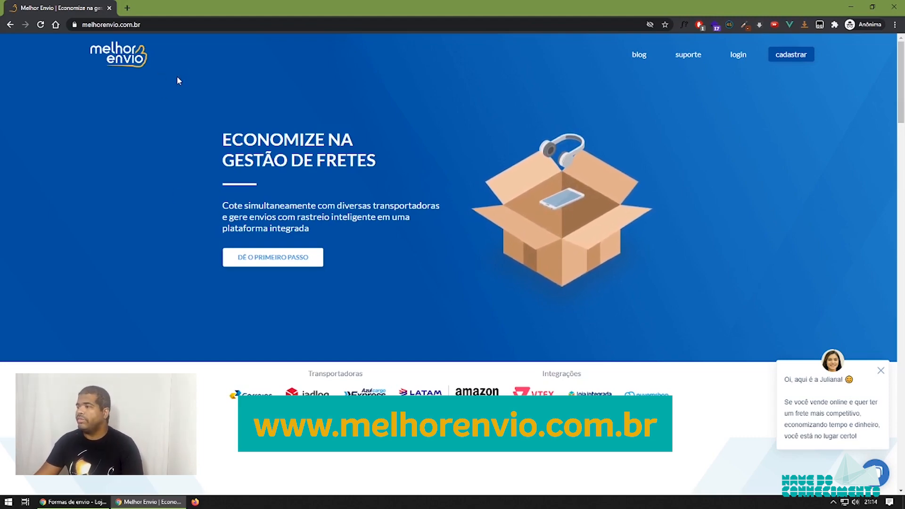
{"action": "key", "text": "ctrl+w"}
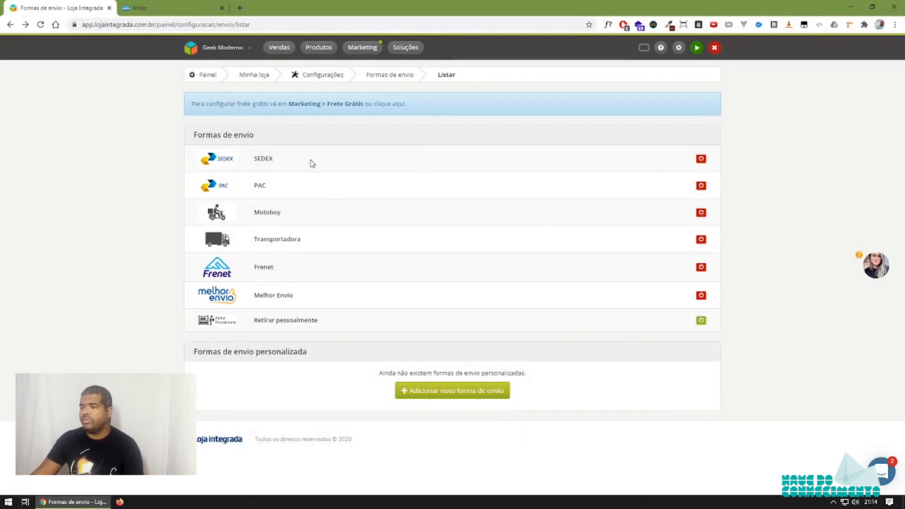
- Open the Motoboy shipping method, check its Limite de peso options and bring up the form for a new CEP range
{"action": "left_click", "coordinate": [270, 211]}
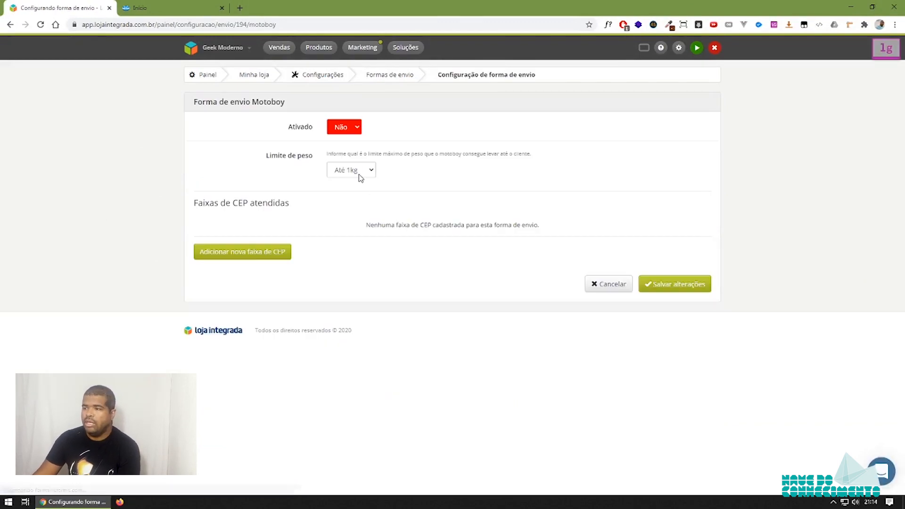
{"action": "left_click", "coordinate": [359, 175]}
{"action": "left_click", "coordinate": [240, 200]}
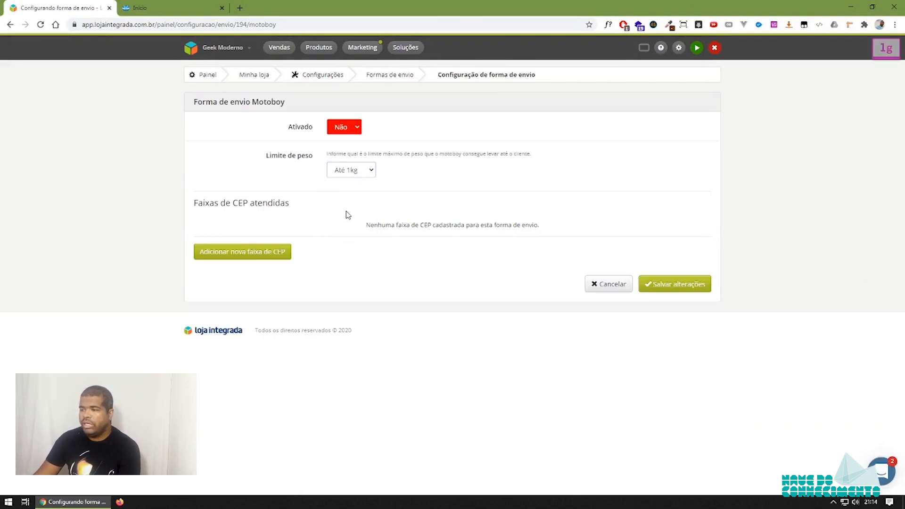
{"action": "left_click", "coordinate": [289, 252]}
{"action": "scroll", "coordinate": [394, 347], "scroll_direction": "down", "scroll_amount": 2}
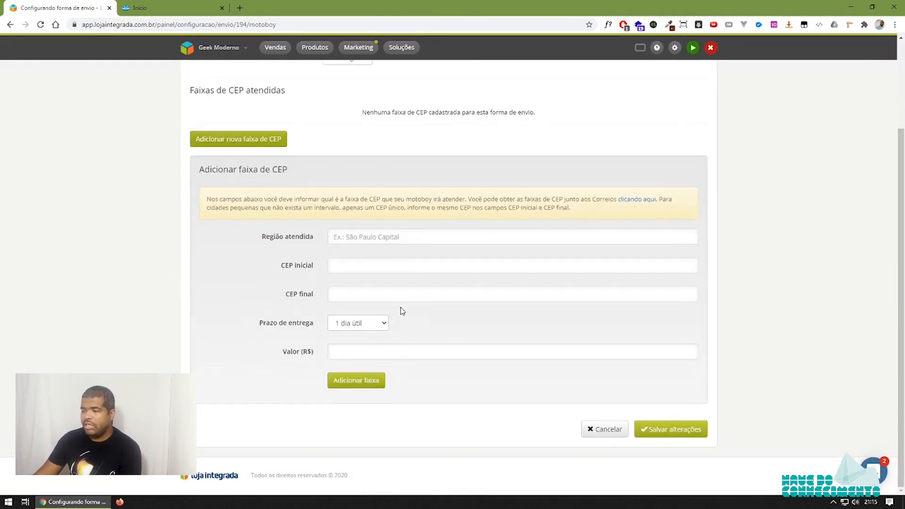
- Examine the Motoboy range's region, CEP, Prazo de entrega and Valor fields, and cancel back to Formas de envio
{"action": "left_click", "coordinate": [353, 235]}
{"action": "left_click", "coordinate": [373, 267]}
{"action": "left_click", "coordinate": [342, 294]}
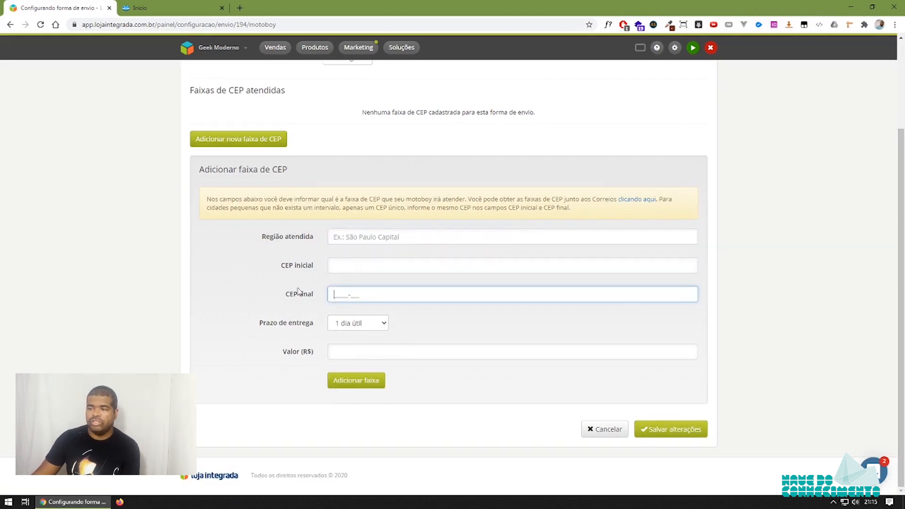
{"action": "left_click", "coordinate": [362, 324]}
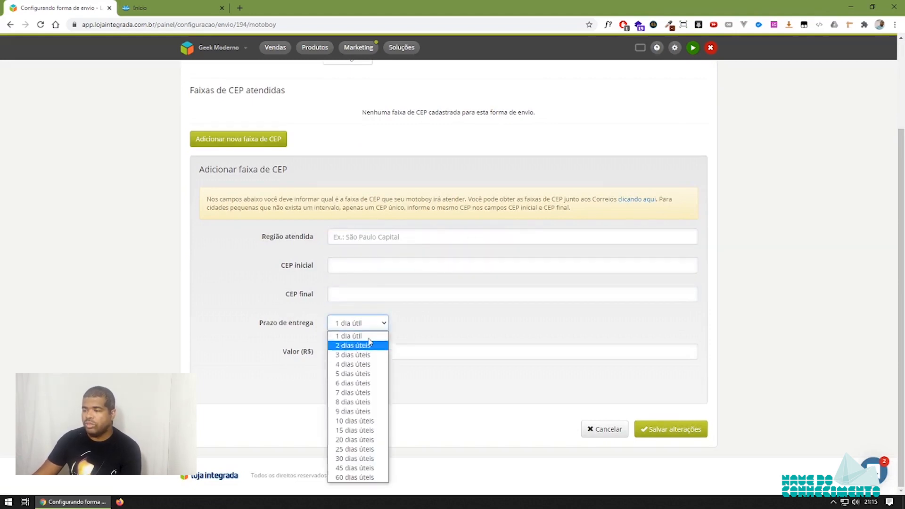
{"action": "left_click", "coordinate": [330, 353]}
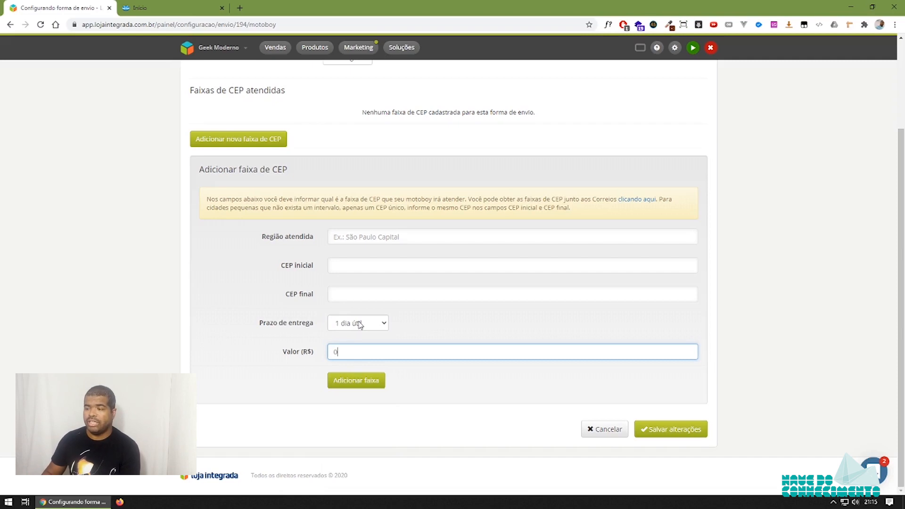
{"action": "left_click", "coordinate": [360, 324]}
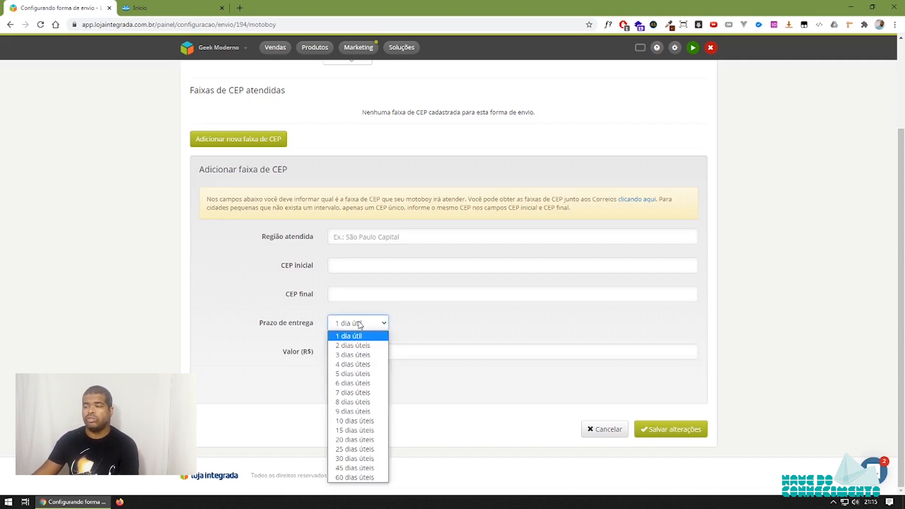
{"action": "left_click", "coordinate": [265, 246]}
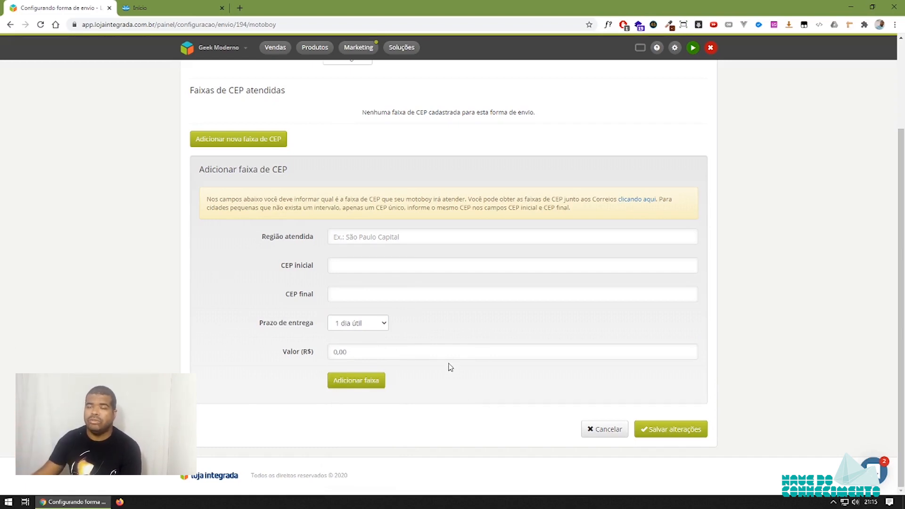
{"action": "left_click", "coordinate": [370, 324]}
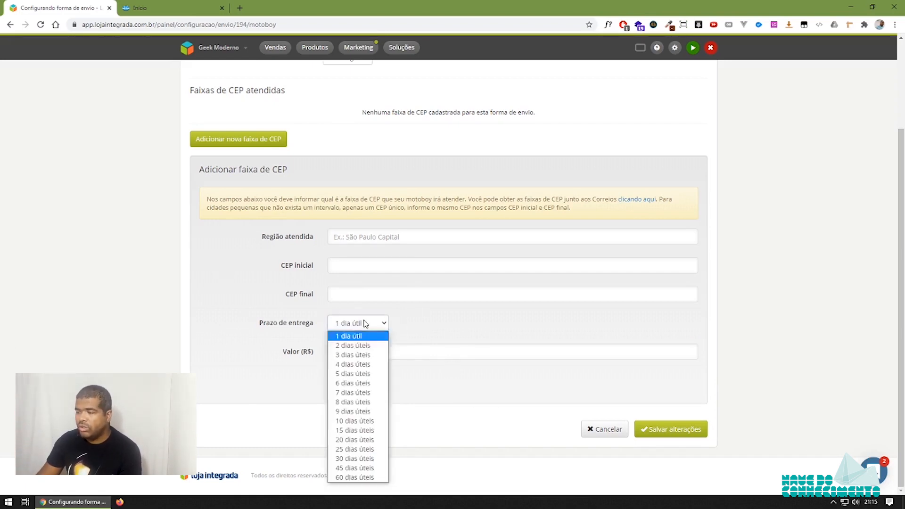
{"action": "left_click", "coordinate": [213, 368]}
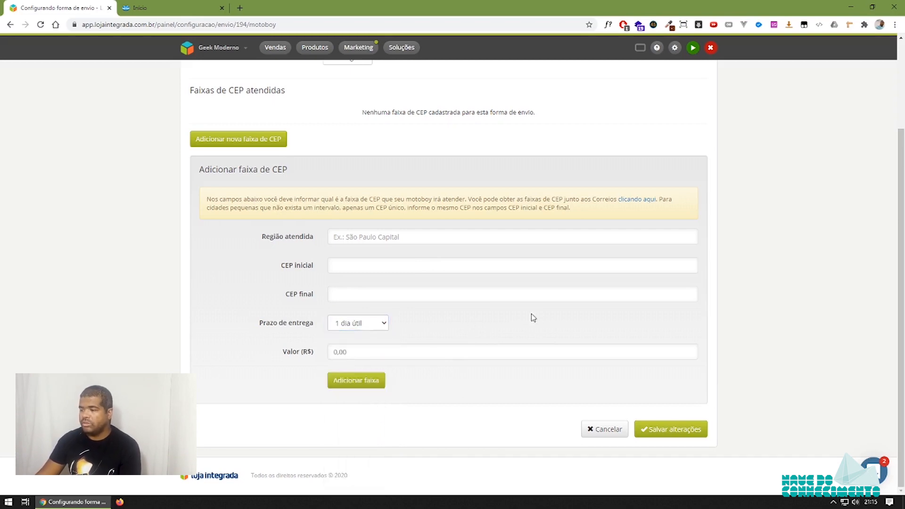
{"action": "left_click", "coordinate": [599, 428]}
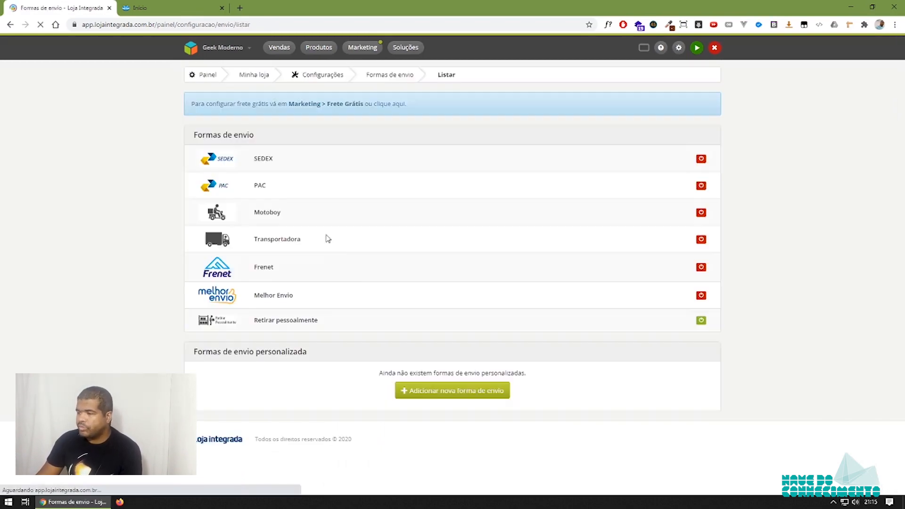
- Review the Transportadora shipping method, return to Formas de envio and close the spare Início page
{"action": "left_click", "coordinate": [277, 239]}
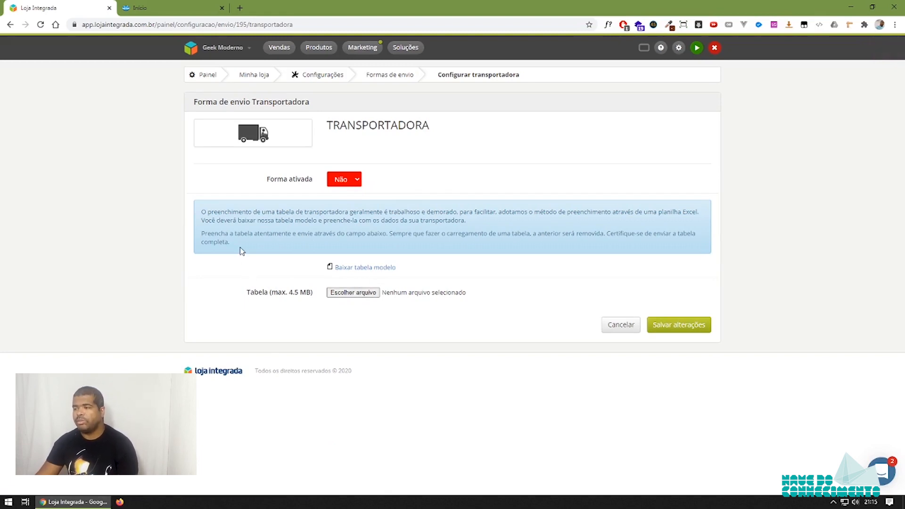
{"action": "key", "text": "alt+Left"}
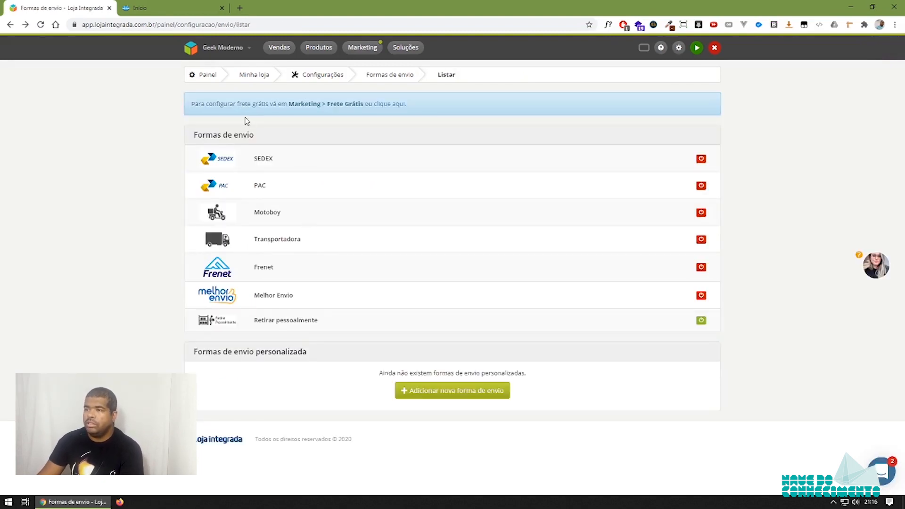
{"action": "left_click", "coordinate": [221, 8]}
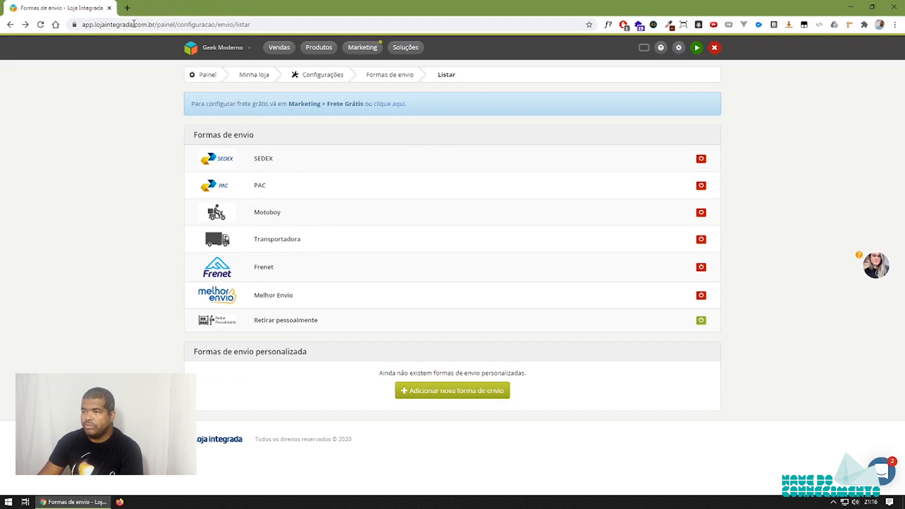
- Open the PAC shipping method and set CEP de origem to 21842550
{"action": "left_click", "coordinate": [262, 188]}
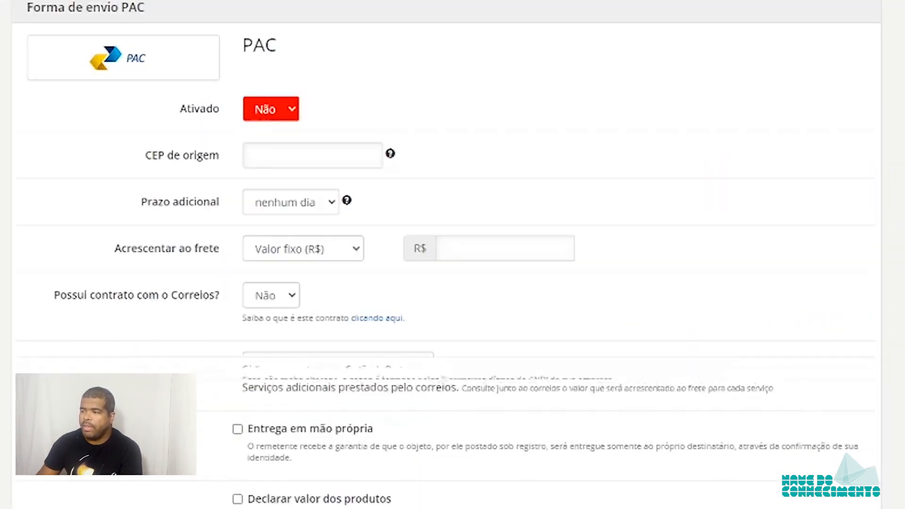
{"action": "left_click", "coordinate": [299, 158]}
{"action": "type", "text": "2184255"}
{"action": "key", "text": "BackSpace"}
{"action": "key", "text": "BackSpace"}
{"action": "type", "text": "550"}
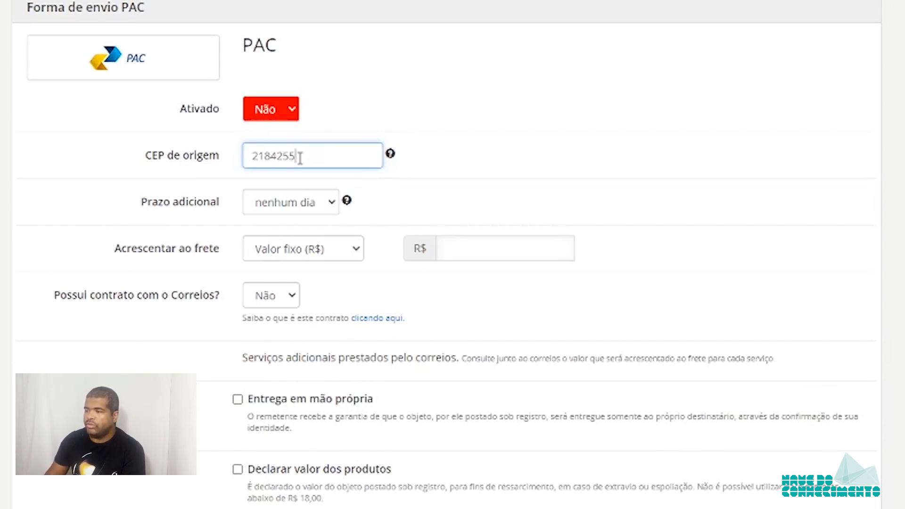
{"action": "left_click", "coordinate": [56, 236]}
- Set Prazo adicional for PAC to "mais 4 dias"
{"action": "left_click", "coordinate": [311, 203]}
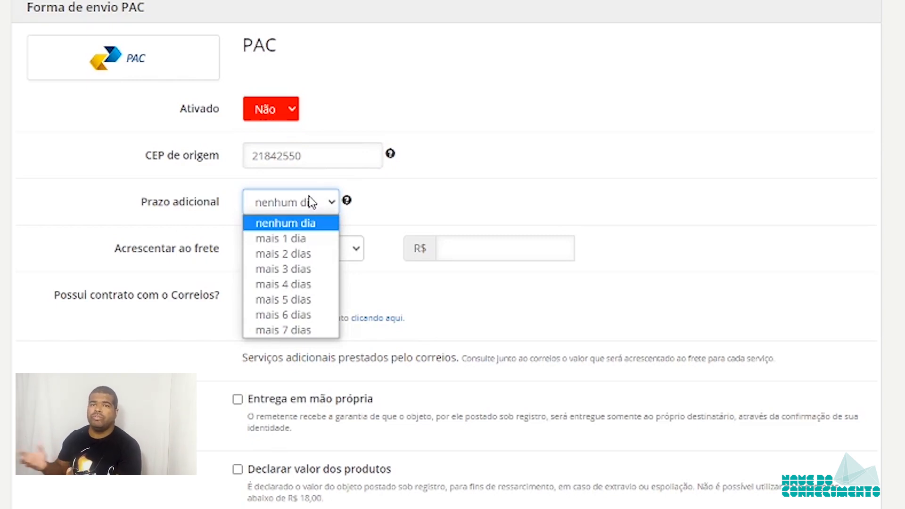
{"action": "left_click", "coordinate": [309, 270]}
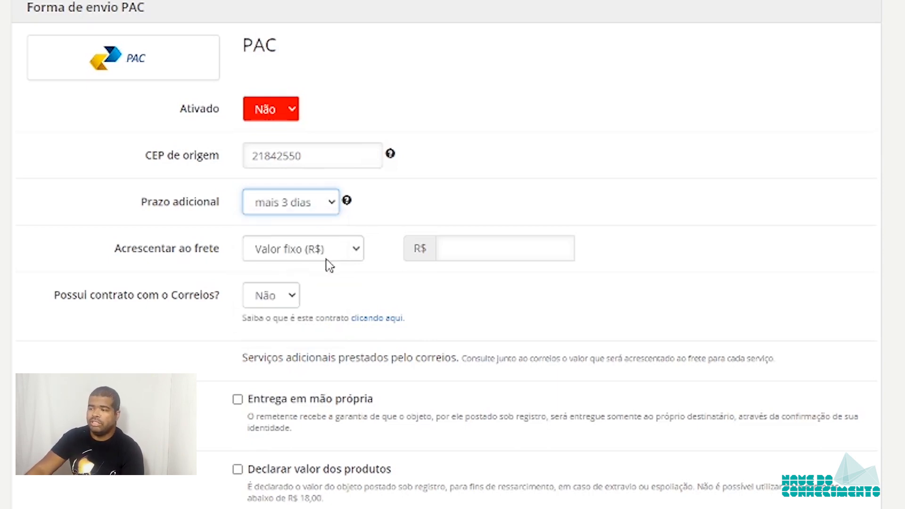
{"action": "left_click", "coordinate": [311, 203]}
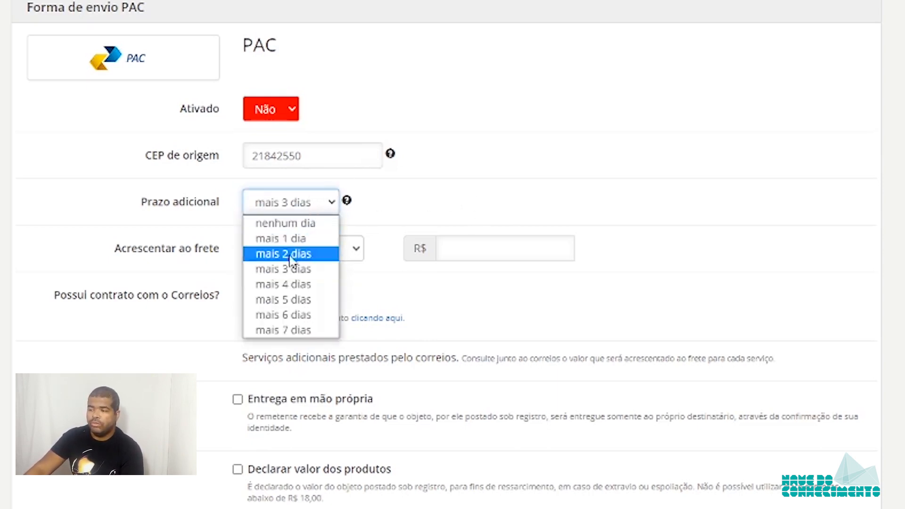
{"action": "left_click", "coordinate": [278, 284]}
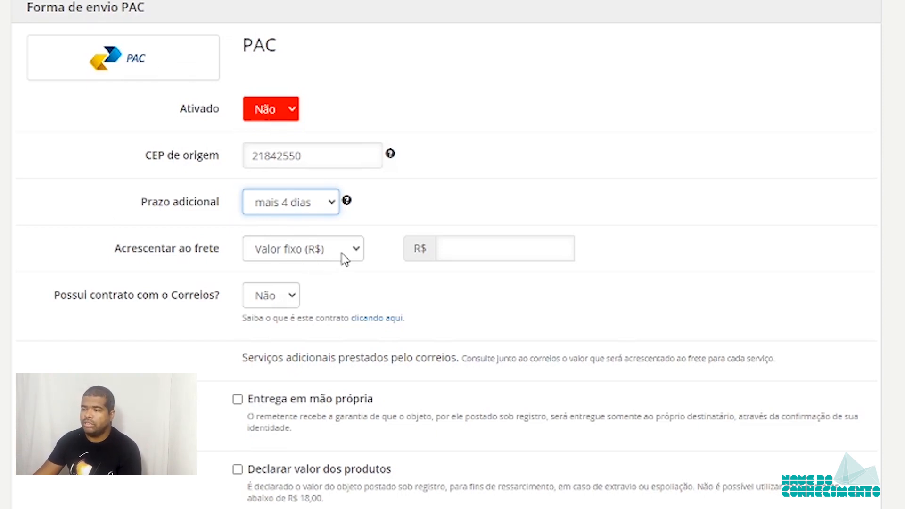
- Review the Acrescentar ao frete options for PAC, keeping Valor fixo (R$) and leaving the amount empty
{"action": "left_click", "coordinate": [304, 257]}
{"action": "left_click", "coordinate": [311, 267]}
{"action": "left_click", "coordinate": [552, 243]}
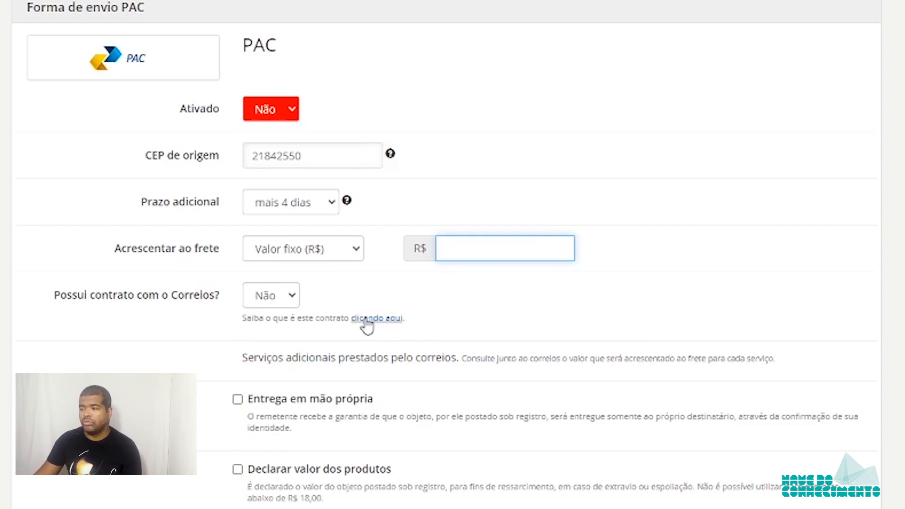
- Examine the extra PAC fields for a Correios contract, and return Possui contrato com o Correios? to Não
{"action": "left_click", "coordinate": [283, 306]}
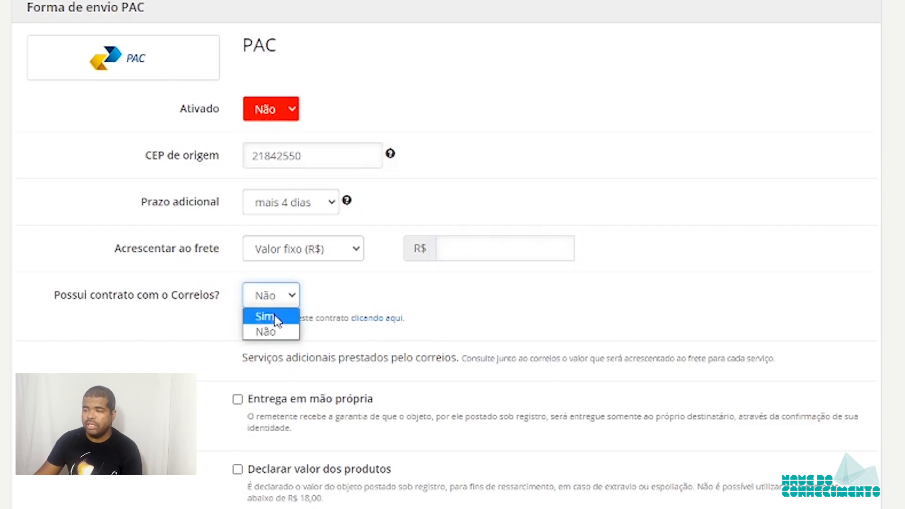
{"action": "left_click", "coordinate": [264, 314]}
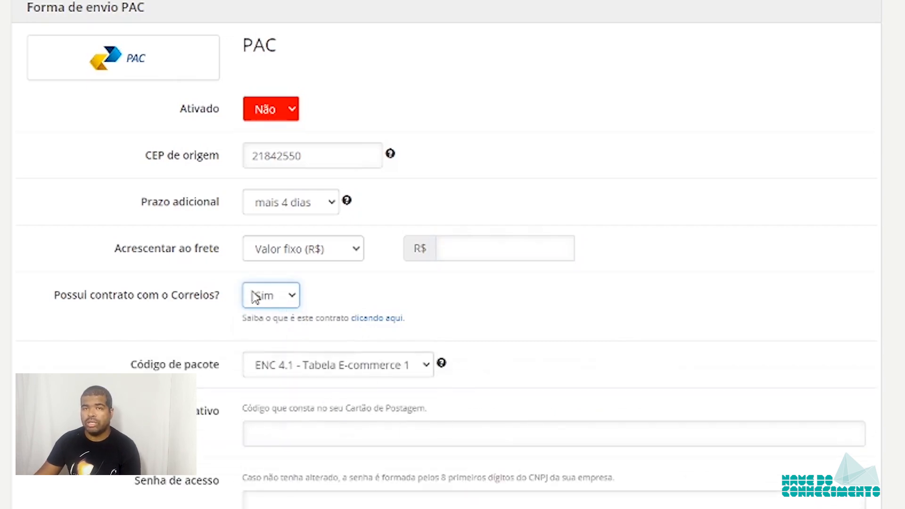
{"action": "left_click", "coordinate": [277, 301]}
{"action": "left_click", "coordinate": [274, 329]}
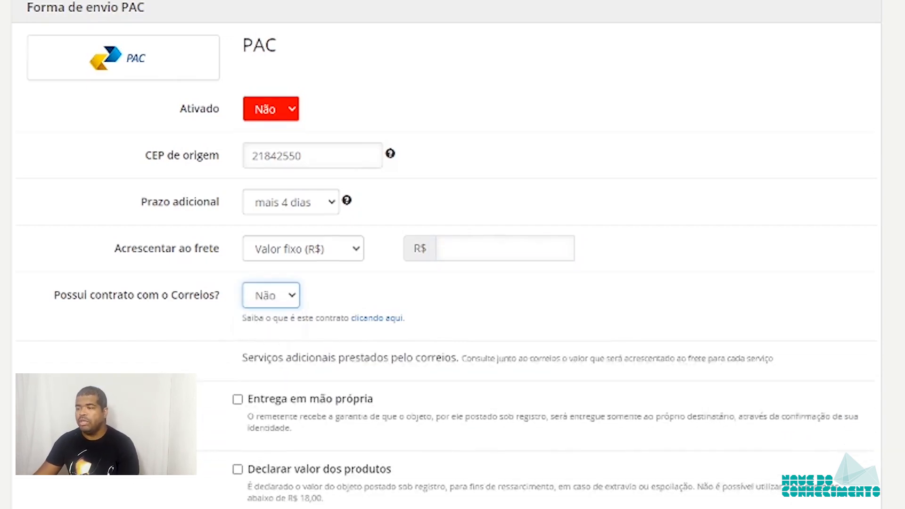
- Enable Declarar valor dos produtos and Aviso de recebimento for PAC, leaving Entrega em mão própria disabled
{"action": "scroll", "coordinate": [278, 330], "scroll_direction": "down", "scroll_amount": 2}
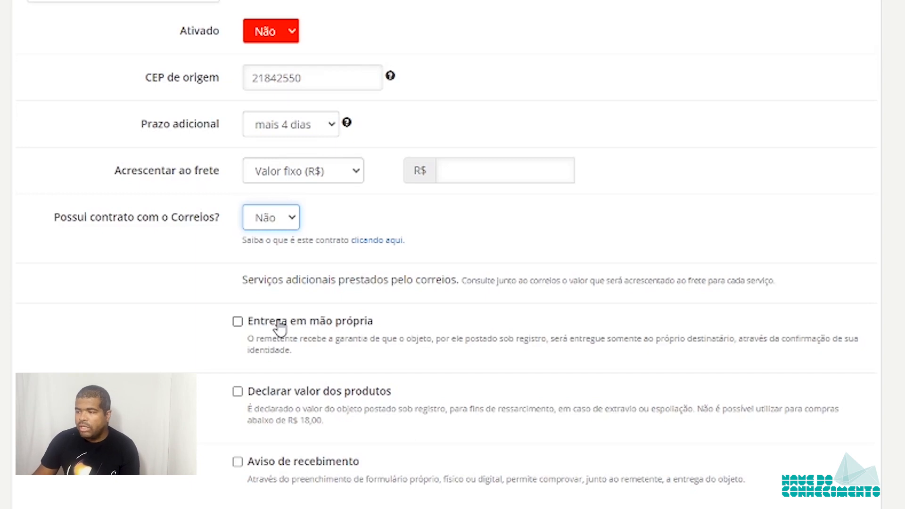
{"action": "left_click", "coordinate": [278, 395]}
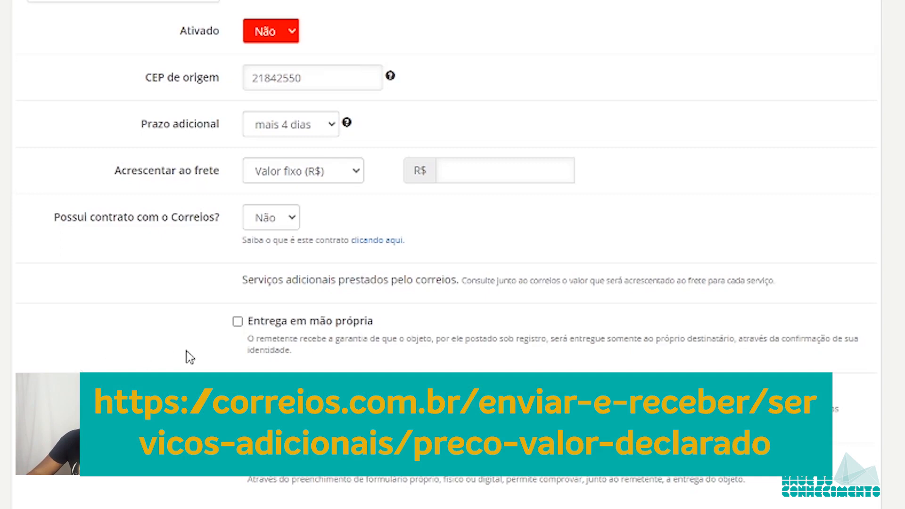
{"action": "left_click", "coordinate": [260, 325]}
{"action": "left_click", "coordinate": [260, 325]}
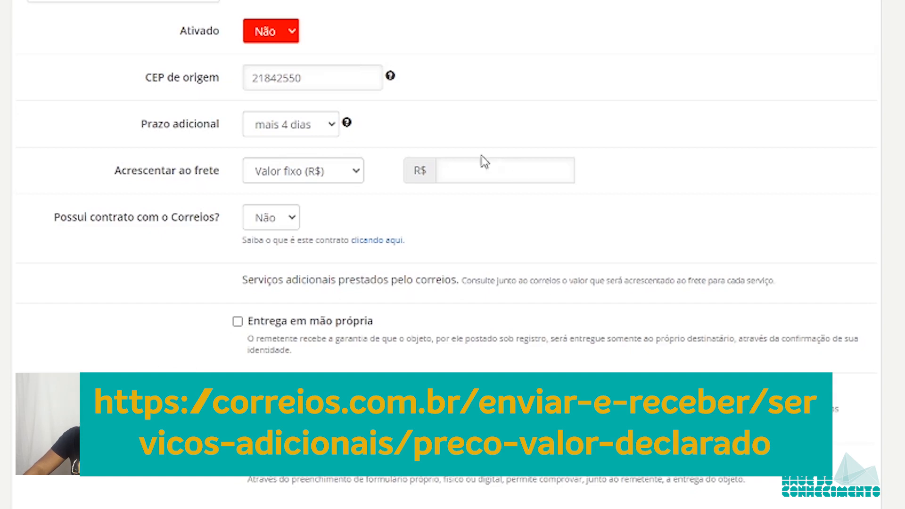
- Recheck PAC's Acrescentar ao frete setting, keep Valor fixo (R$) without an amount, and save the shipping method
{"action": "left_click", "coordinate": [493, 174]}
{"action": "left_click", "coordinate": [304, 176]}
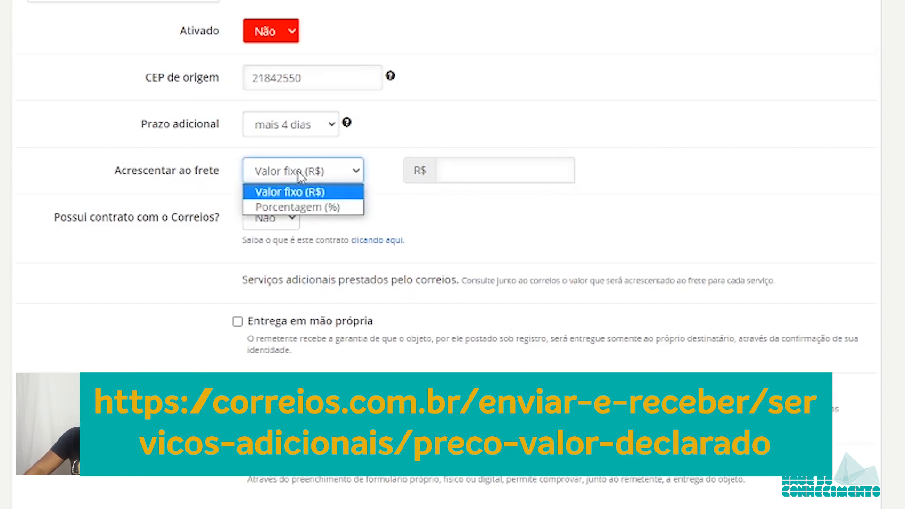
{"action": "left_click", "coordinate": [299, 175]}
{"action": "left_click", "coordinate": [509, 170]}
{"action": "left_click", "coordinate": [314, 173]}
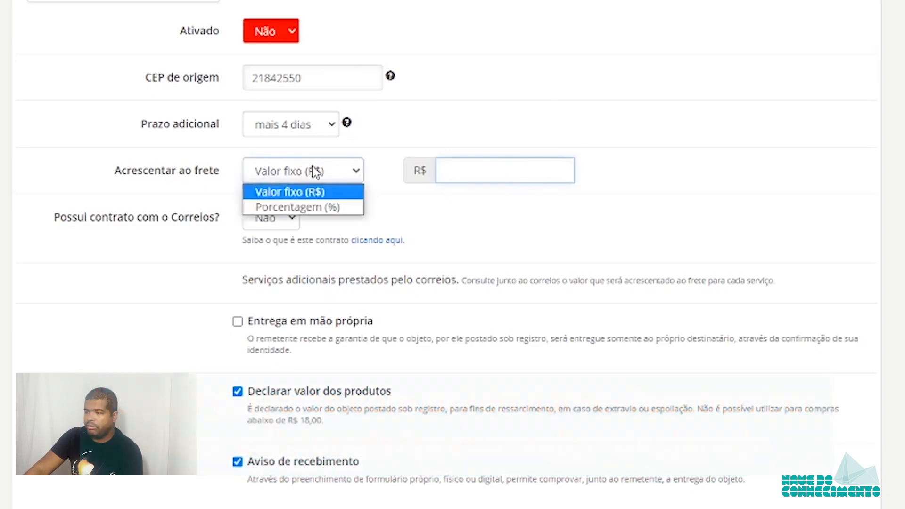
{"action": "left_click", "coordinate": [448, 175]}
{"action": "left_click", "coordinate": [103, 259]}
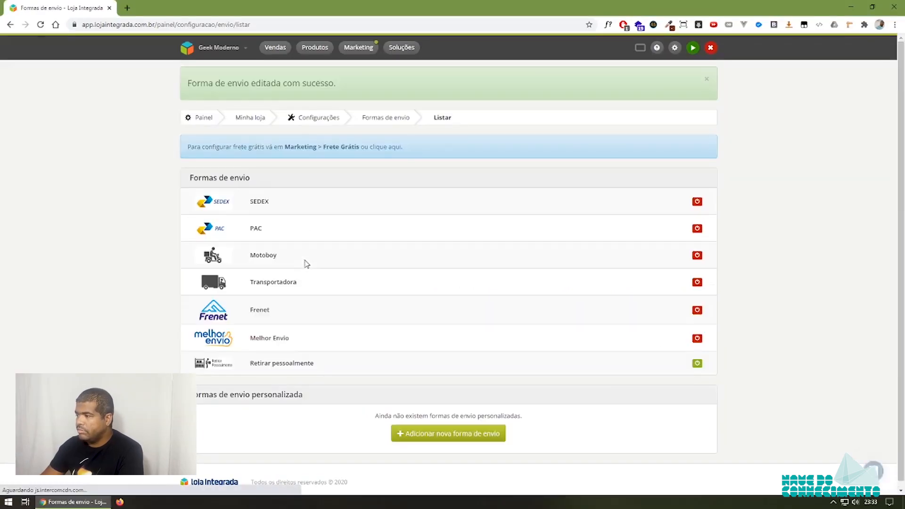
- Reopen the PAC shipping method, set Ativado to Sim and save the changes
{"action": "left_click", "coordinate": [257, 229]}
{"action": "left_click", "coordinate": [340, 165]}
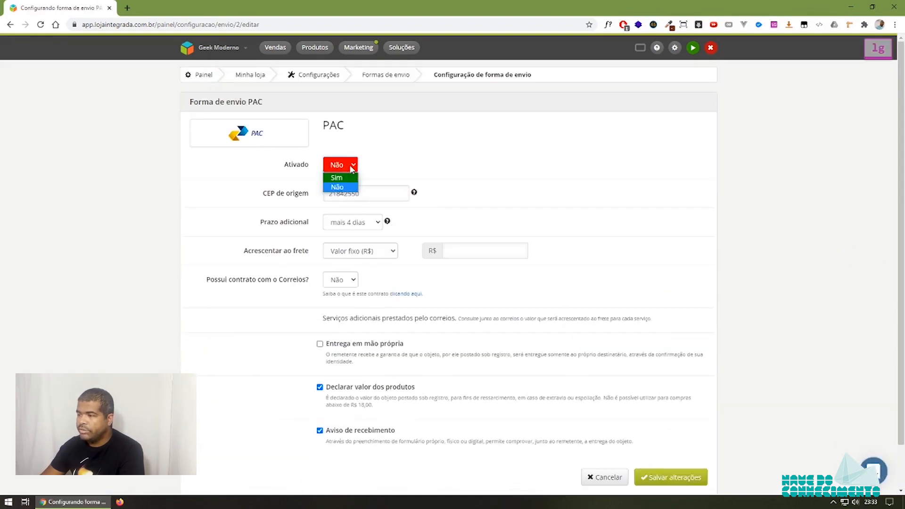
{"action": "left_click", "coordinate": [342, 180]}
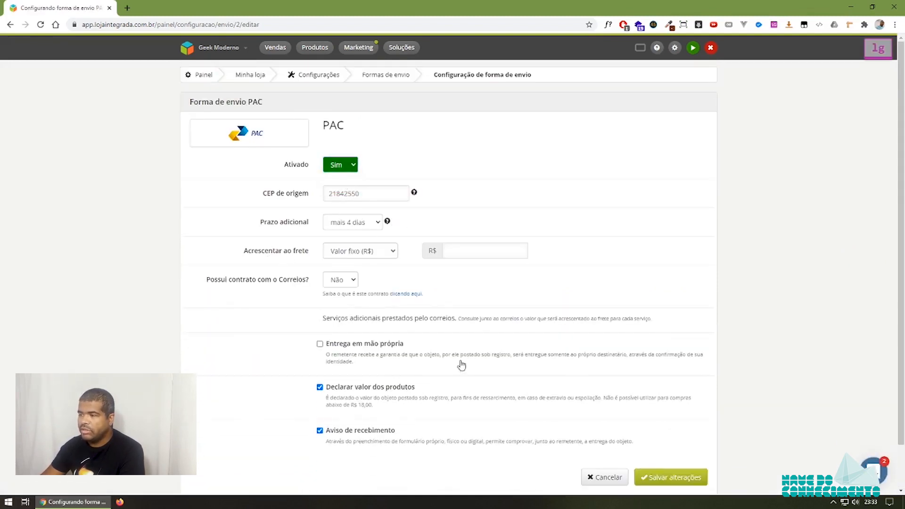
{"action": "left_click", "coordinate": [672, 478]}
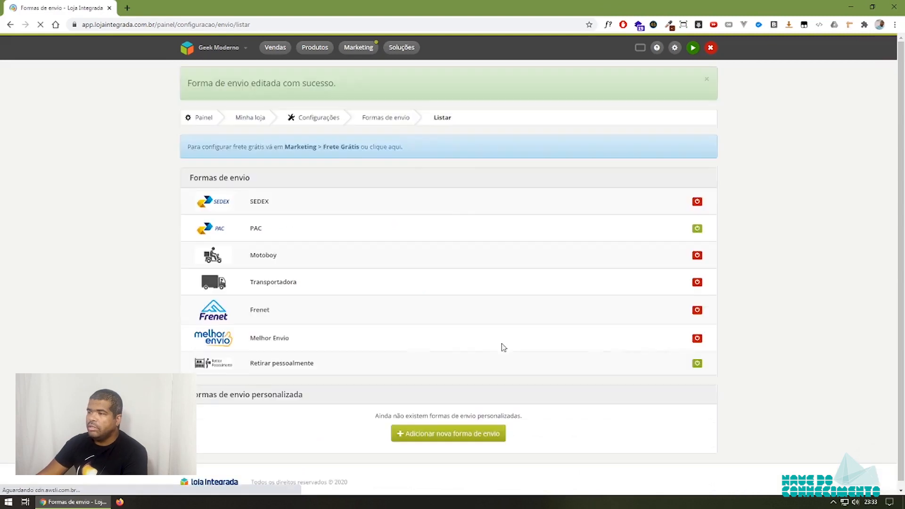
{"action": "left_click", "coordinate": [261, 206]}
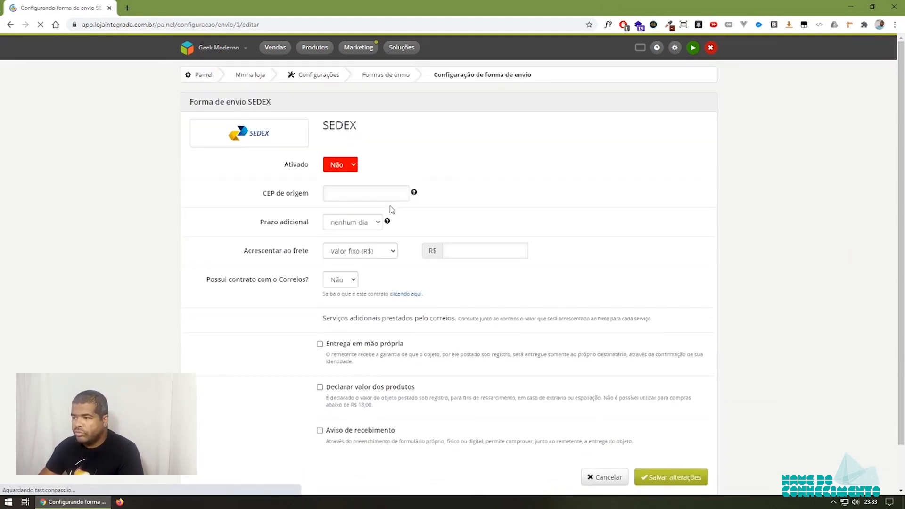
{"action": "left_click", "coordinate": [340, 165]}
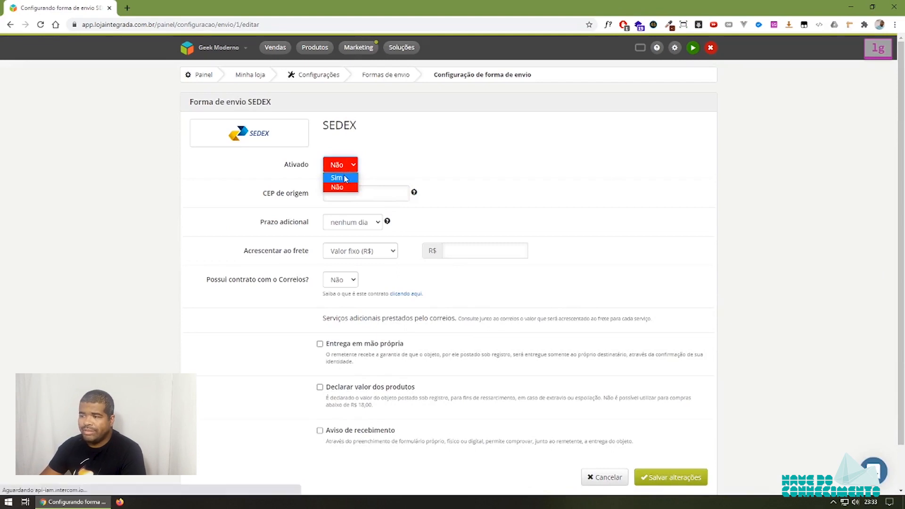
{"action": "left_click", "coordinate": [338, 177]}
{"action": "scroll", "coordinate": [442, 277], "scroll_direction": "down", "scroll_amount": 1}
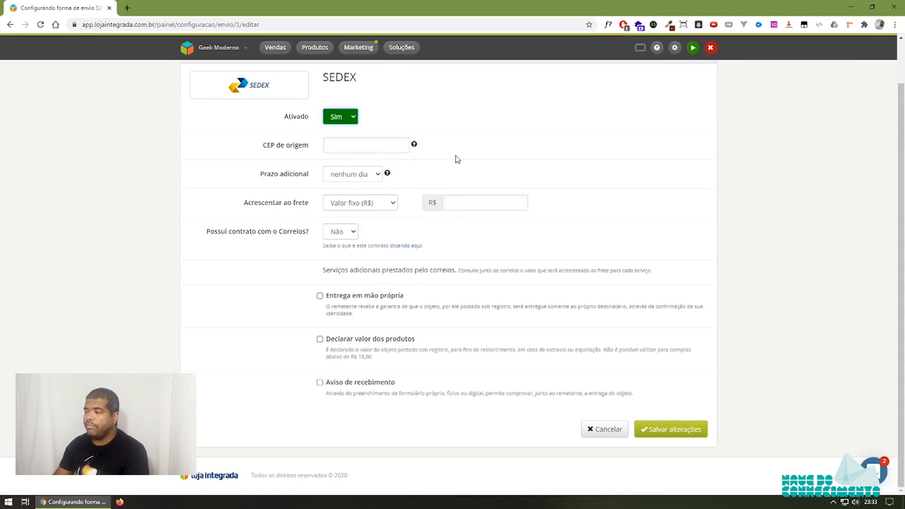
{"action": "left_click", "coordinate": [386, 150]}
{"action": "type", "text": "21842550"}
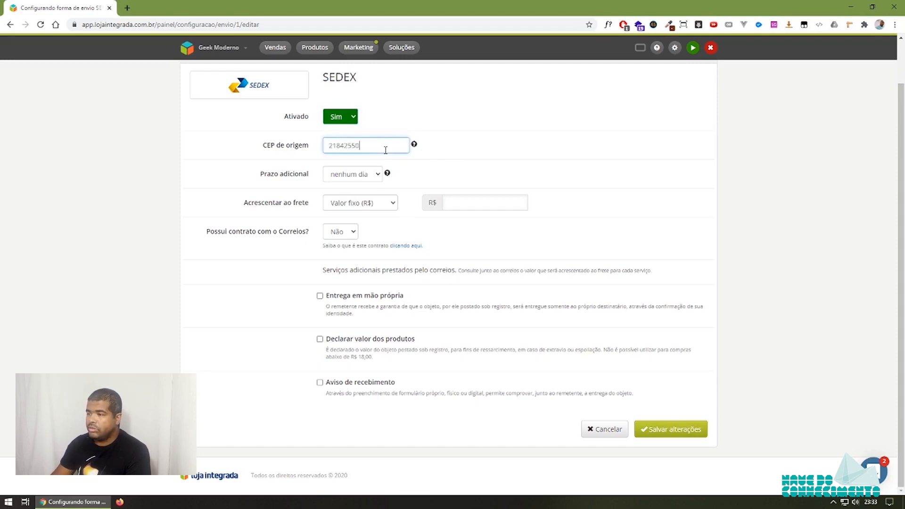
- Set Prazo adicional for SEDEX to "mais 3 dias", keeping Acrescentar ao frete on Valor fixo (R$) without an amount
{"action": "left_click", "coordinate": [377, 173]}
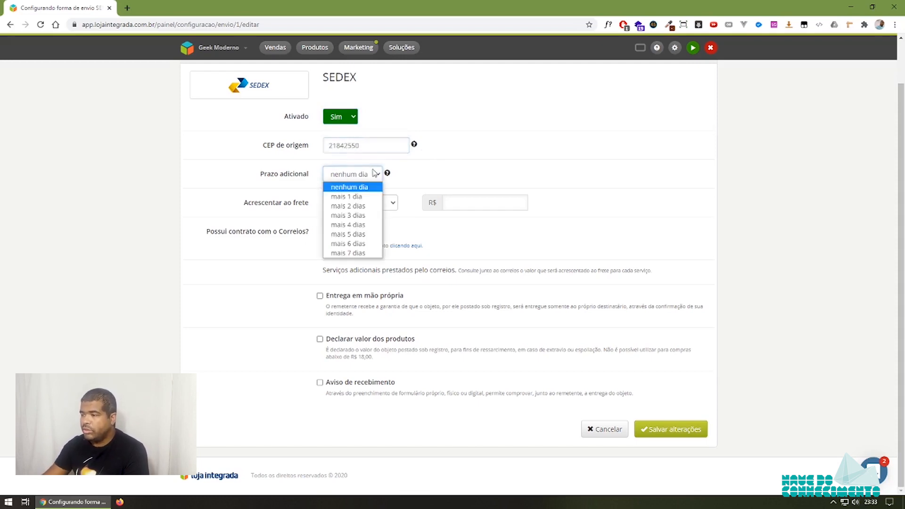
{"action": "left_click", "coordinate": [368, 215]}
{"action": "left_click", "coordinate": [380, 206]}
{"action": "left_click", "coordinate": [490, 197]}
{"action": "left_click", "coordinate": [238, 274]}
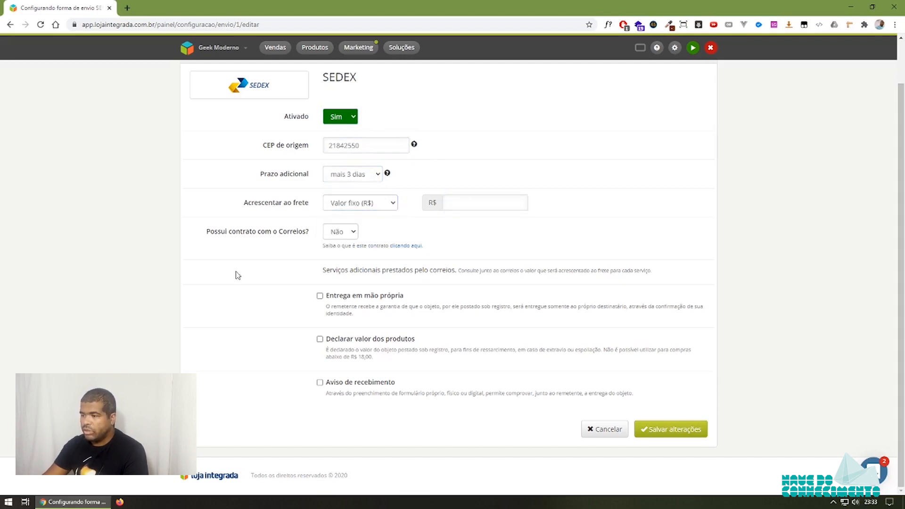
- Enable Declarar valor dos produtos and Aviso de recebimento for SEDEX, leave Entrega em mão própria disabled, and save the changes
{"action": "left_click", "coordinate": [319, 295]}
{"action": "left_click", "coordinate": [320, 339]}
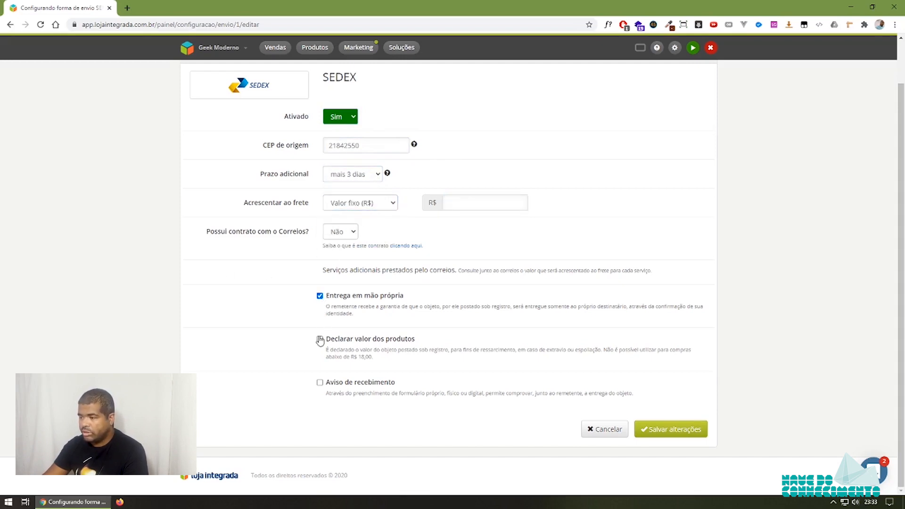
{"action": "left_click", "coordinate": [319, 382]}
{"action": "left_click", "coordinate": [319, 296]}
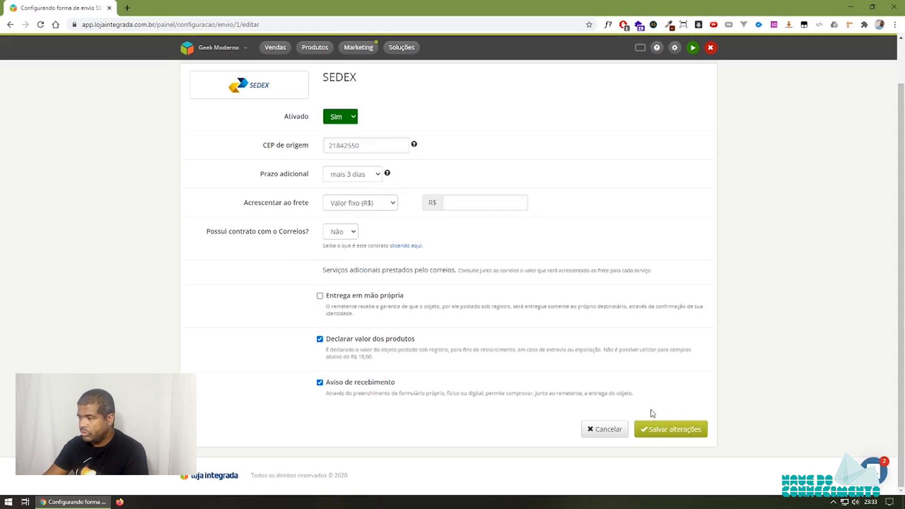
{"action": "left_click", "coordinate": [673, 435]}
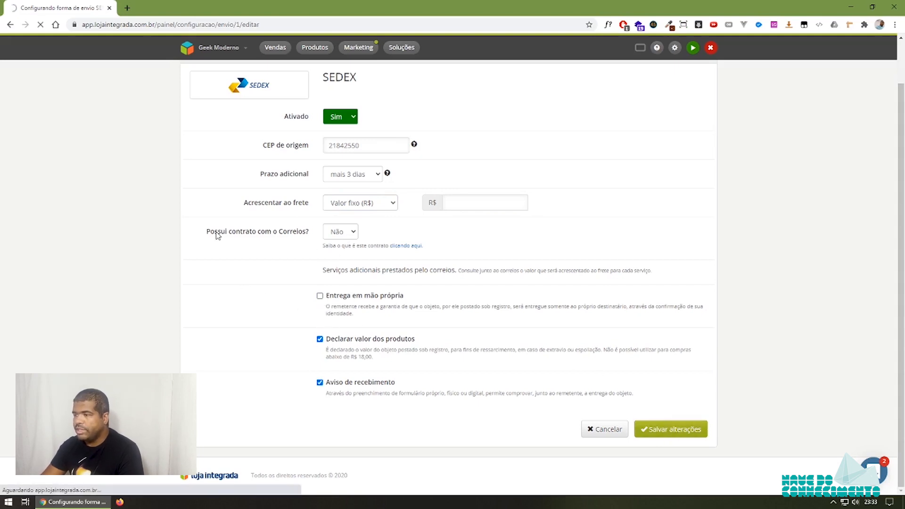